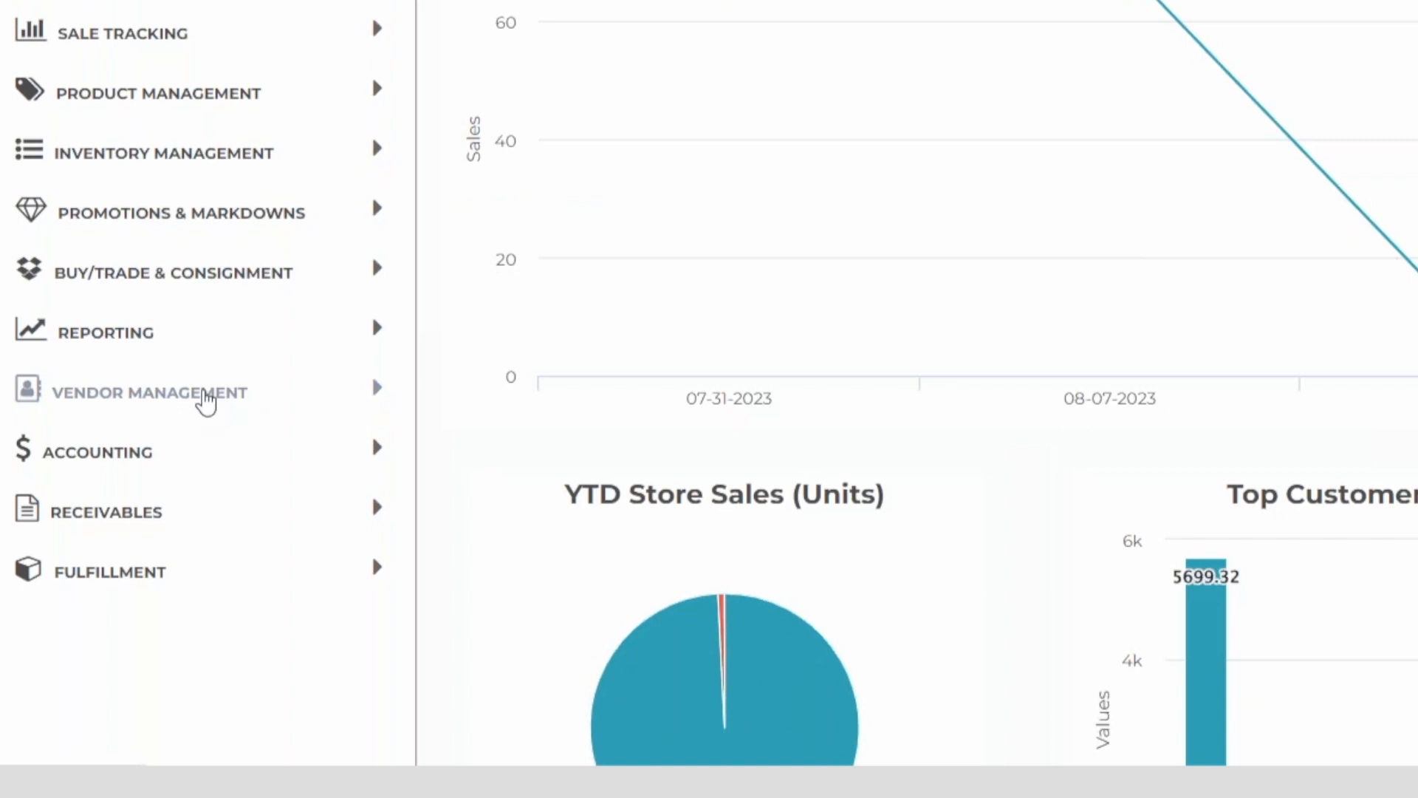
# Step: Open the help pages for the Purchase Orders list and for a new purchase order
pyautogui.click(206, 407)
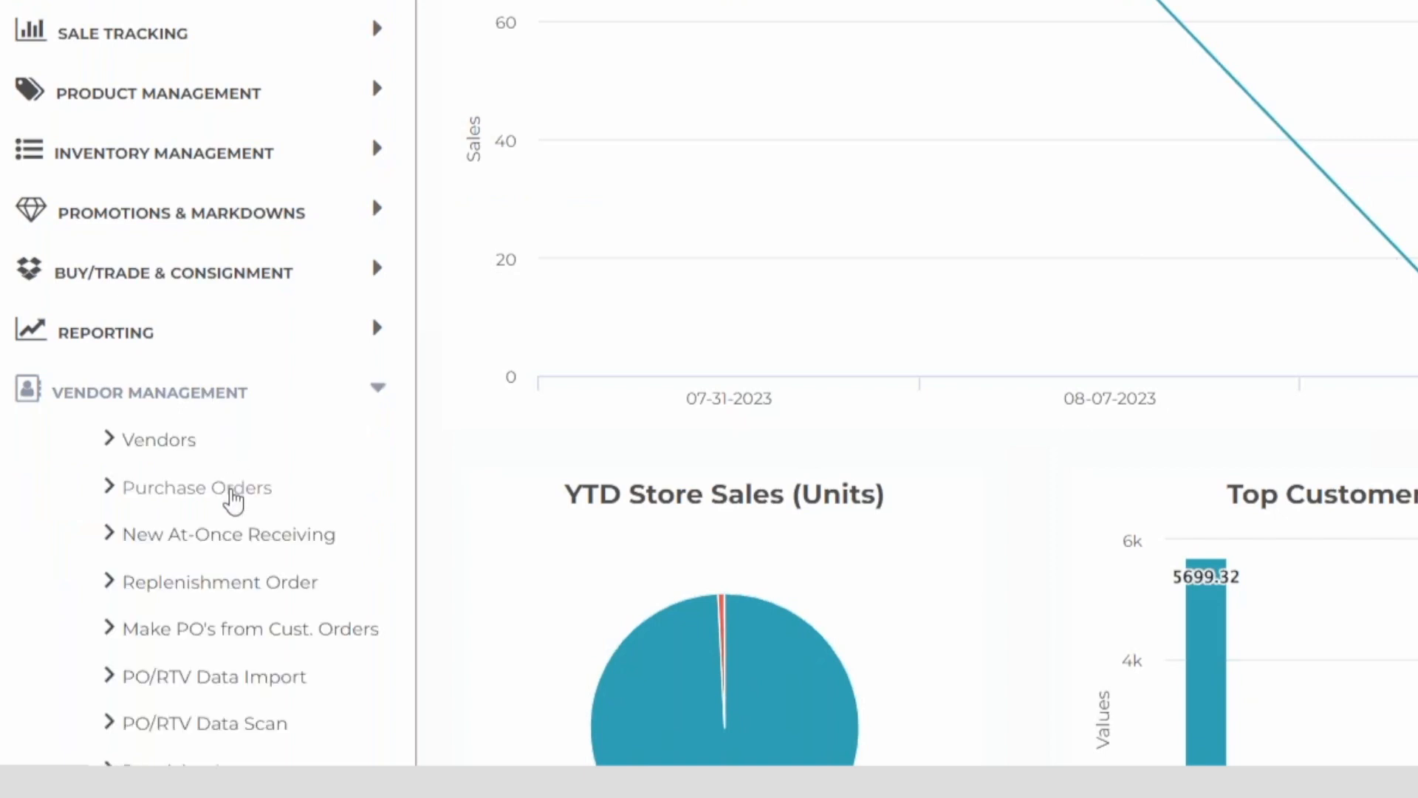
pyautogui.click(232, 491)
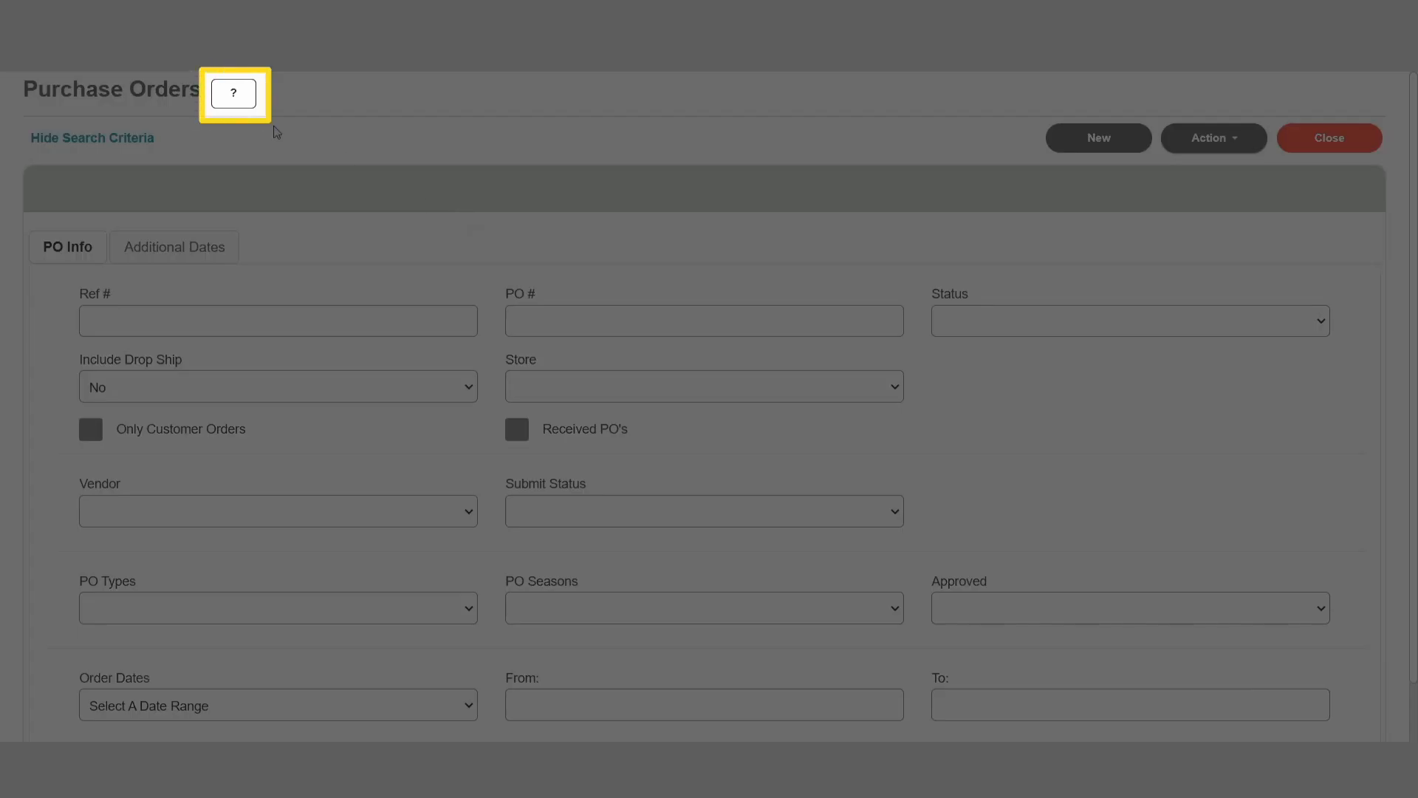
pyautogui.click(234, 95)
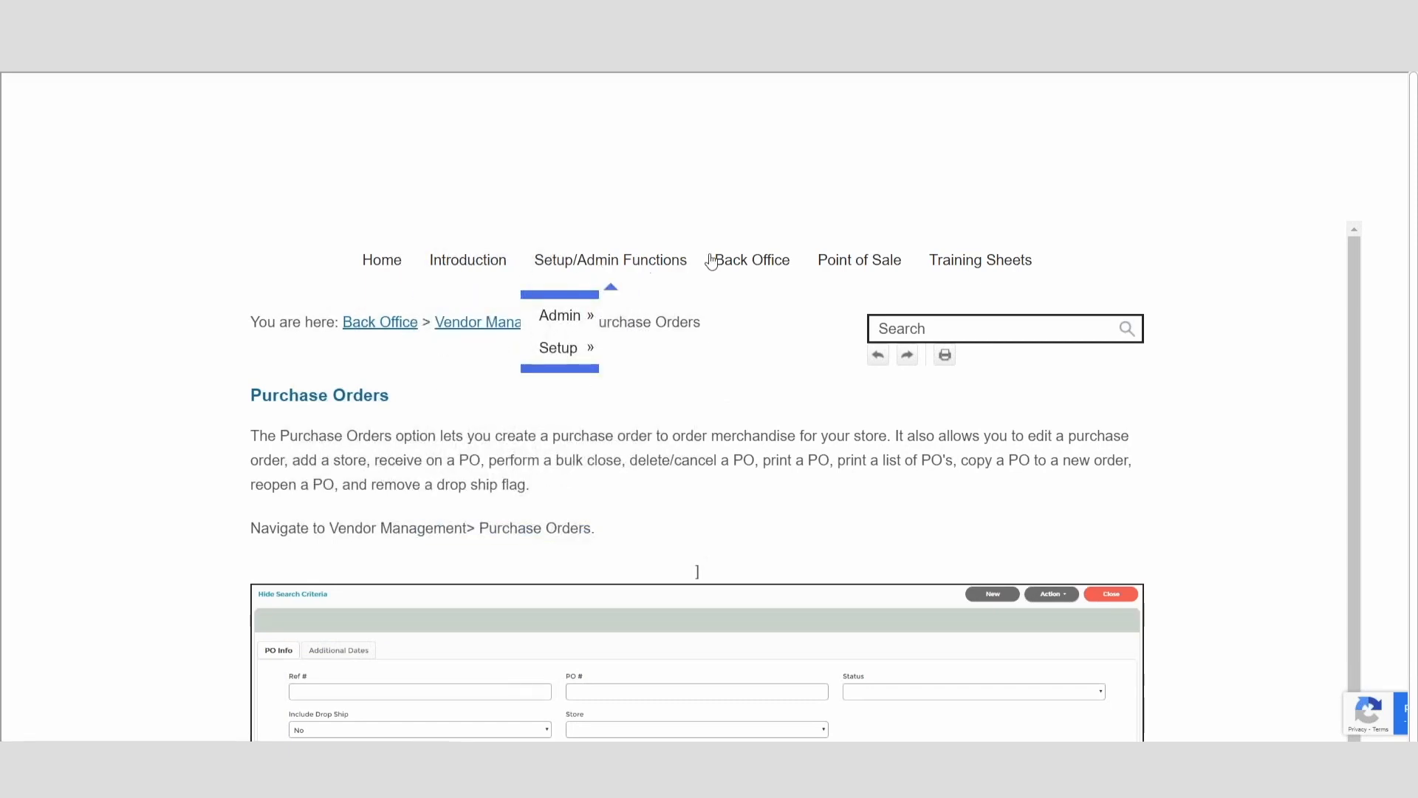
pyautogui.moveTo(769, 259)
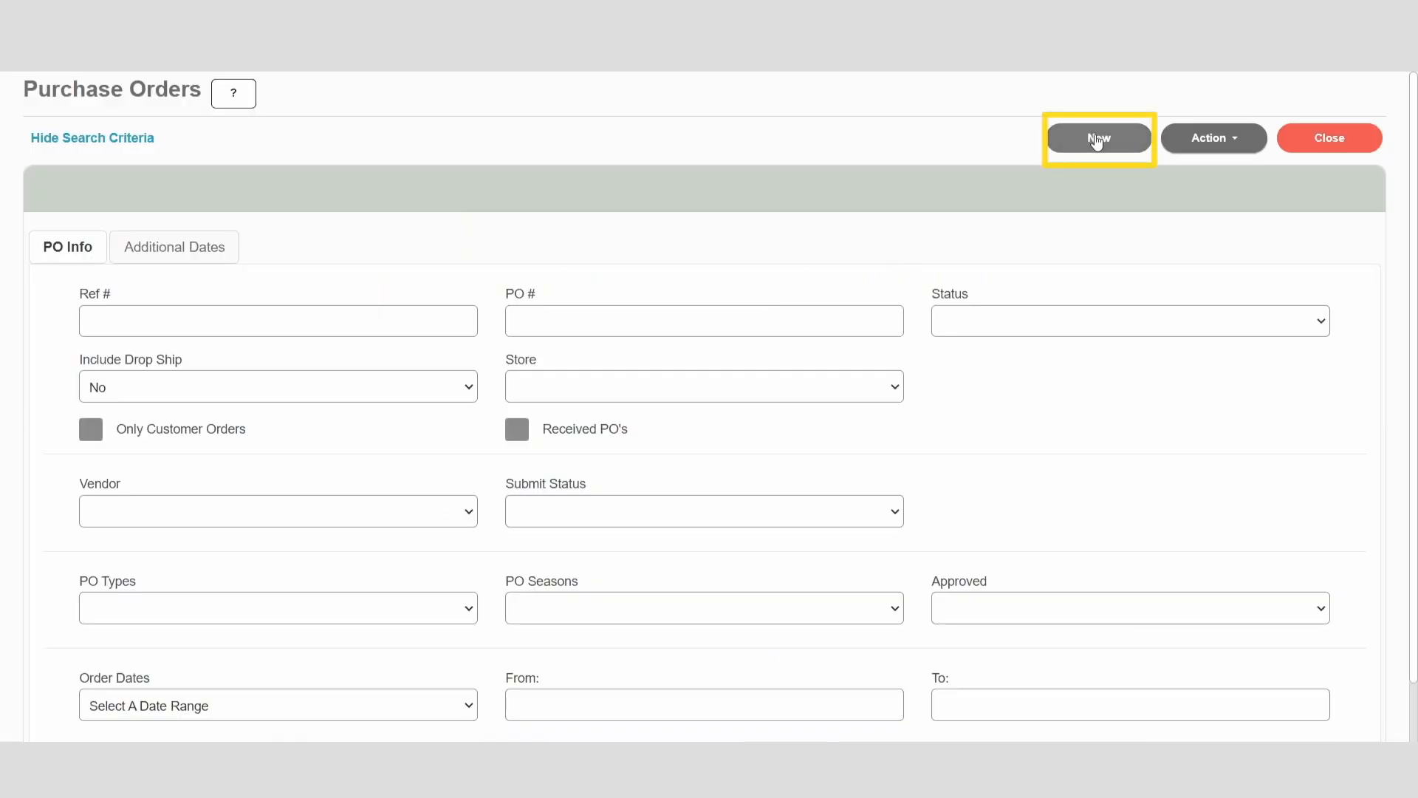
pyautogui.click(1098, 140)
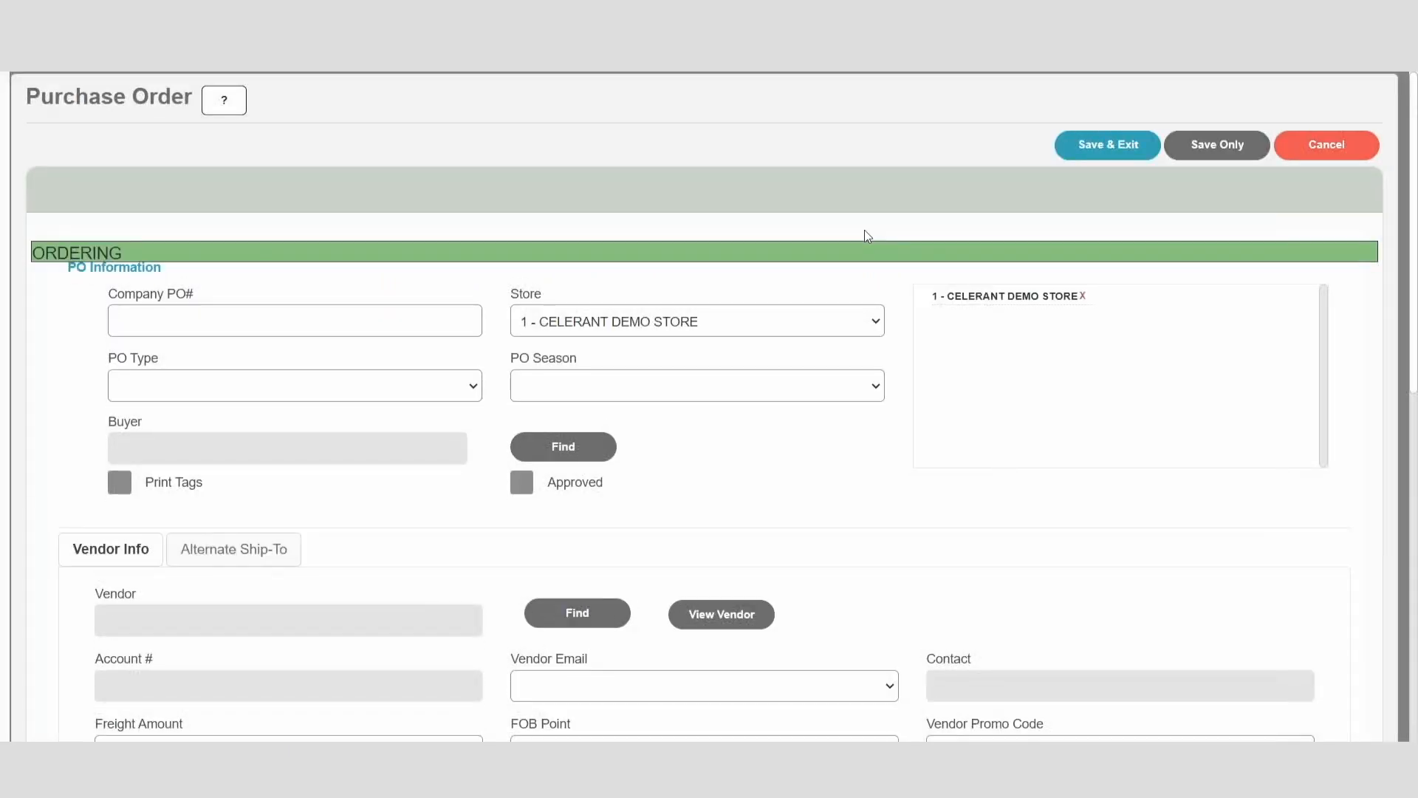
pyautogui.click(222, 108)
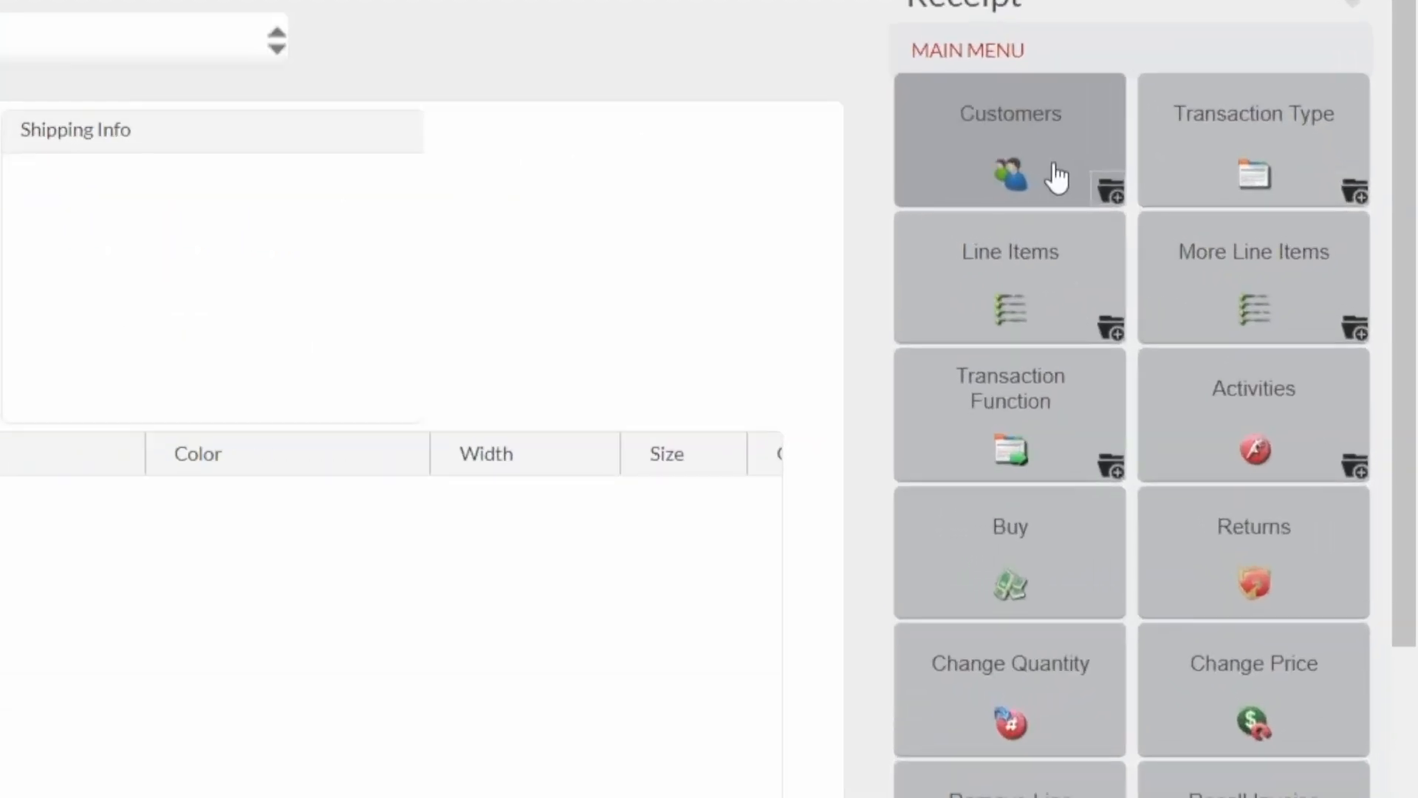
# Step: Add a customer to the point-of-sale receipt by entering their driver's license data with Drivers License Swipe
pyautogui.click(1229, 186)
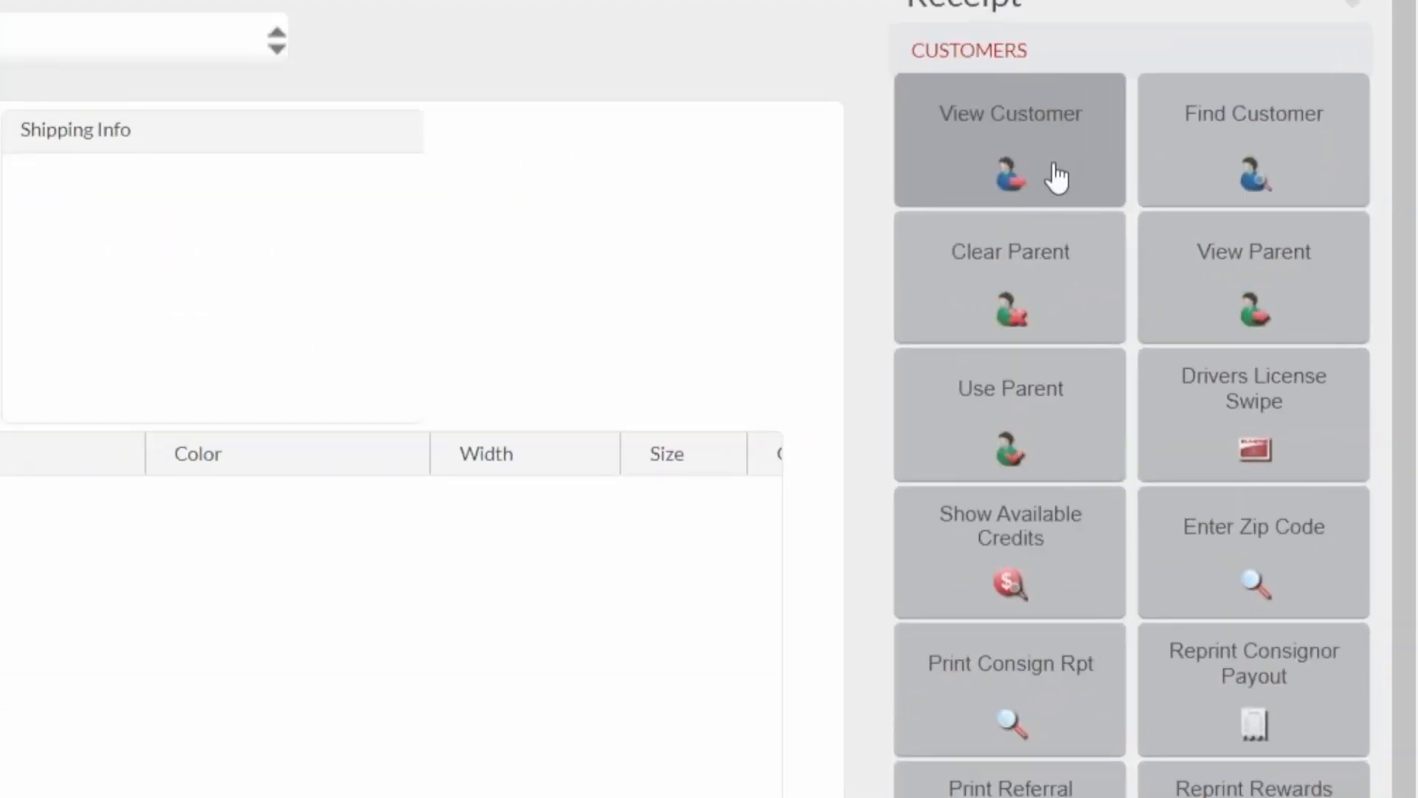
pyautogui.click(1286, 445)
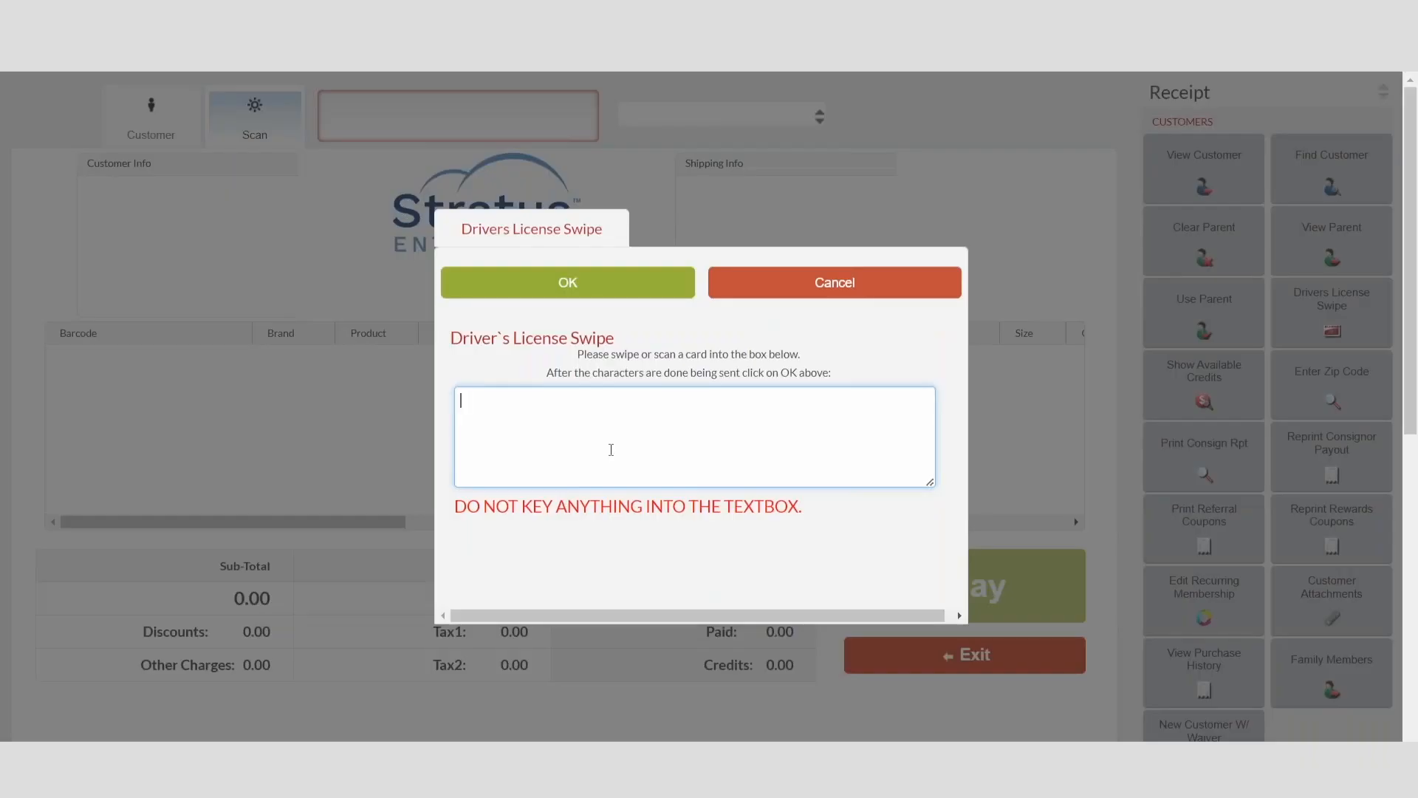
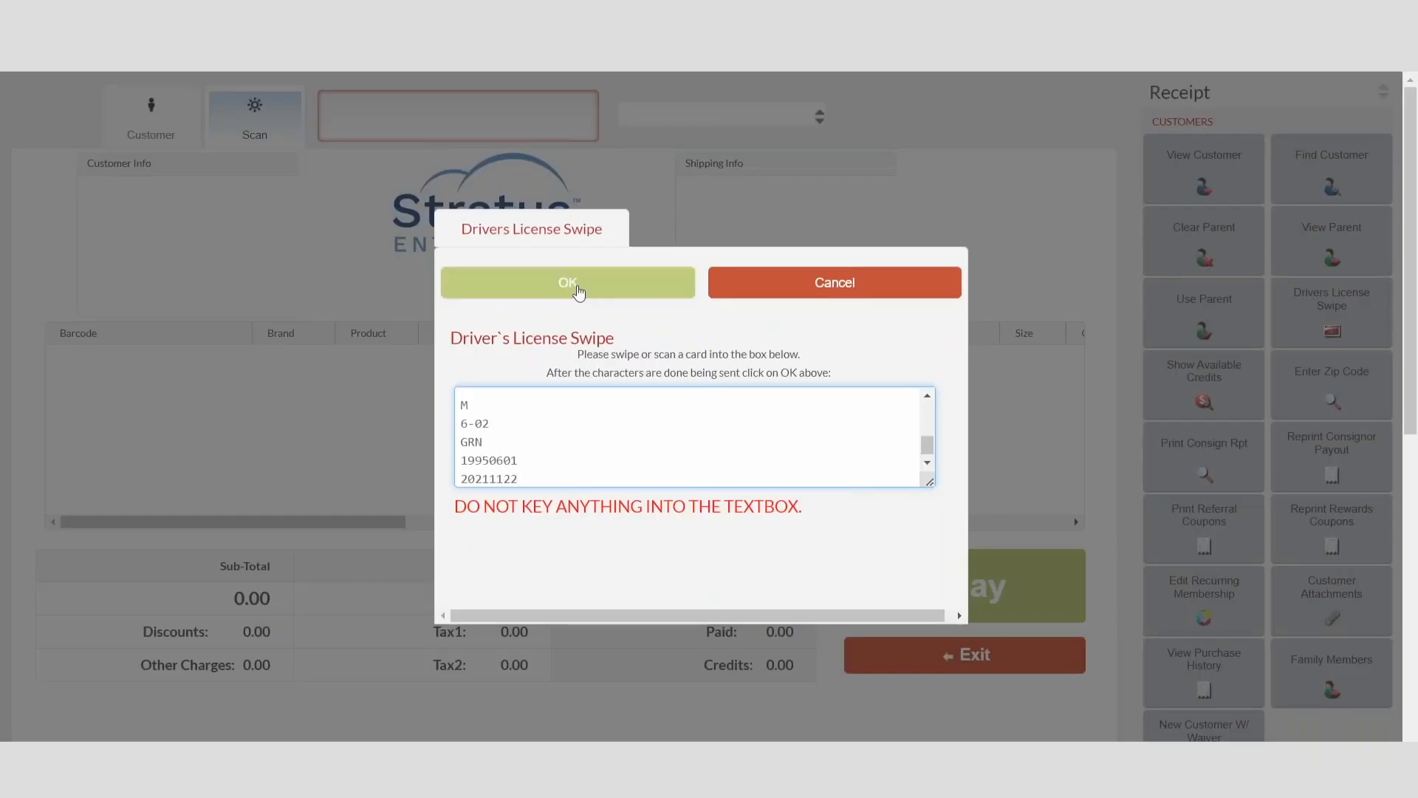
pyautogui.click(578, 287)
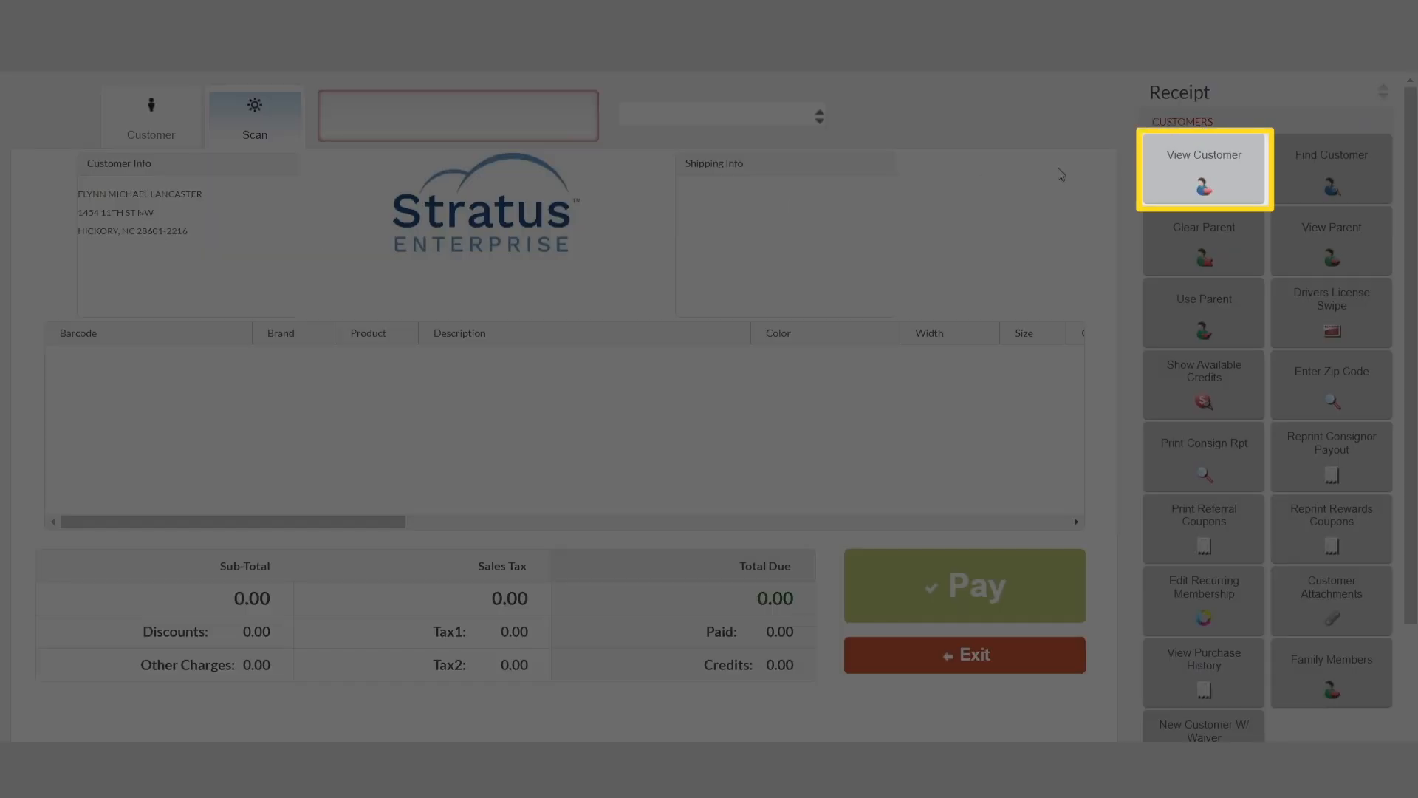
# Step: View the scanned customer's record and review the name, contact, address and comments sections
pyautogui.click(1190, 172)
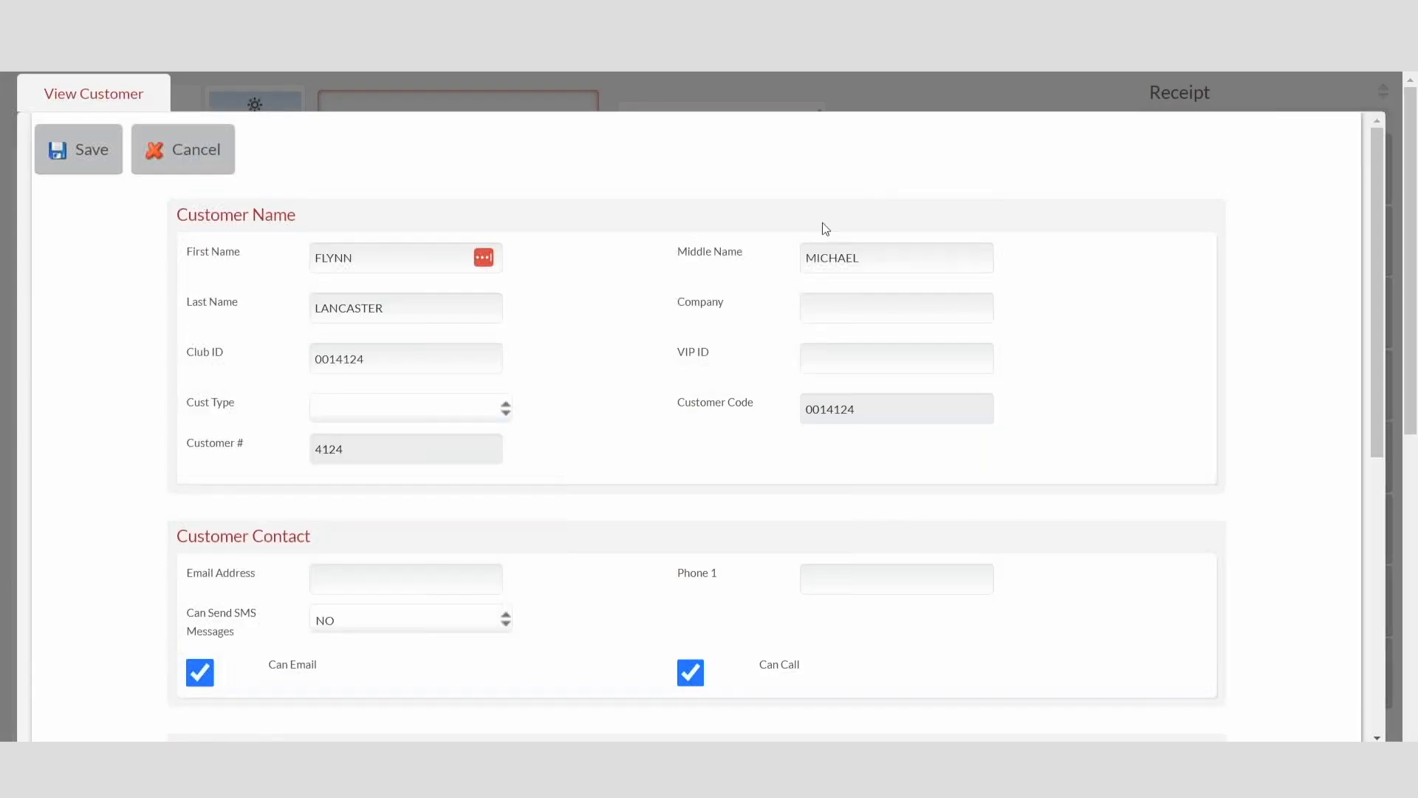
pyautogui.scroll(-4, 635, 450)
pyautogui.scroll(-3, 603, 469)
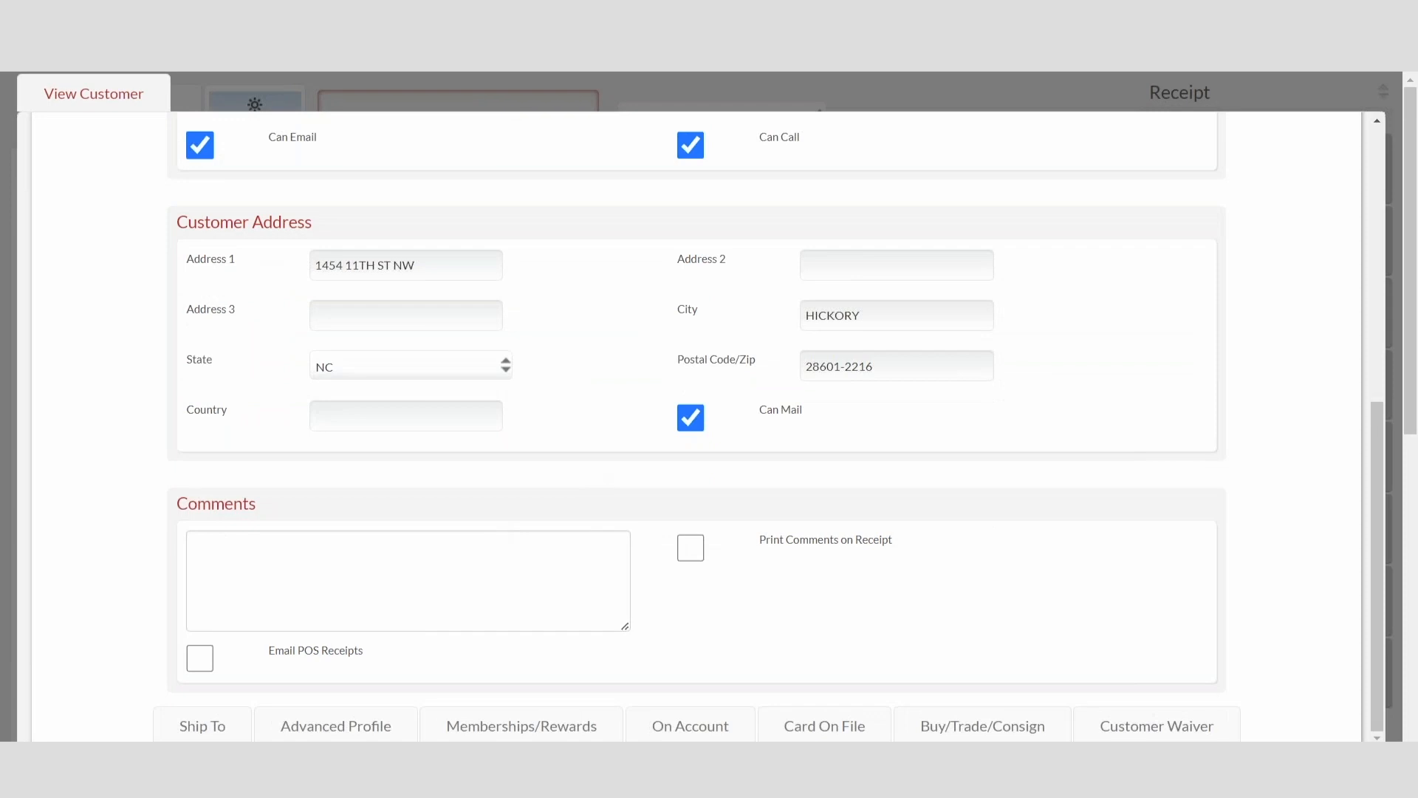
pyautogui.scroll(-5, 523, 494)
pyautogui.scroll(-6, 523, 494)
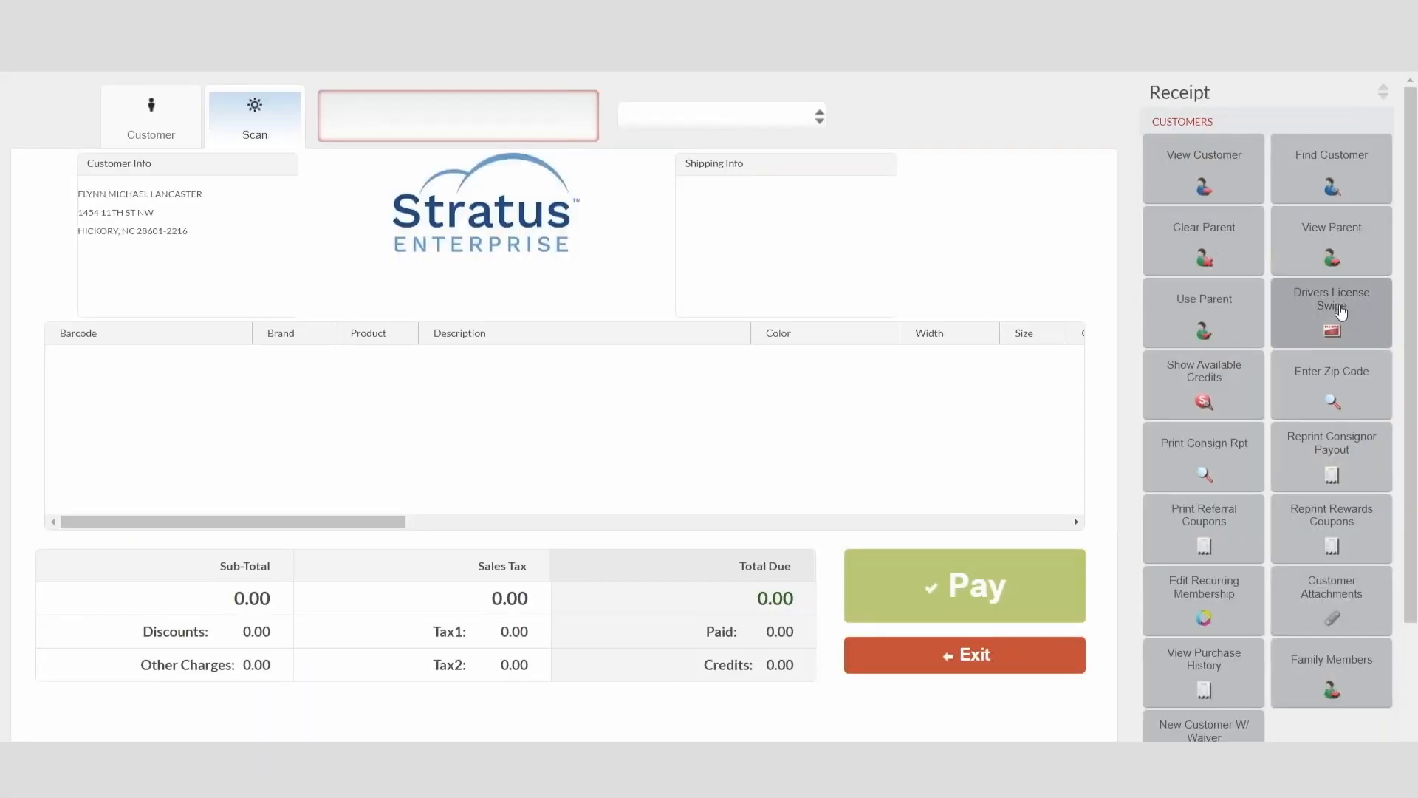
# Step: Submit another driver's license swipe with the new expiration date for this customer and view the customer's record
pyautogui.click(1334, 310)
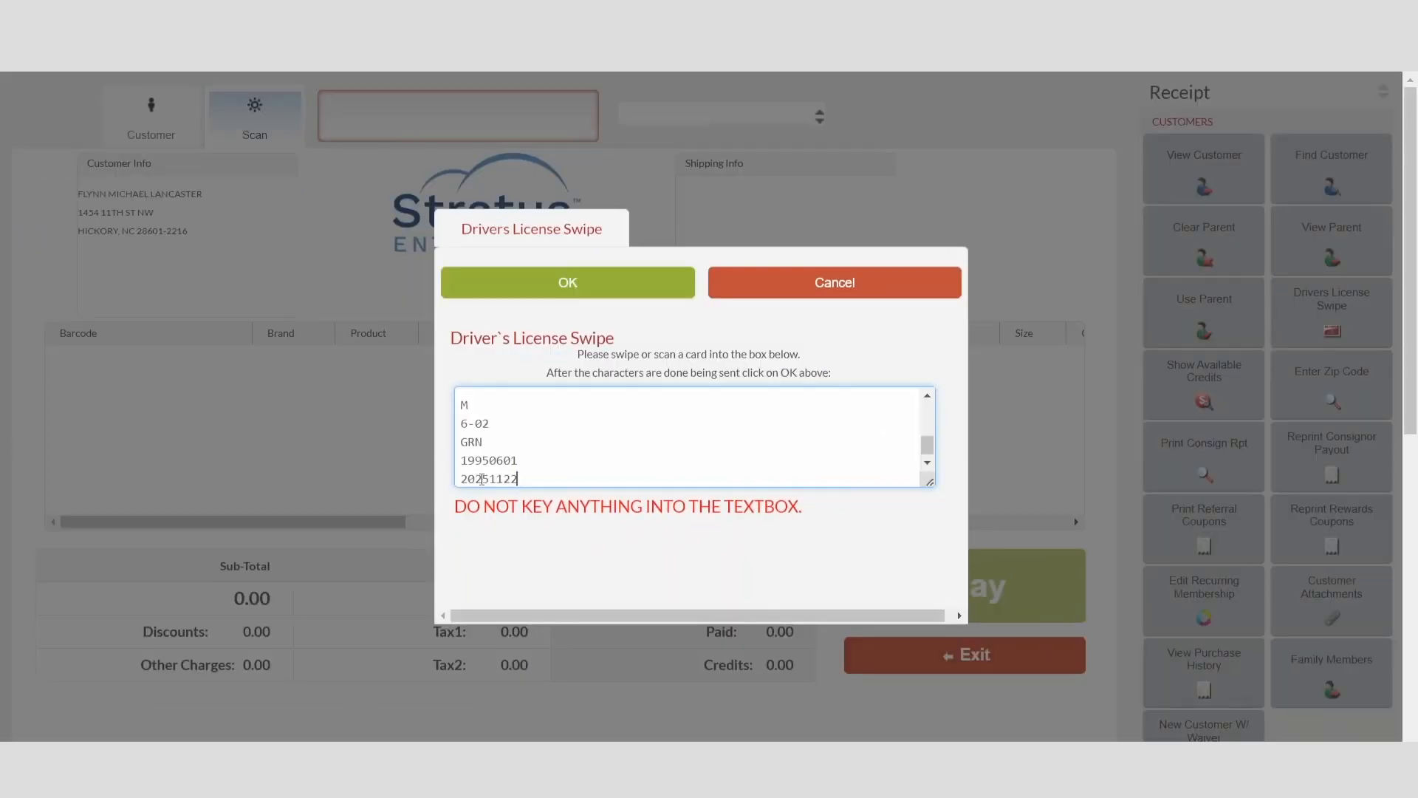
pyautogui.click(595, 293)
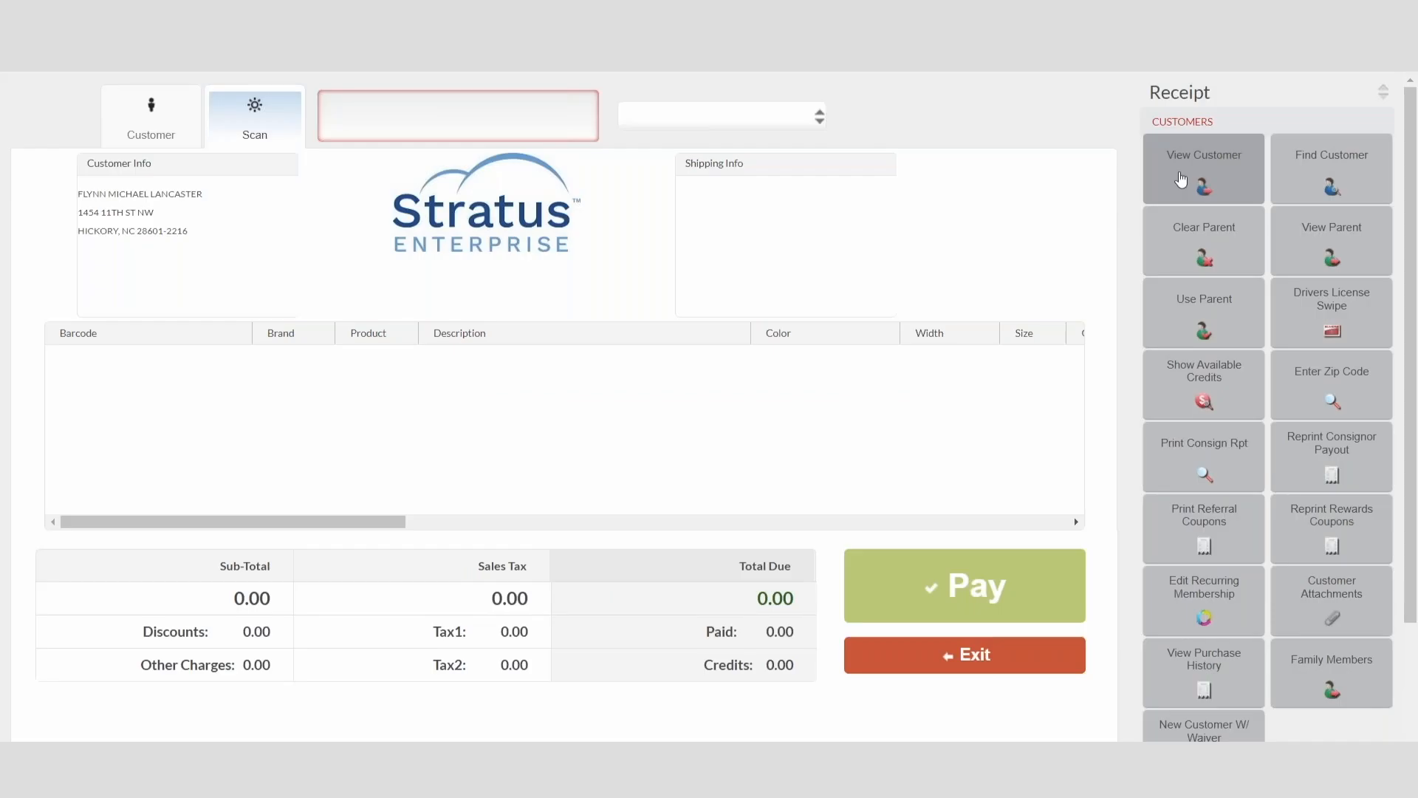
pyautogui.click(1186, 181)
pyautogui.click(625, 327)
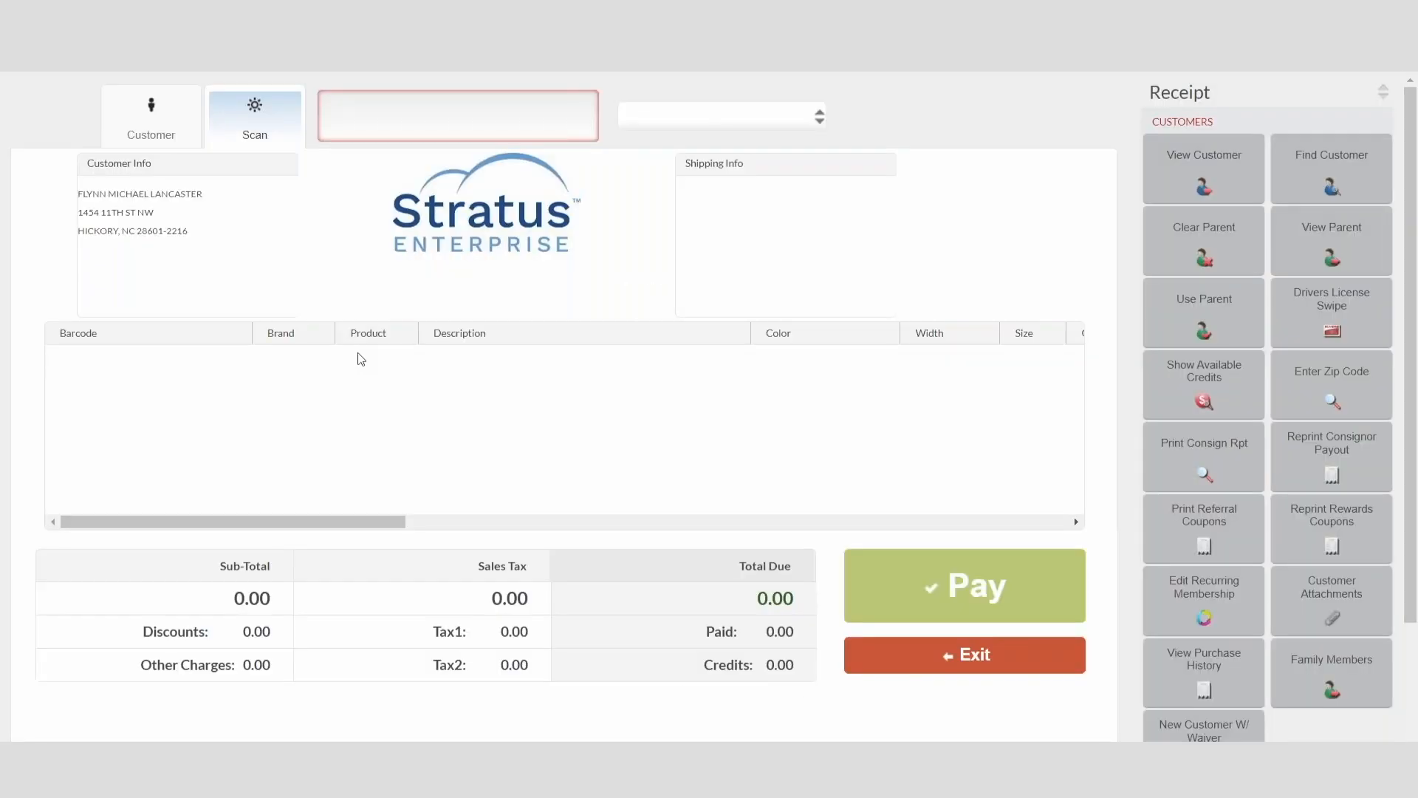
# Step: Submit a driver's license swipe containing a changed address for the same customer
pyautogui.click(1319, 317)
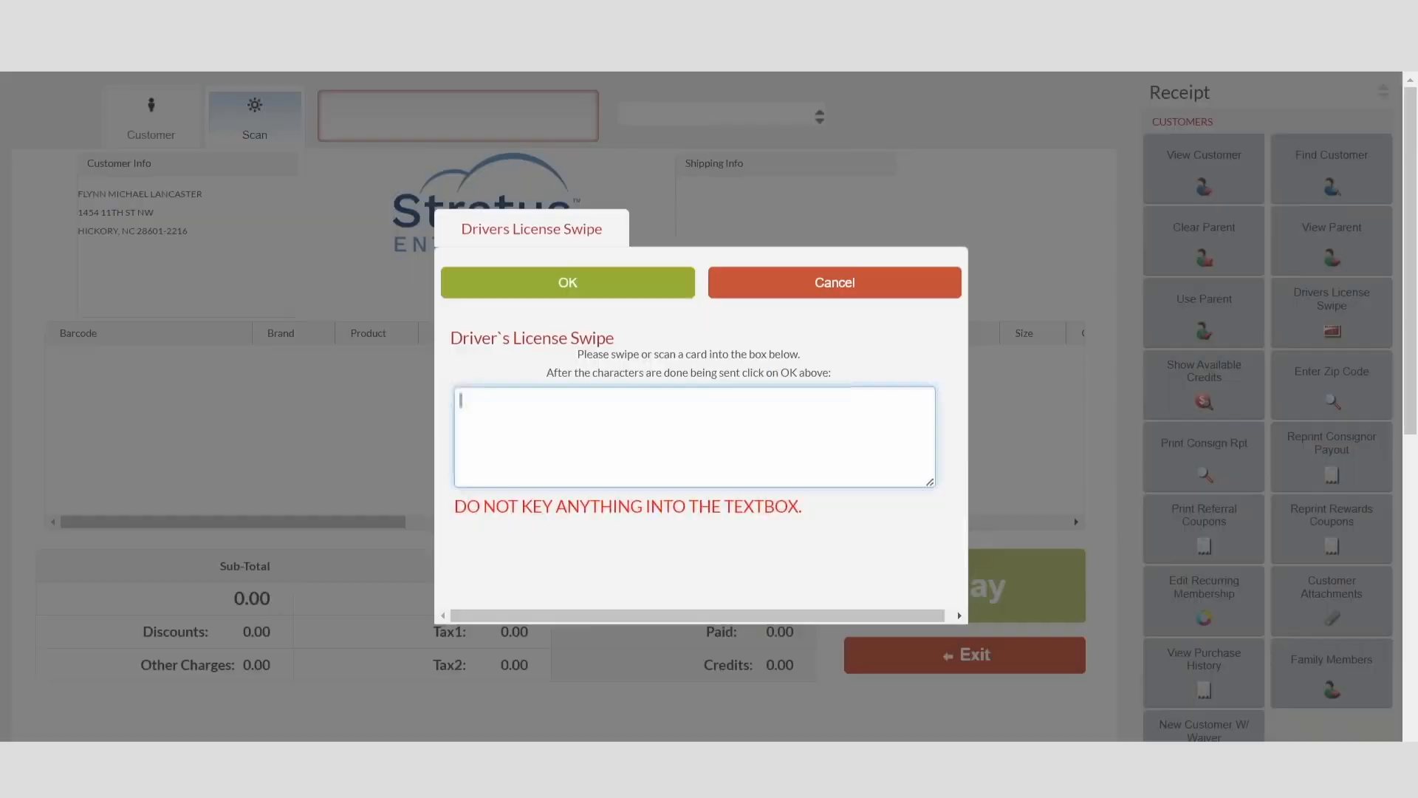
pyautogui.hotkey('ctrl', 'v')
pyautogui.click(567, 282)
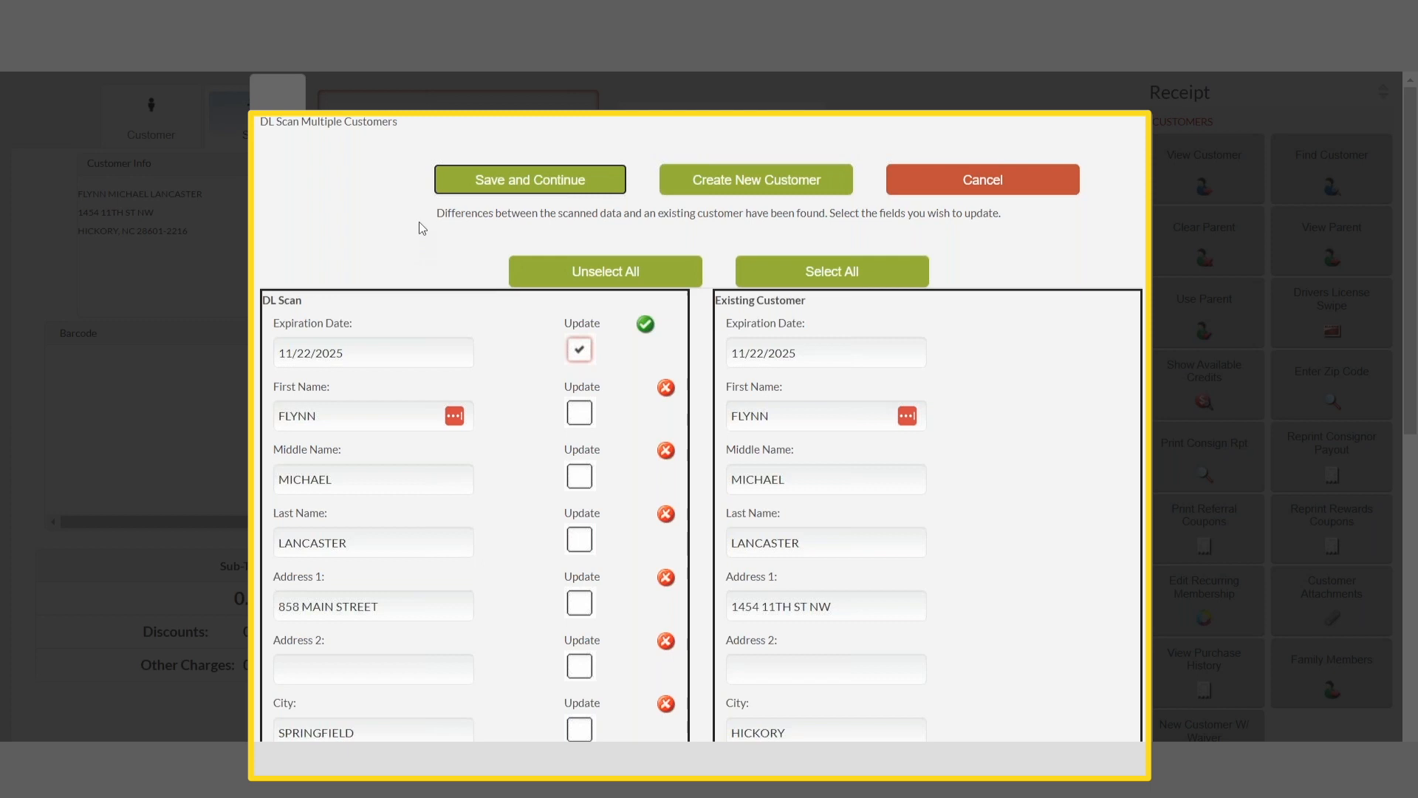
# Step: Try the select-all and unselect-all options in the scan comparison, and toggle Update for Address 1
pyautogui.click(830, 273)
pyautogui.click(606, 271)
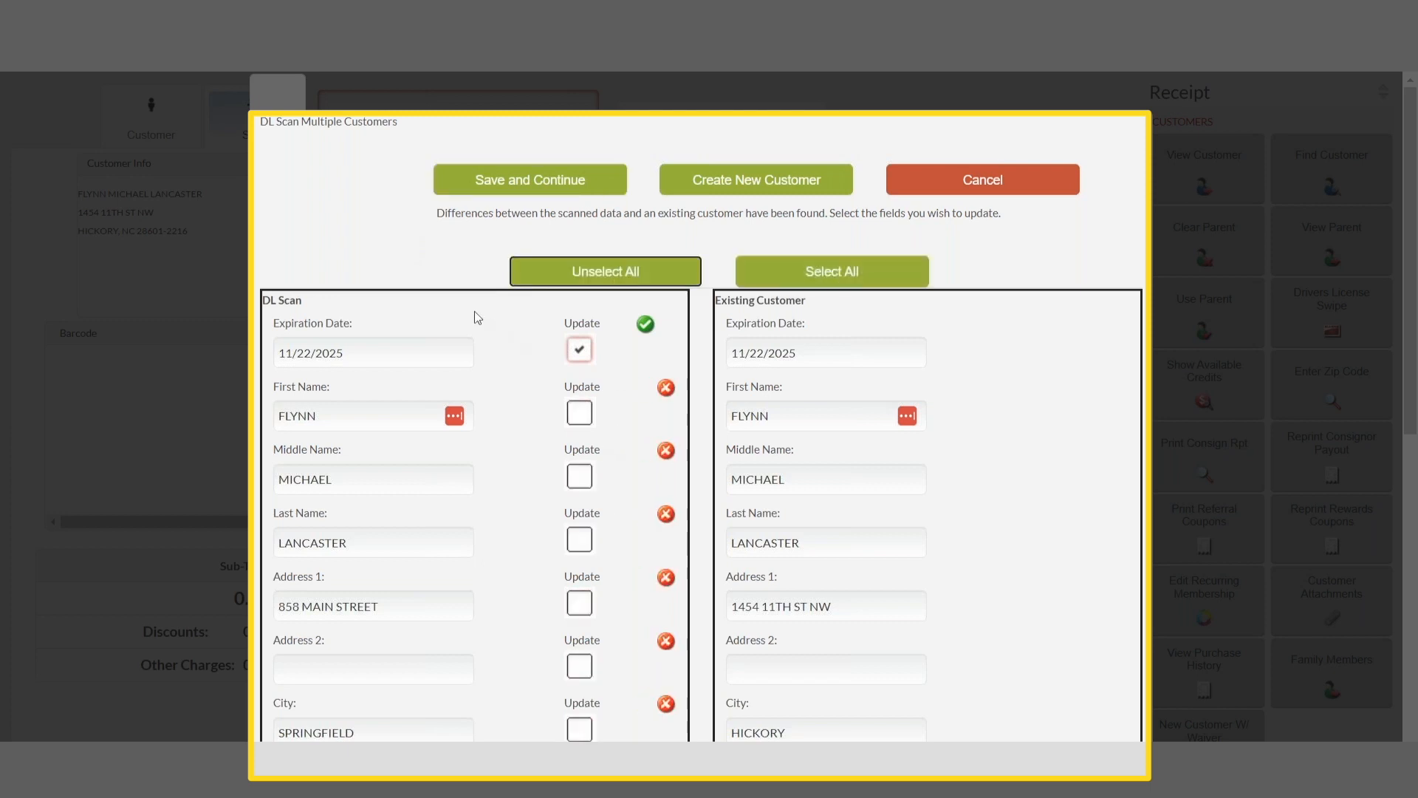
pyautogui.click(579, 603)
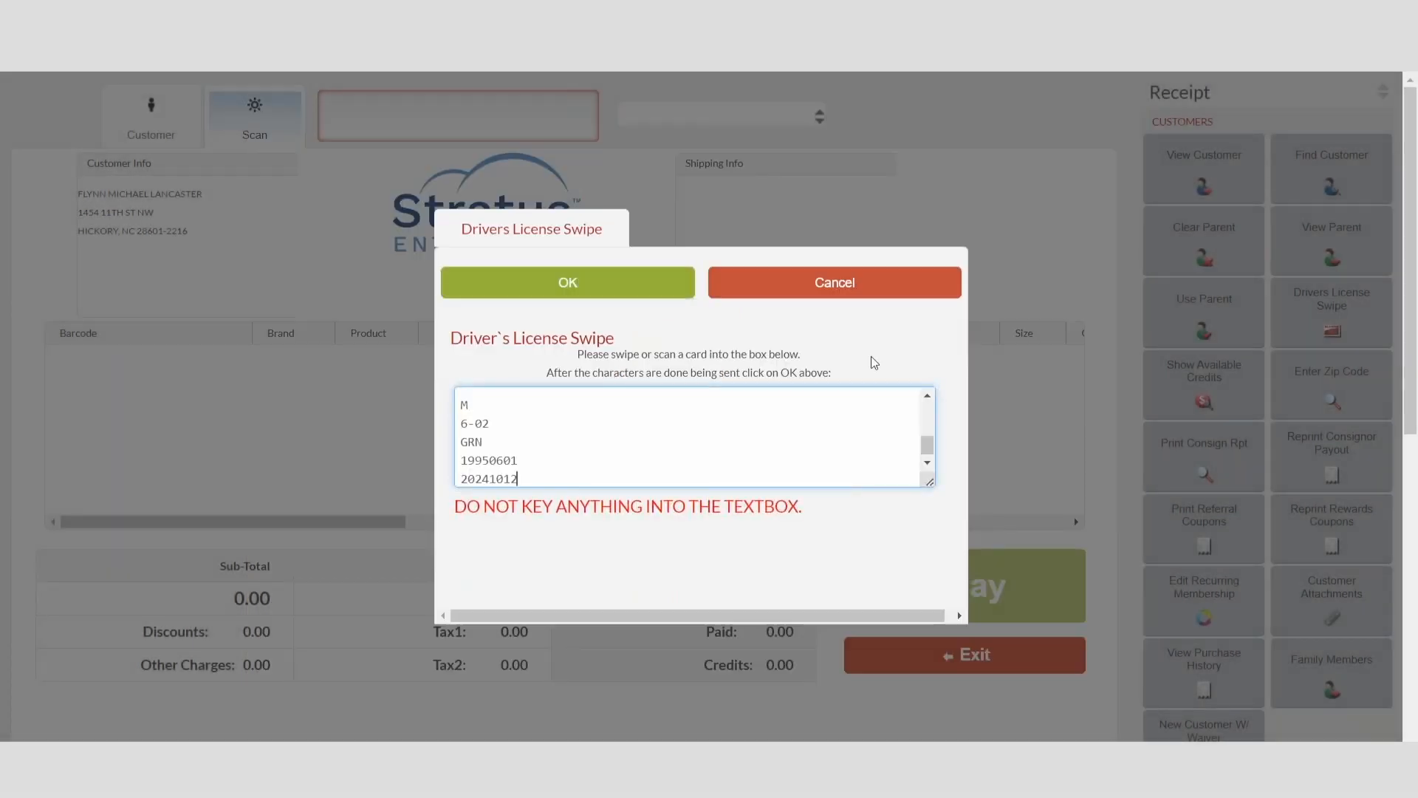
# Step: Submit a driver's license swipe whose ID number is shared by several customers and select the matching customer with a street address
pyautogui.click(621, 290)
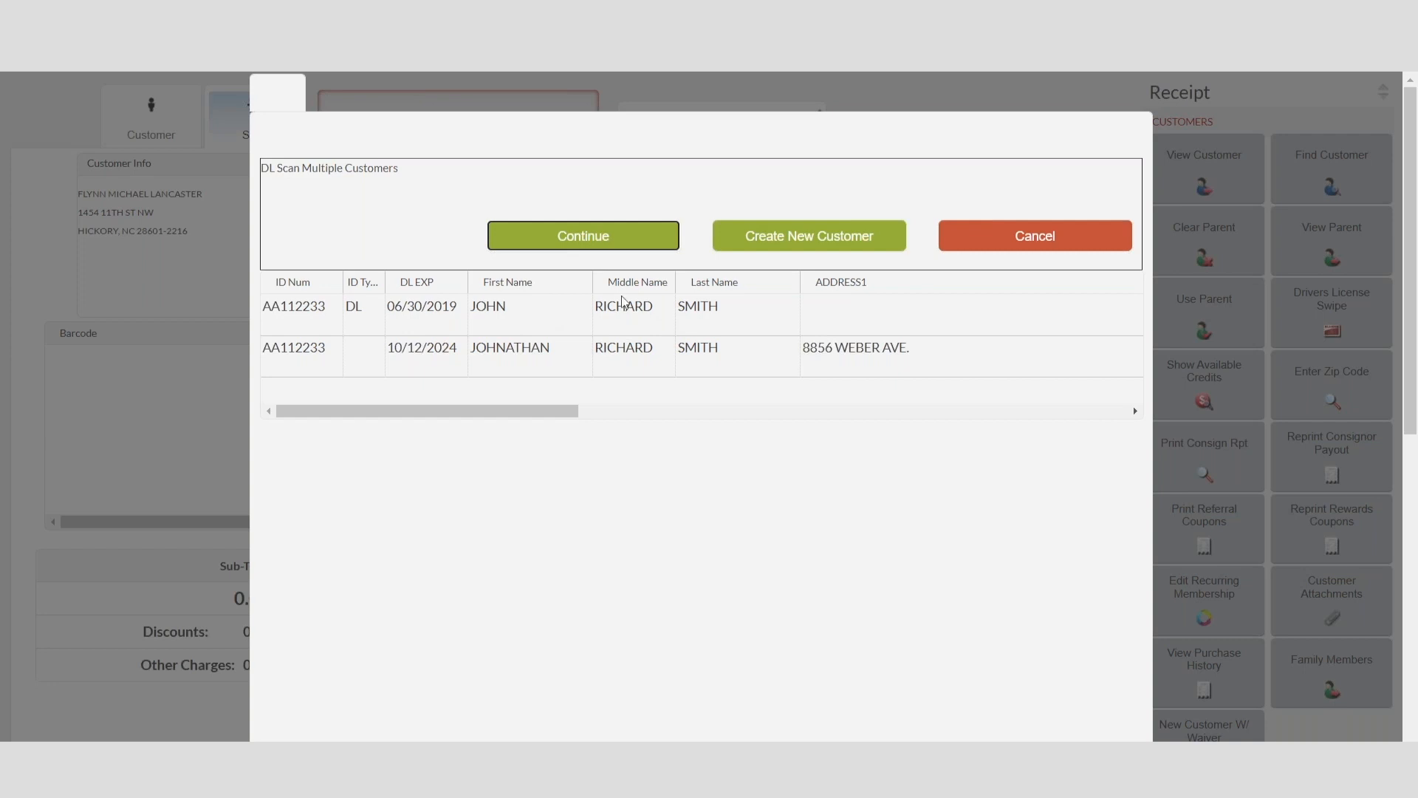
pyautogui.click(571, 326)
pyautogui.click(570, 353)
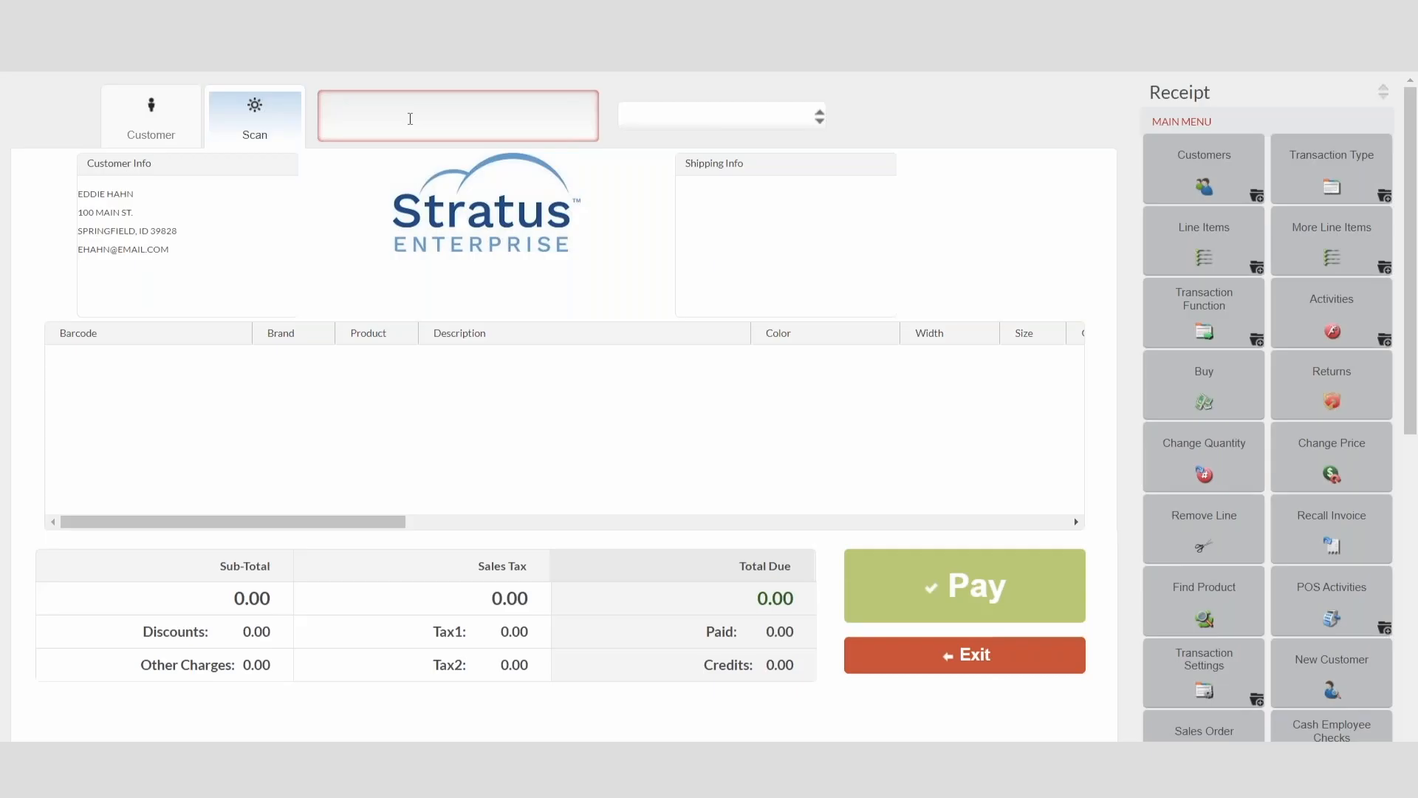
pyautogui.write('1011')
pyautogui.press('Return')
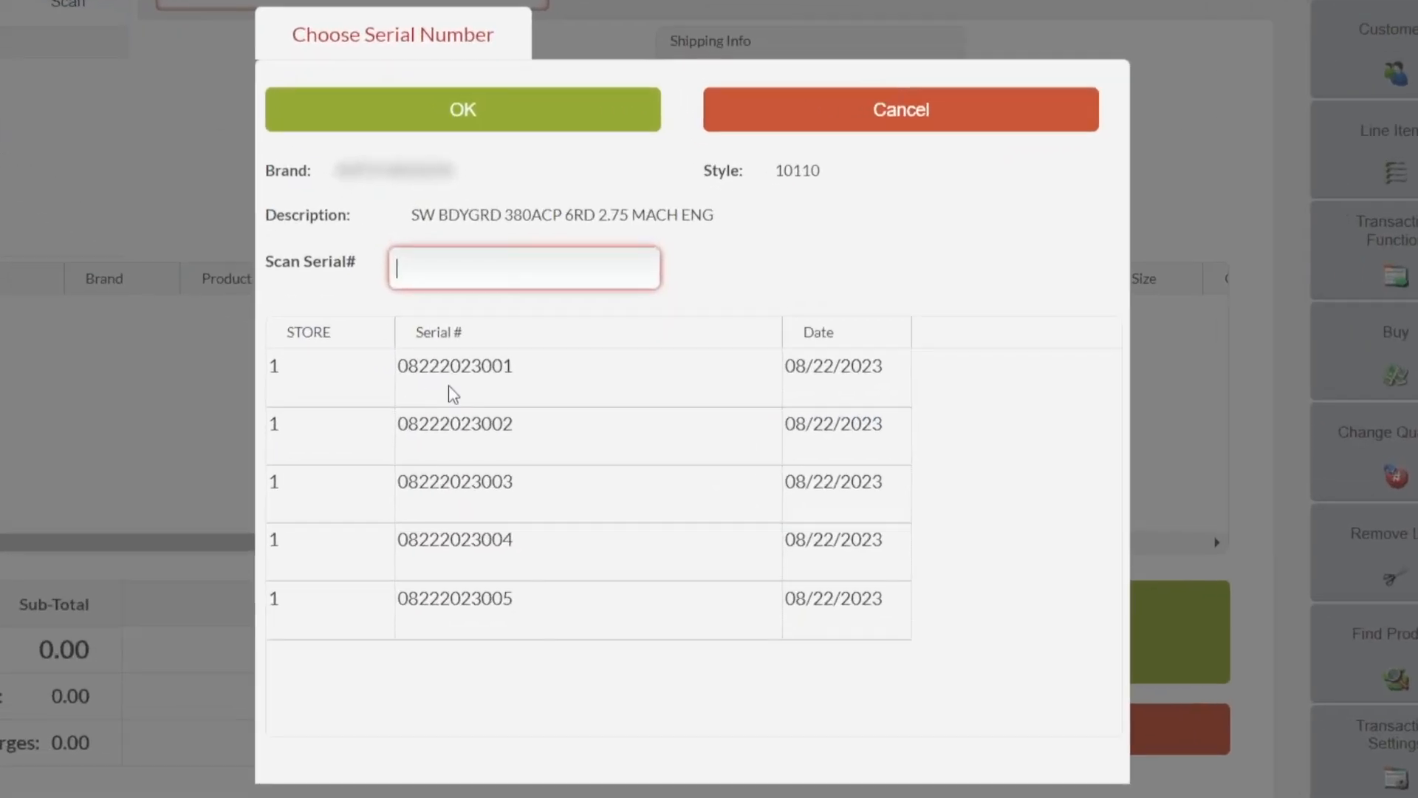
pyautogui.click(526, 406)
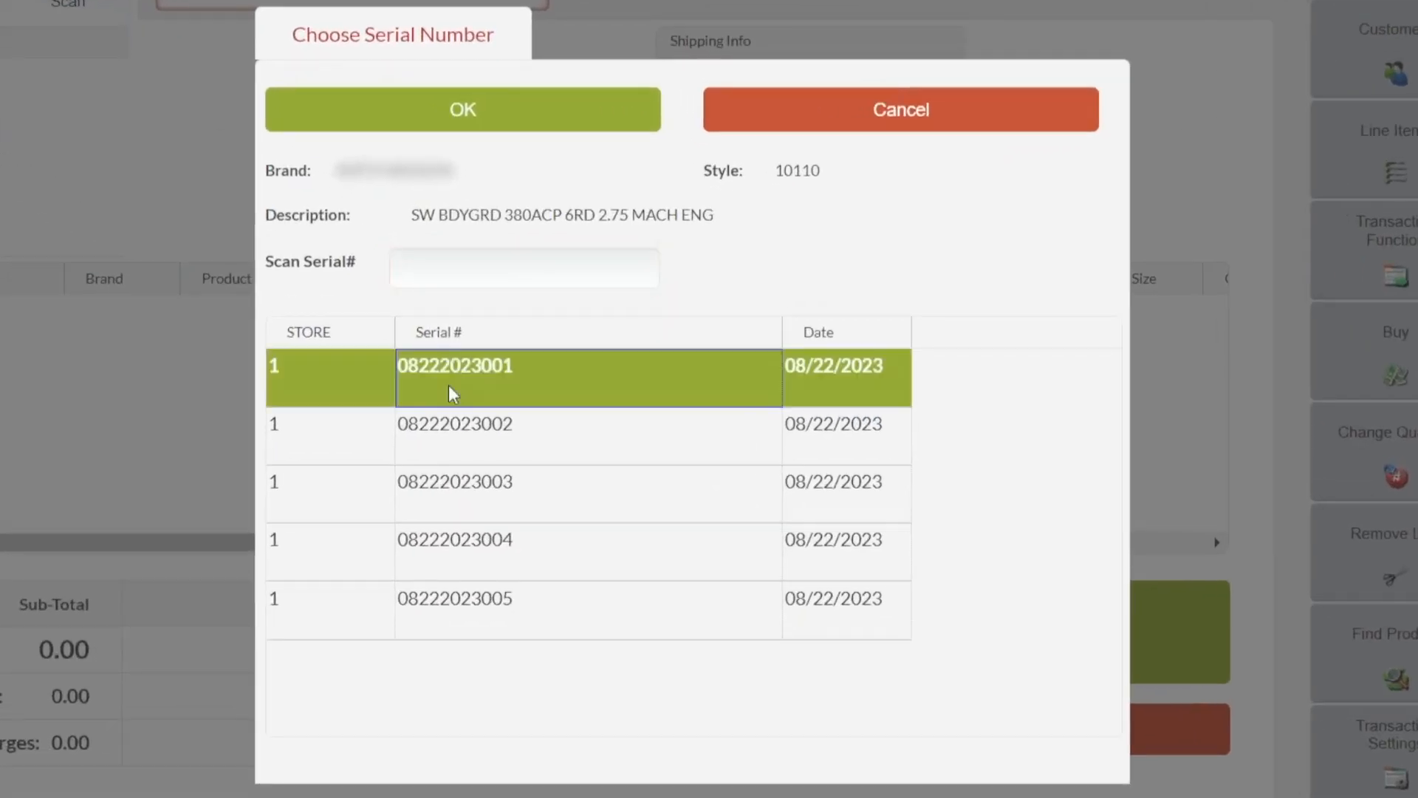
pyautogui.click(462, 117)
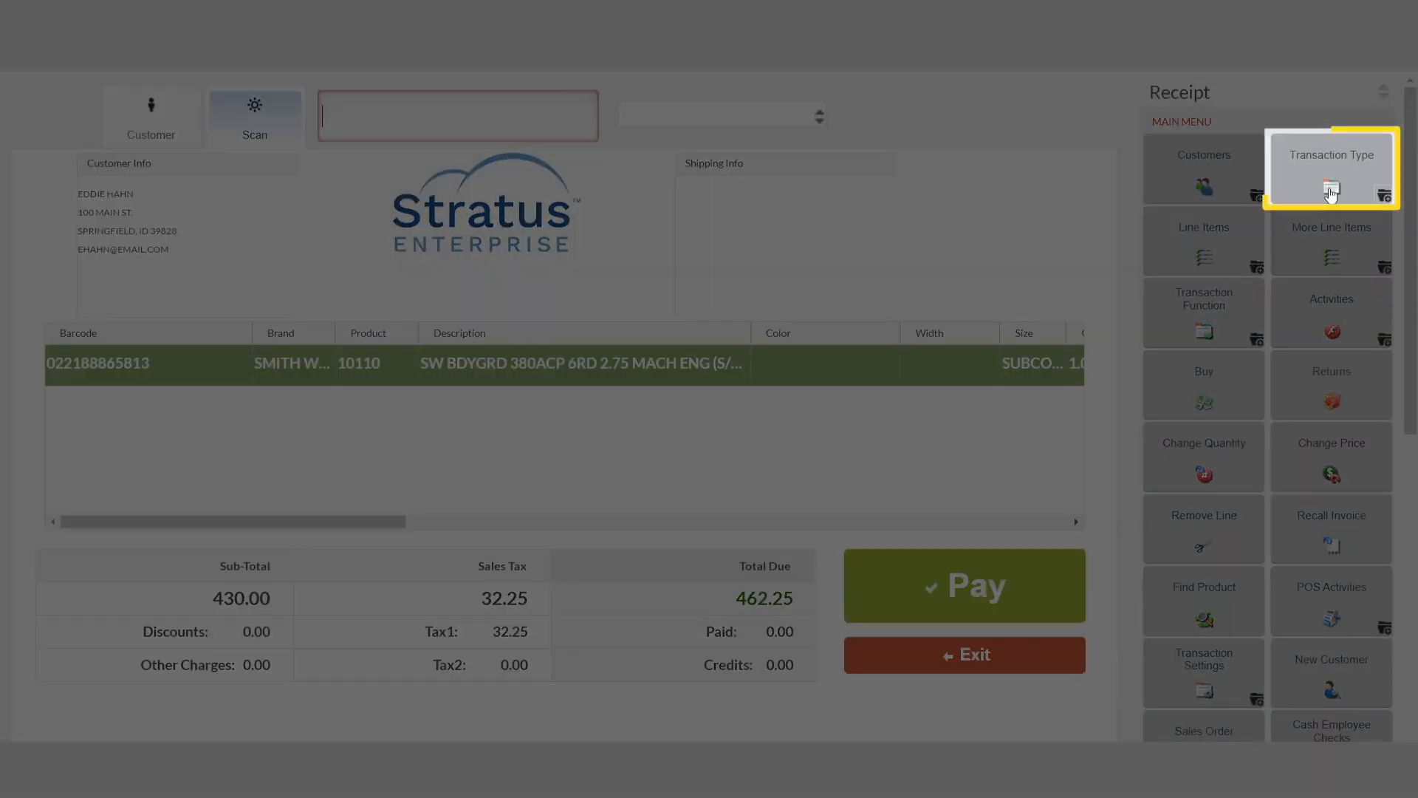
# Step: Change the transaction type to Layaway and complete it without payment
pyautogui.click(1339, 185)
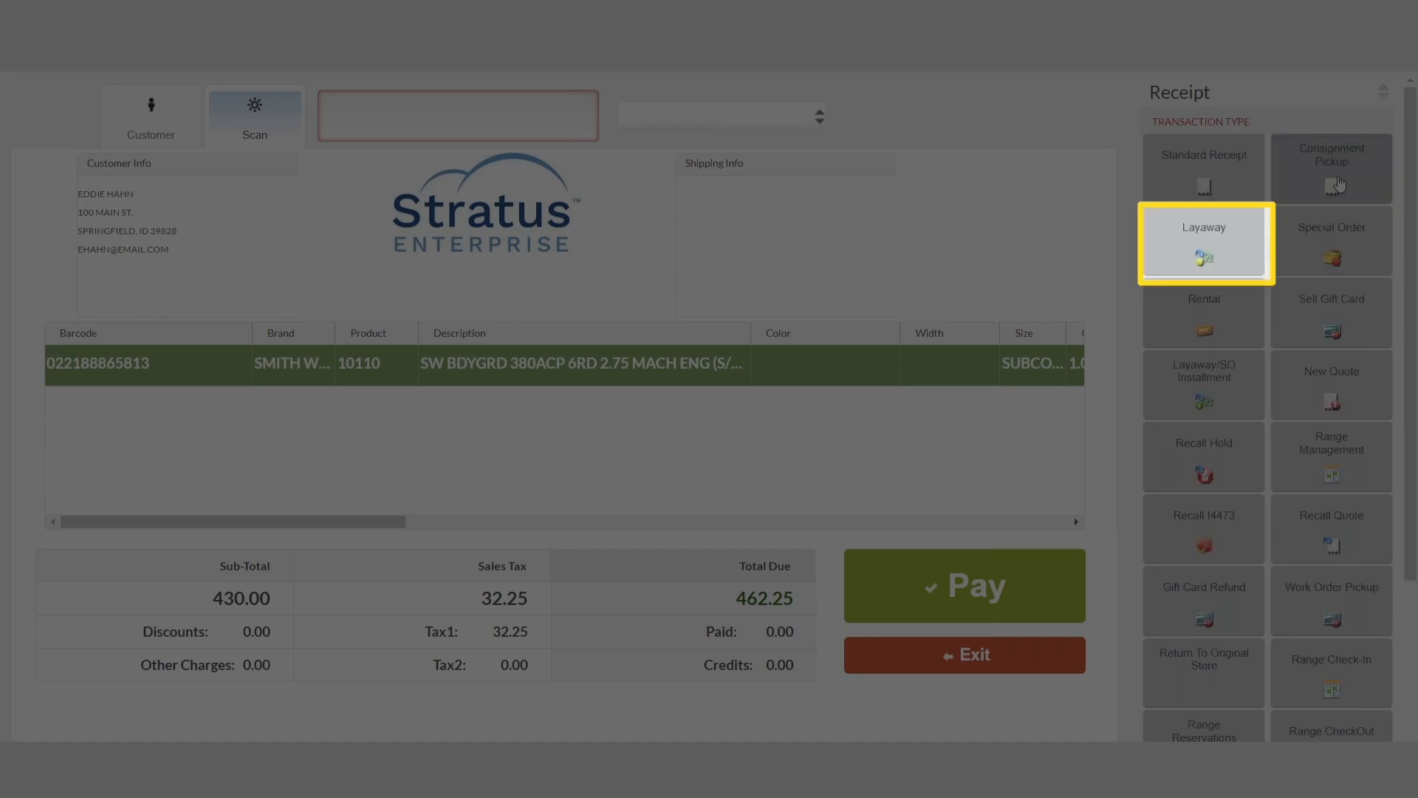
pyautogui.click(1210, 255)
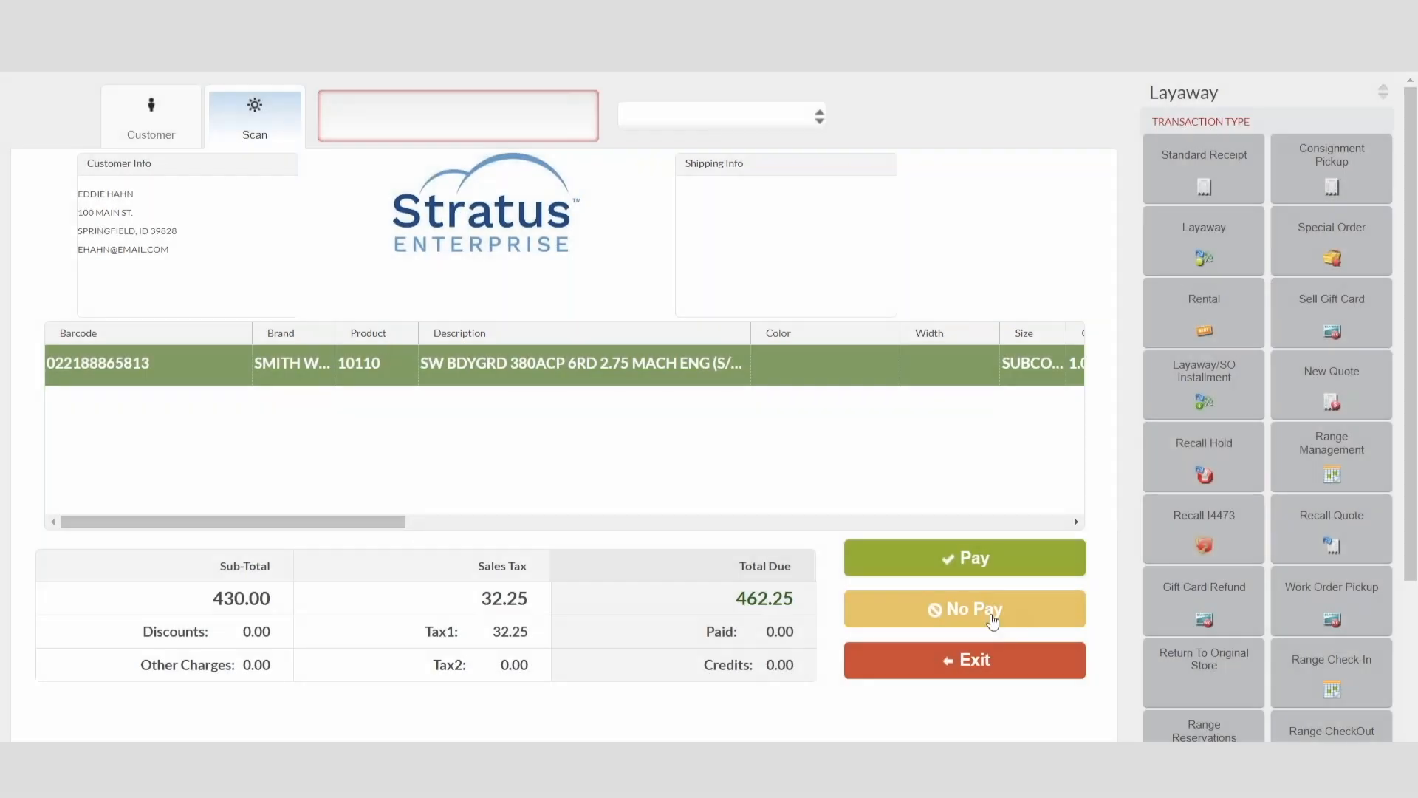
pyautogui.click(990, 613)
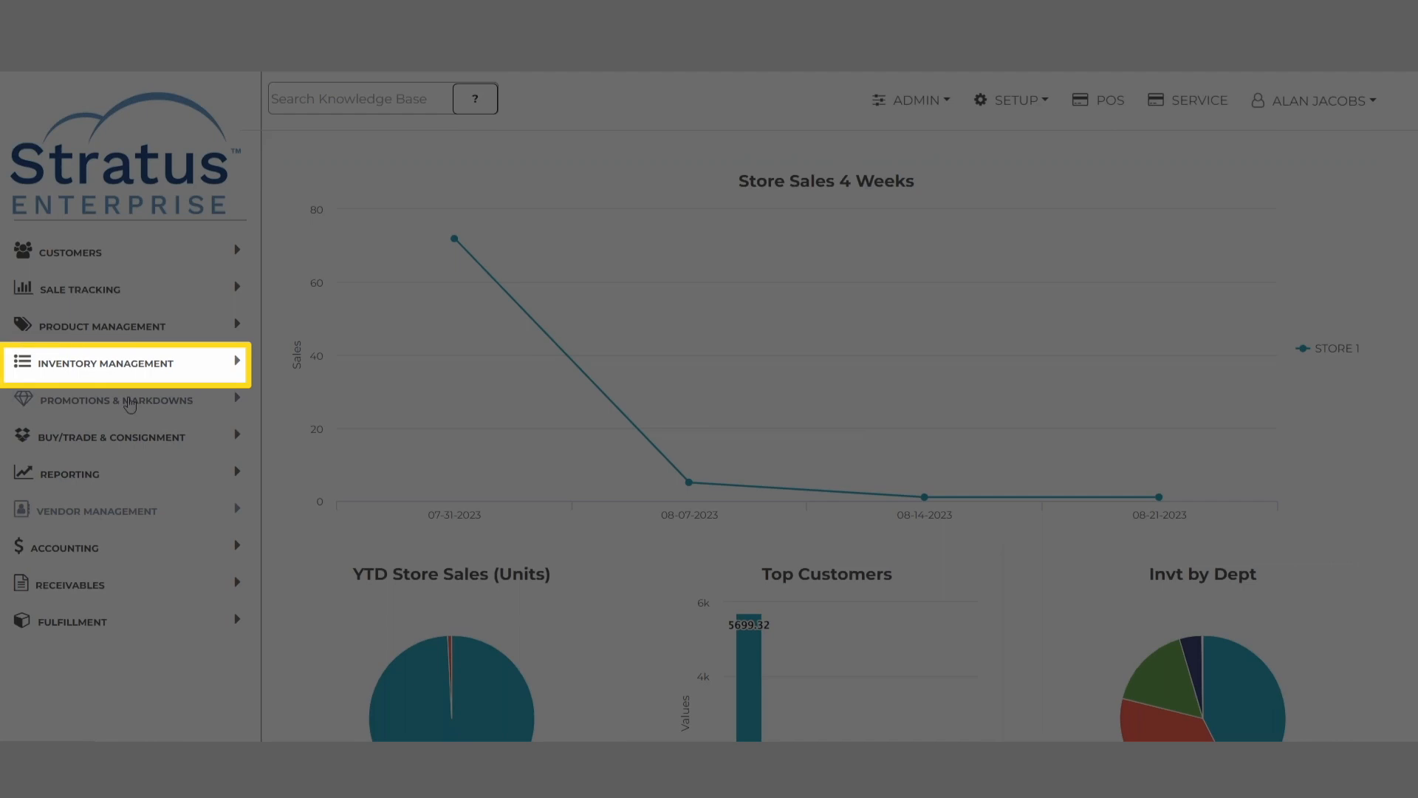
# Step: Switch to the back office and search the Serial Numbers in Inventory Management for product 10110
pyautogui.click(124, 365)
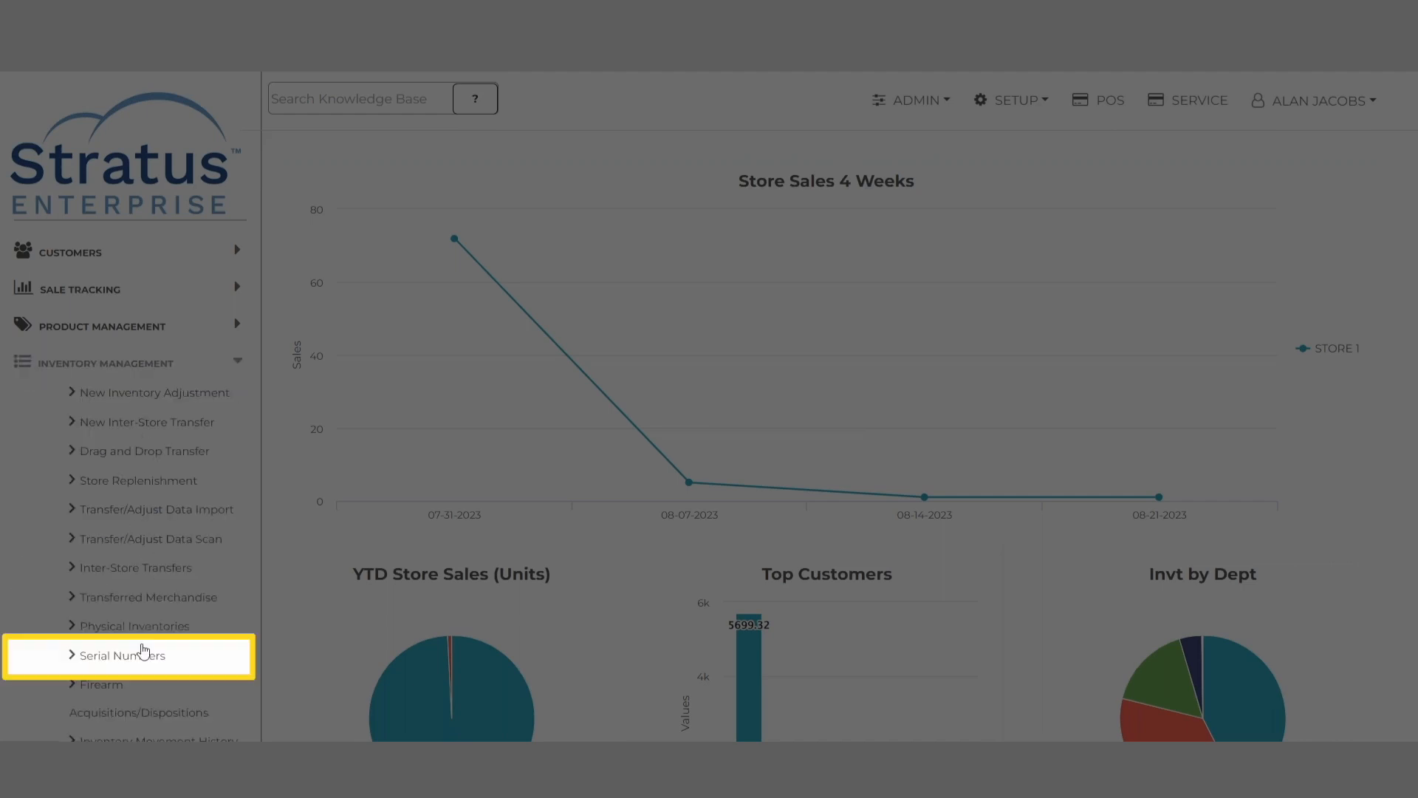
pyautogui.click(143, 661)
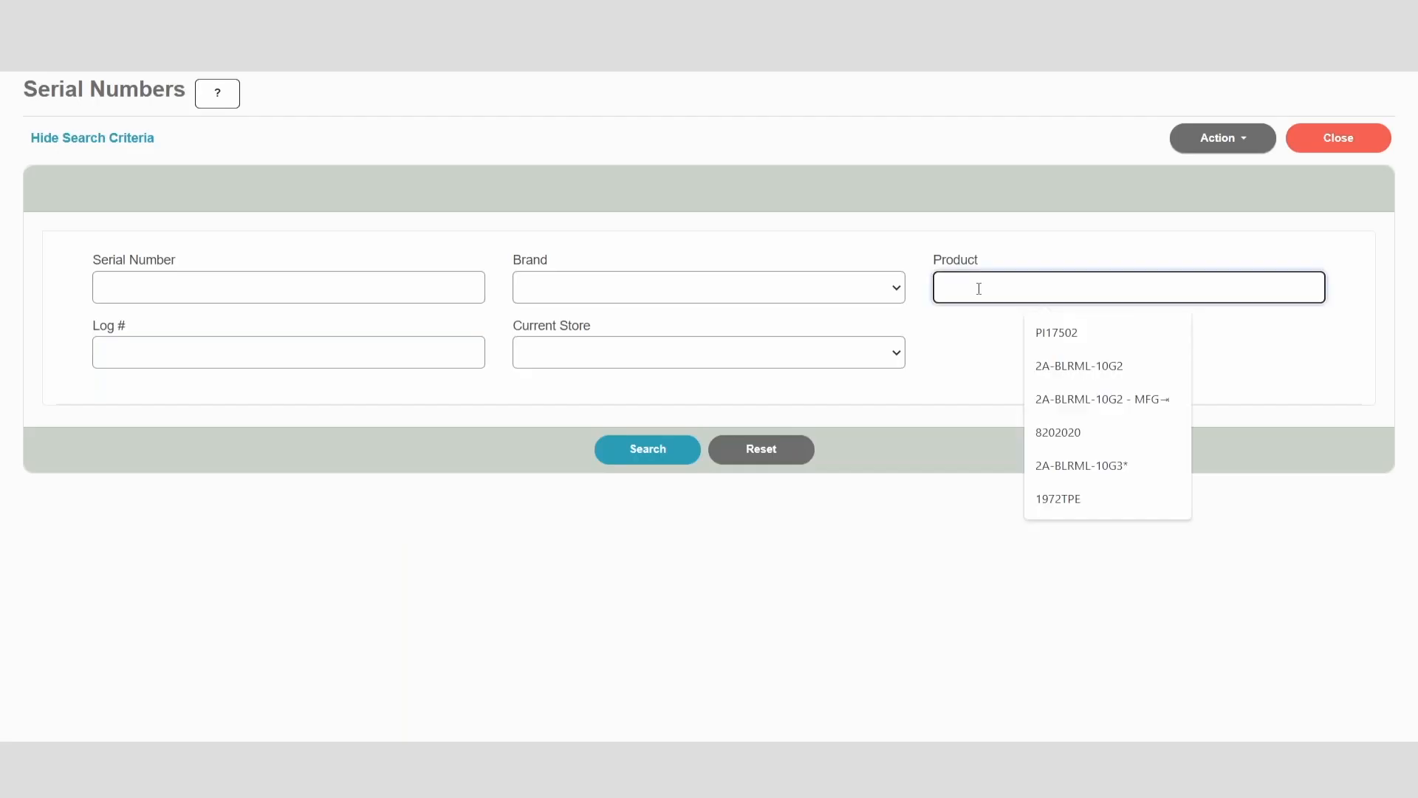
pyautogui.write('10110')
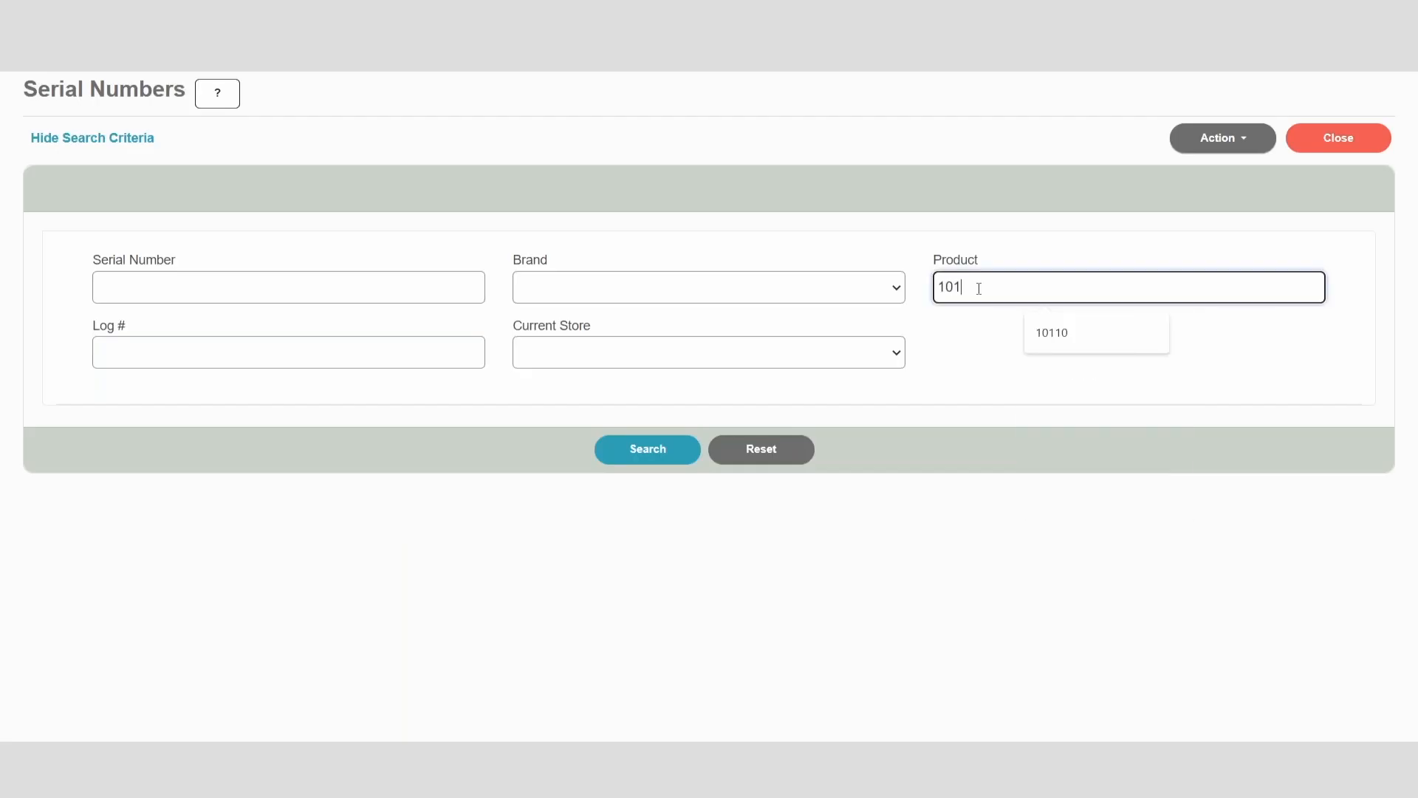
pyautogui.click(668, 451)
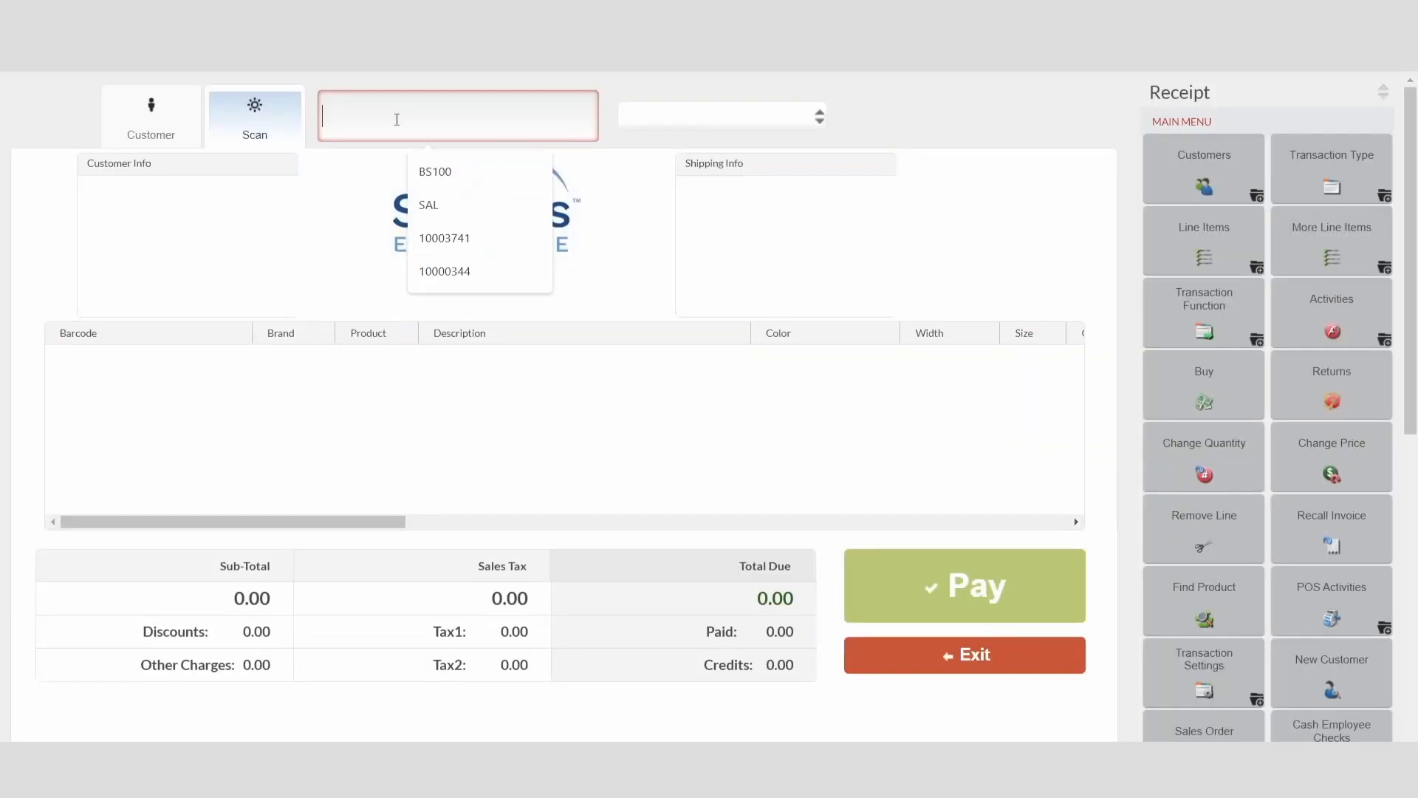
# Step: Switch to the point of sale and look up product 10110 on a new receipt
pyautogui.write('10110')
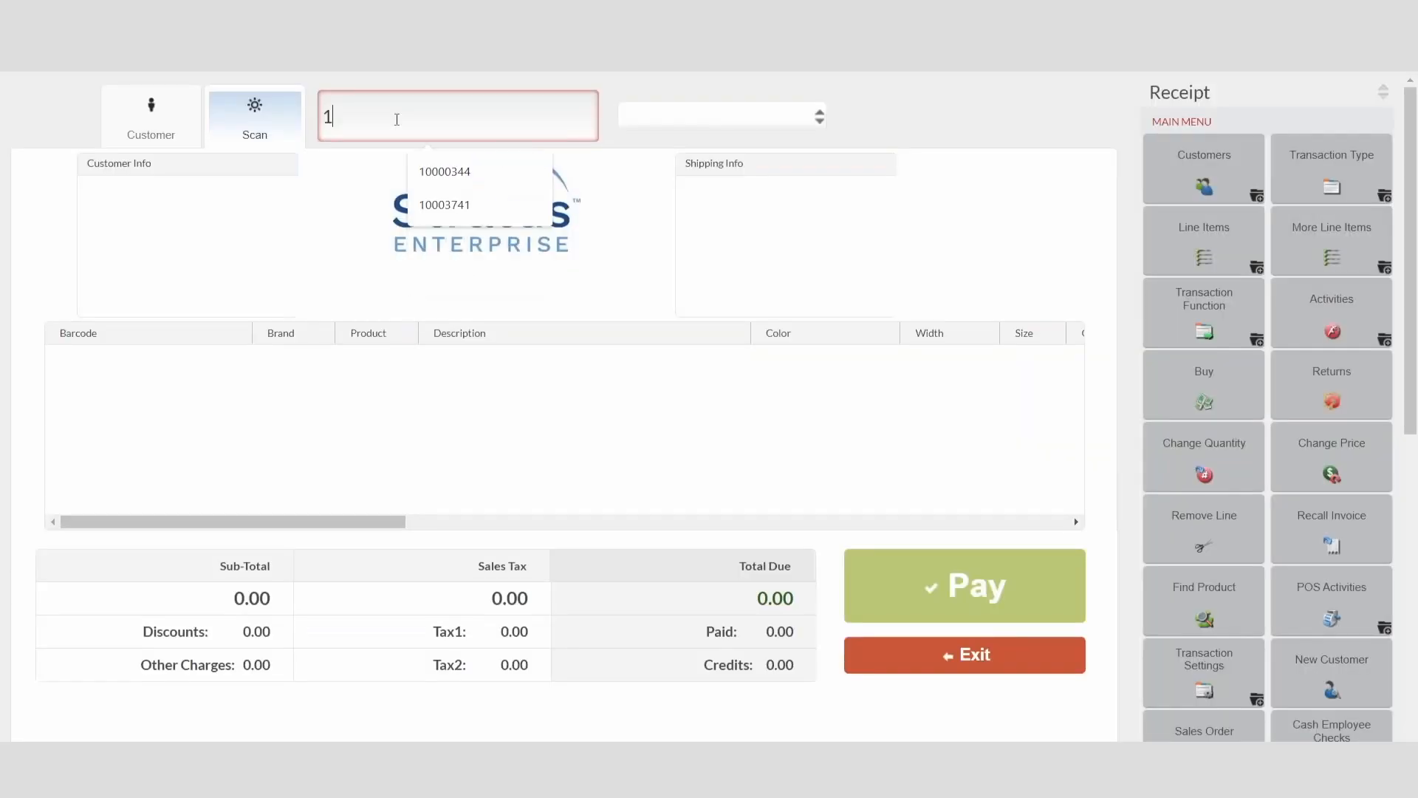
pyautogui.press('Return')
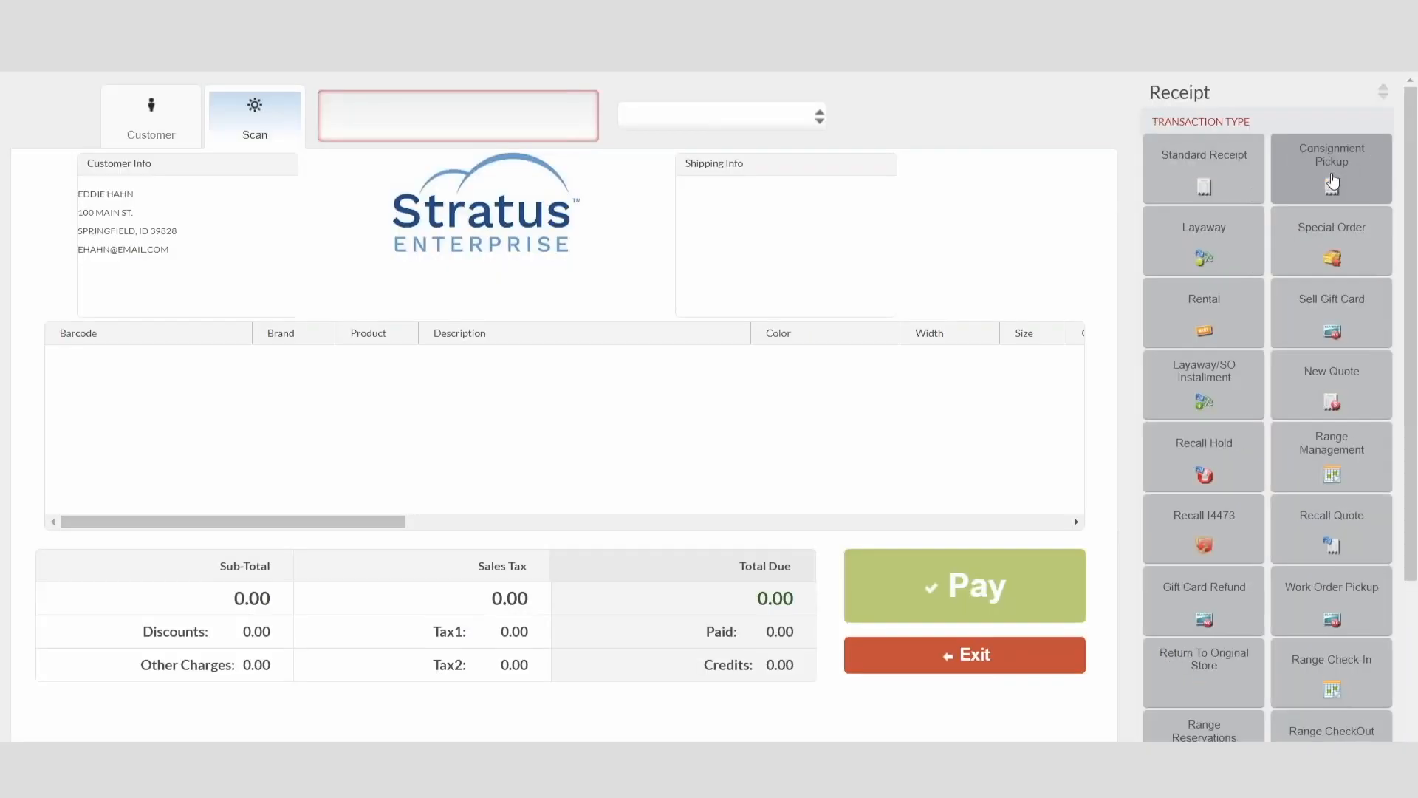
# Step: Recall the customer's layaway through Layaway/SO Installment and cancel it
pyautogui.click(1233, 370)
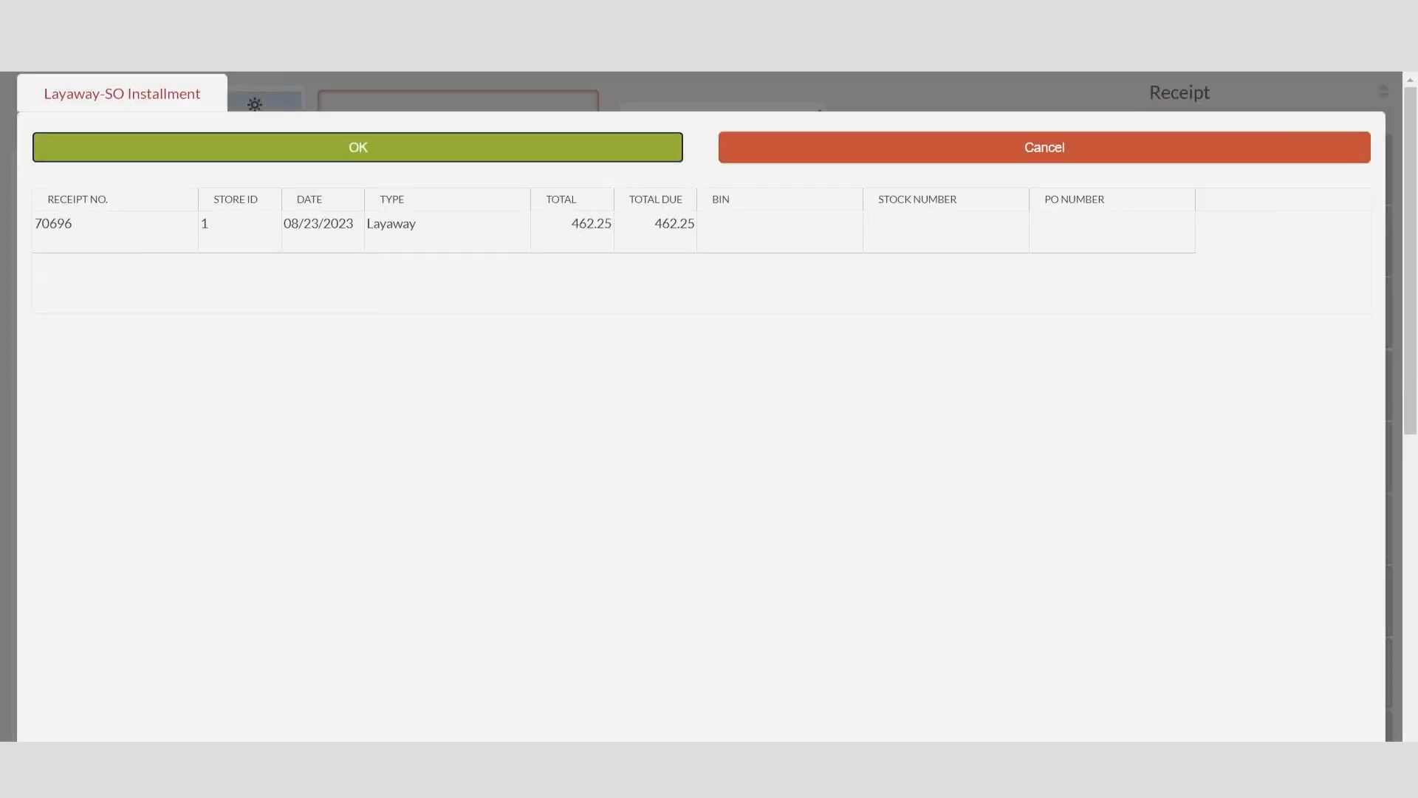
pyautogui.click(206, 229)
pyautogui.click(342, 147)
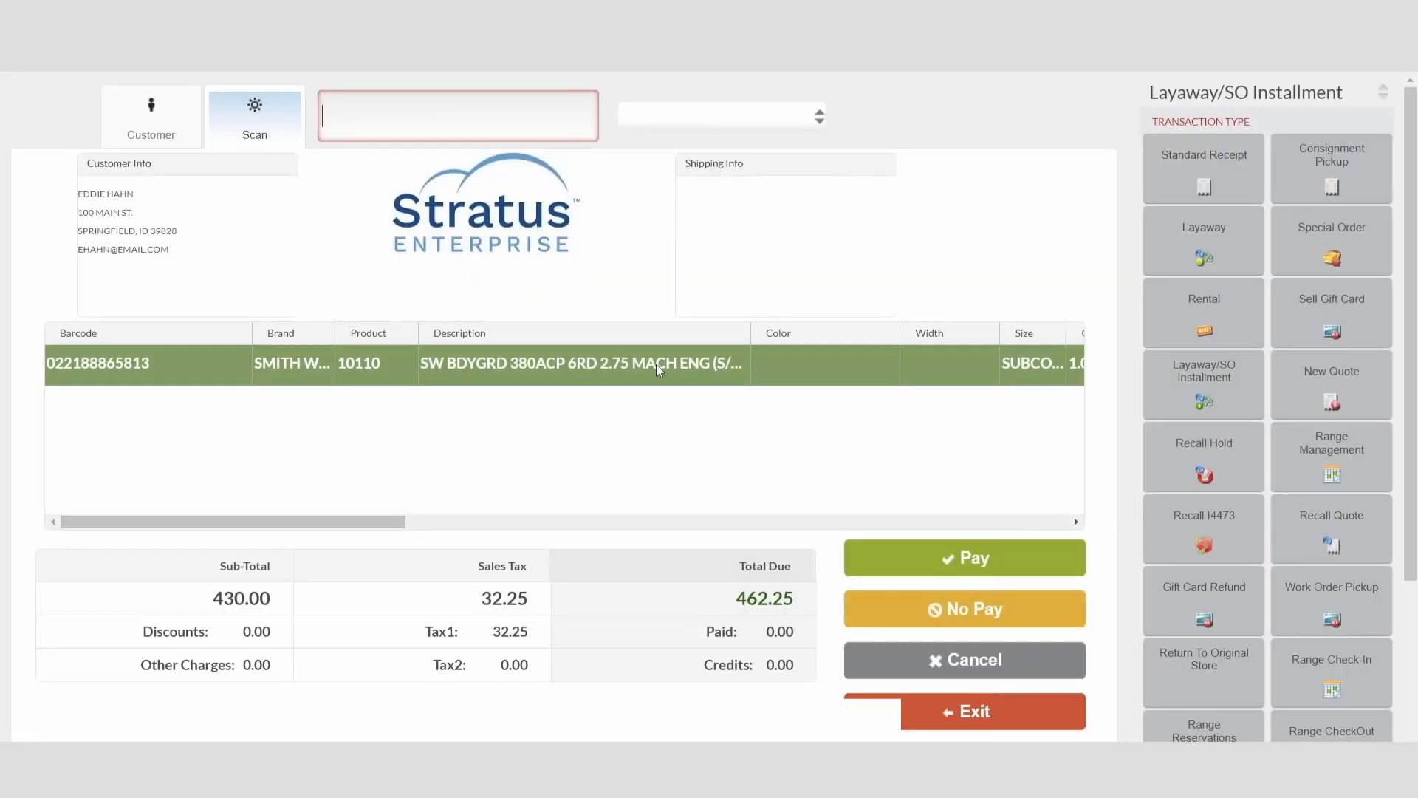
pyautogui.click(964, 659)
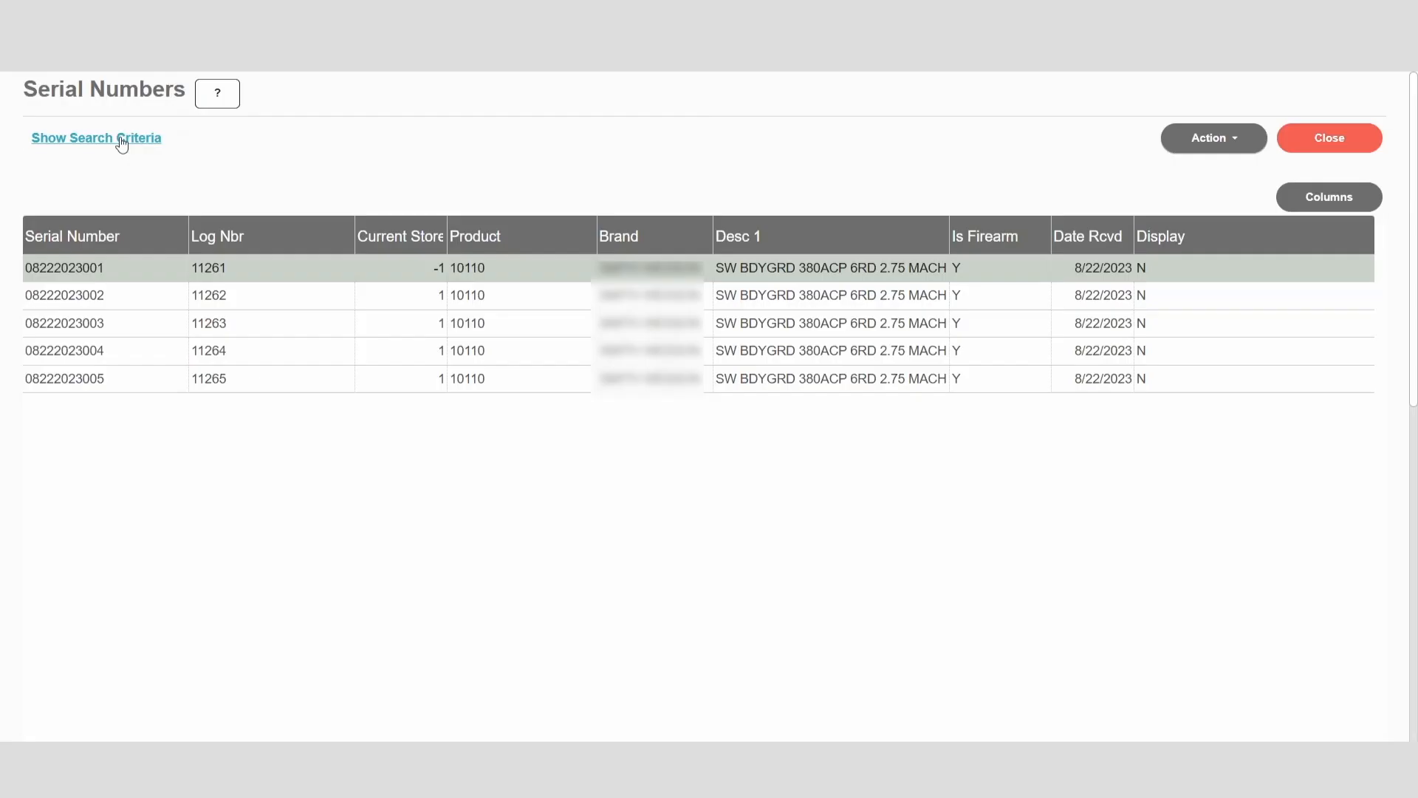
# Step: Return to the Serial Numbers search and rerun it for product 10110
pyautogui.click(118, 142)
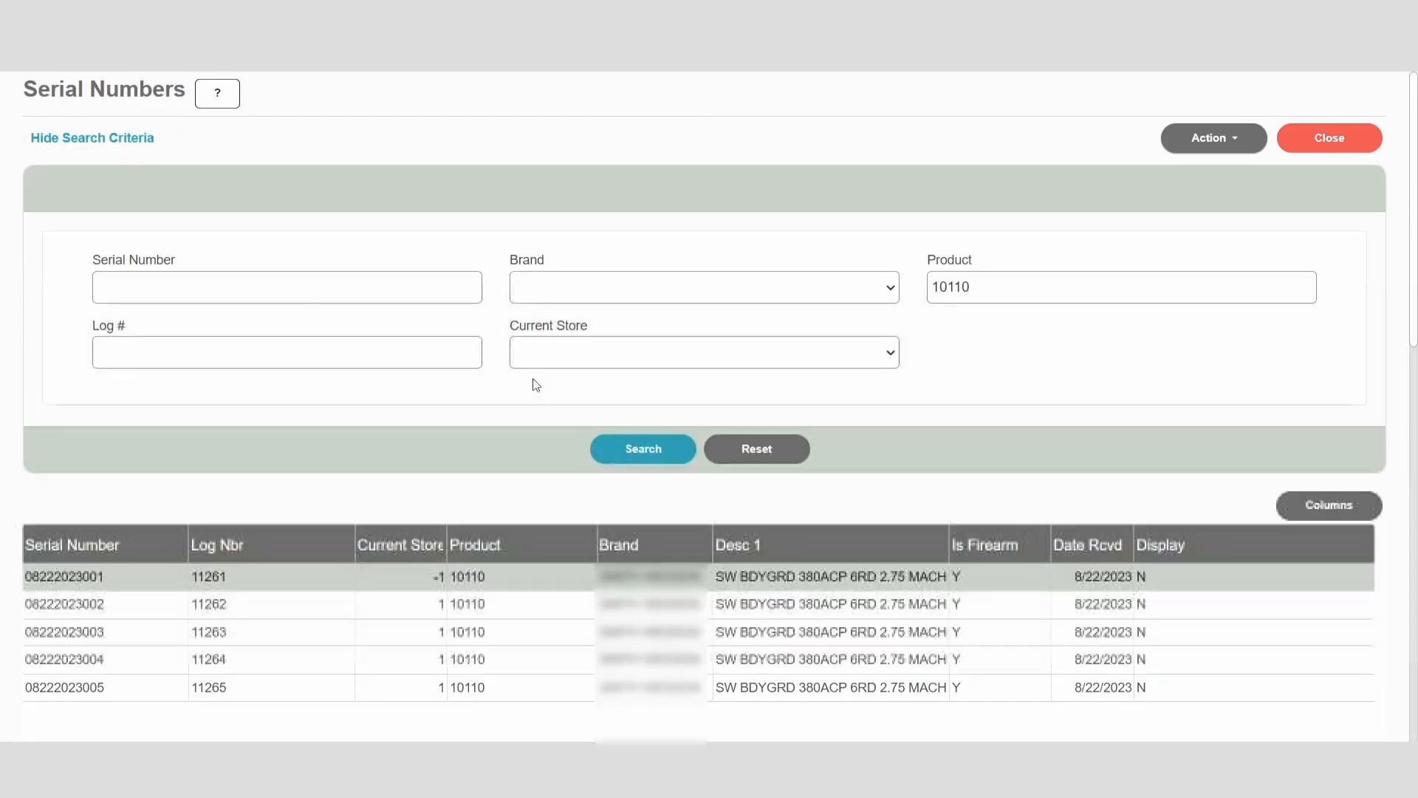
pyautogui.click(658, 452)
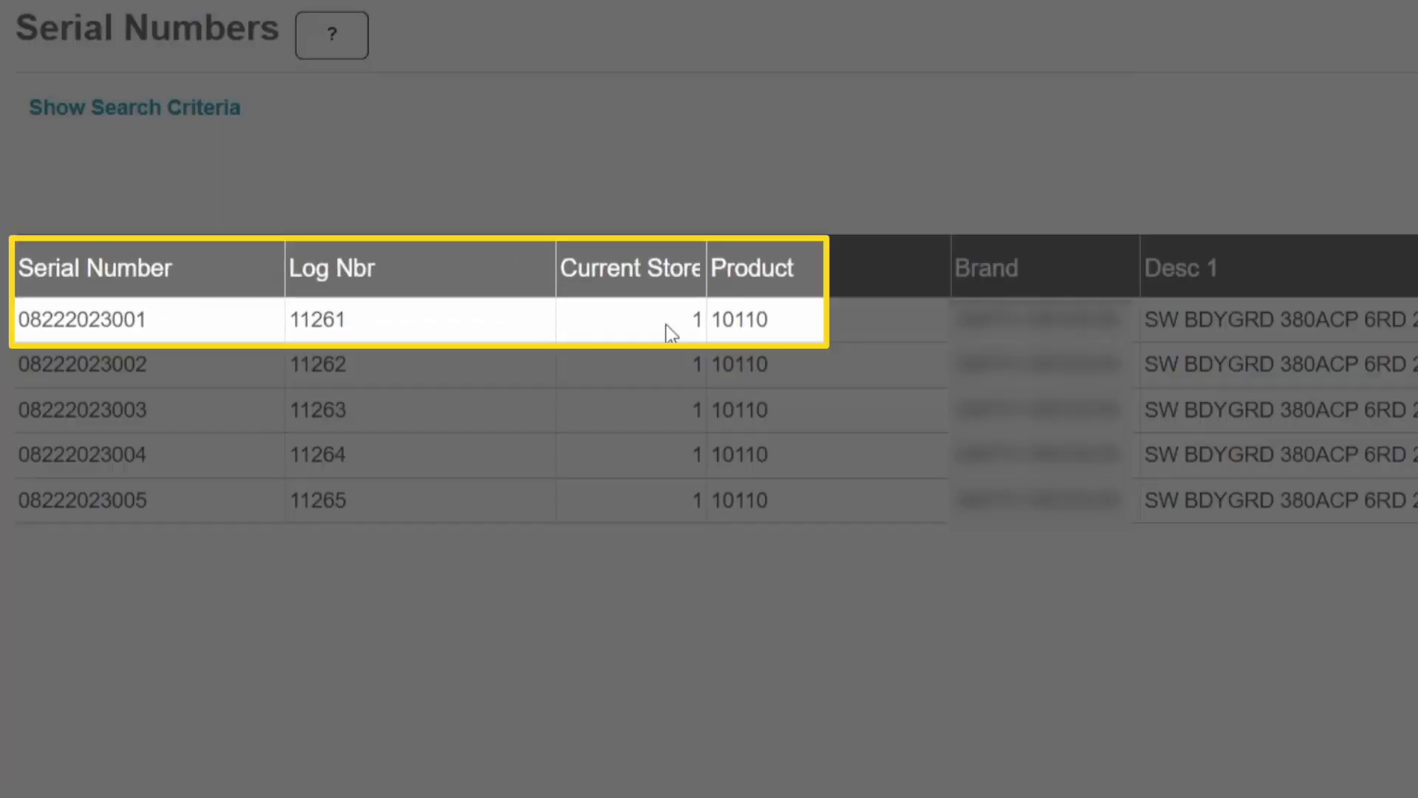
# Step: Switch to the point of sale and look up product 10110 on a receipt to check its available serial numbers
pyautogui.click(666, 325)
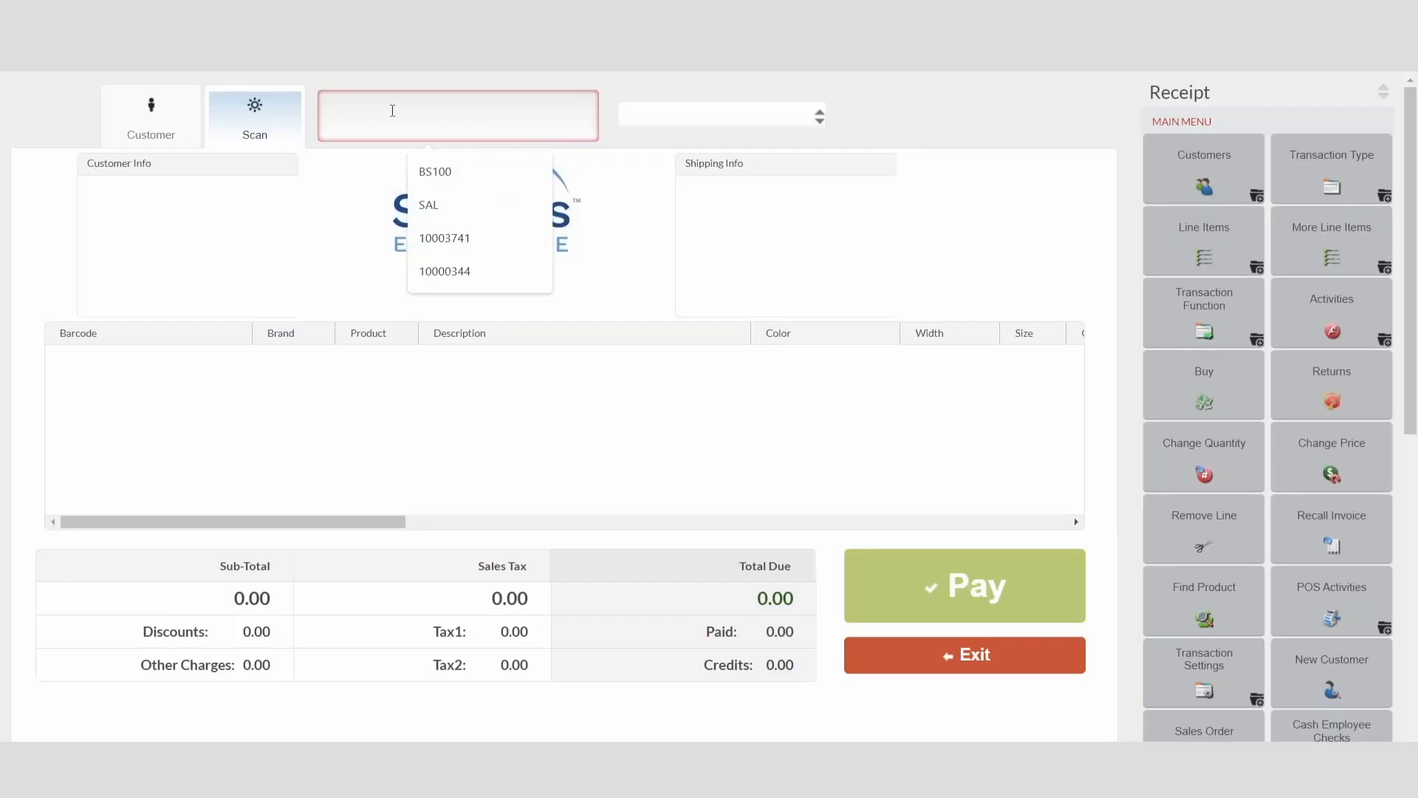
pyautogui.write('10111')
pyautogui.press('Return')
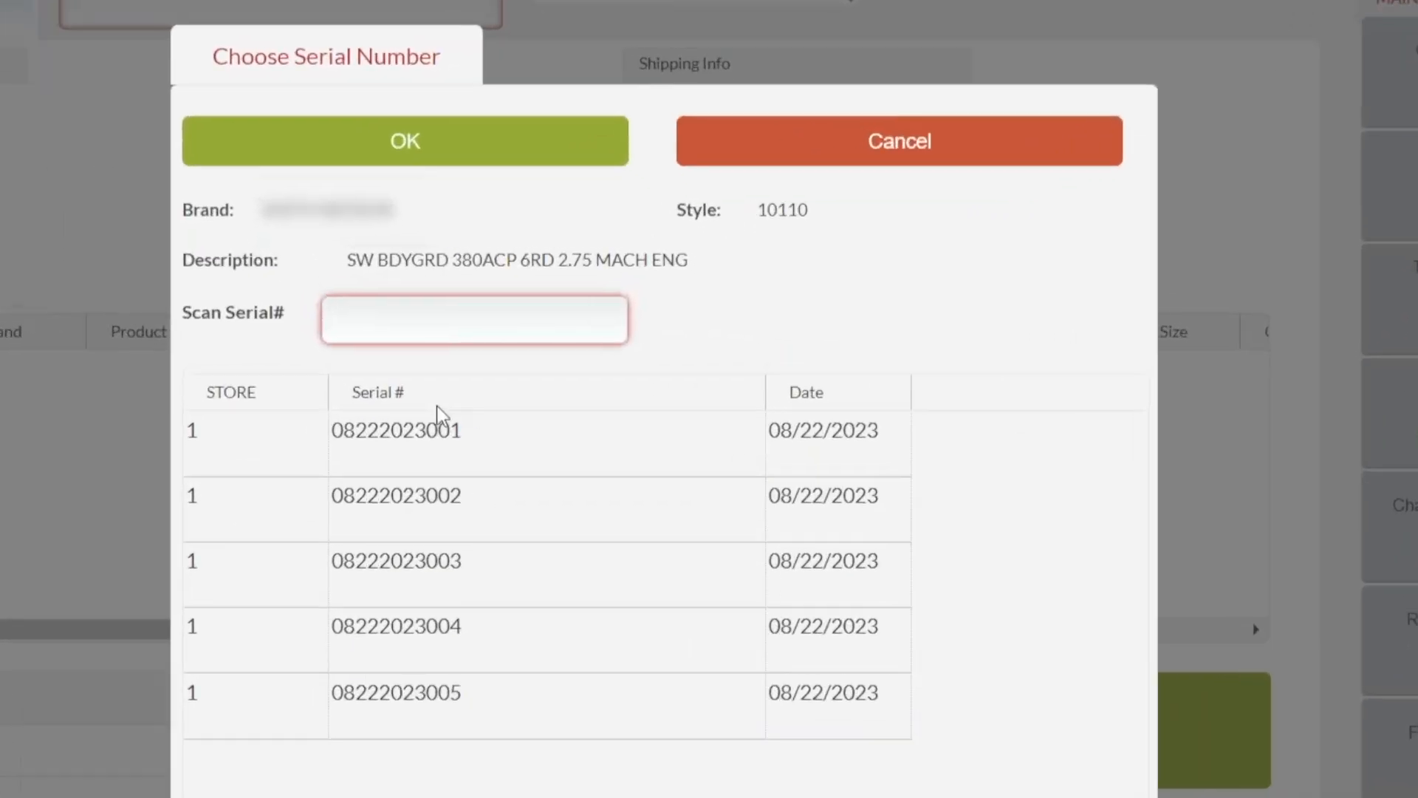
pyautogui.click(504, 429)
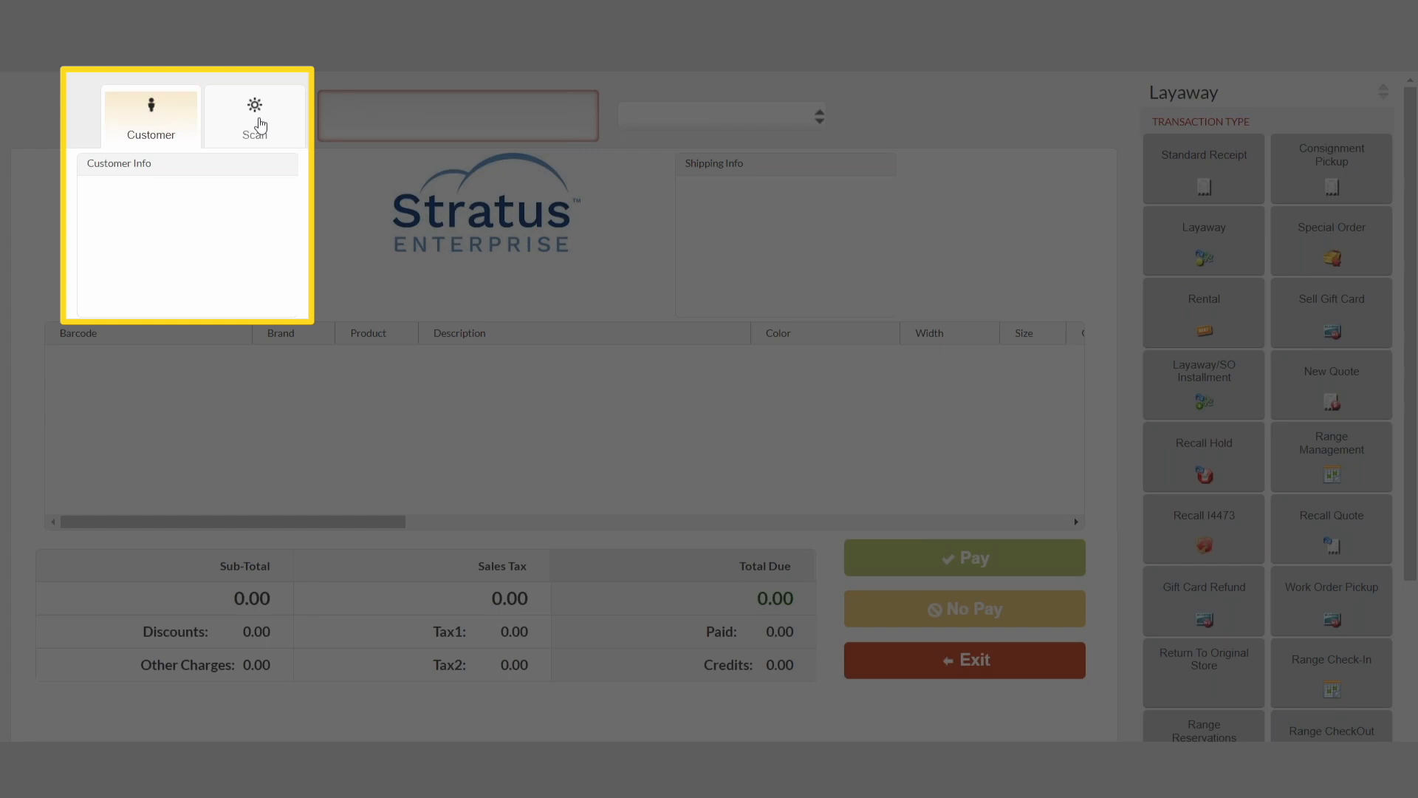
# Step: Add products 10002021, 10002047 and 10021126 to the customer's layaway
pyautogui.click(259, 122)
pyautogui.write('10002021')
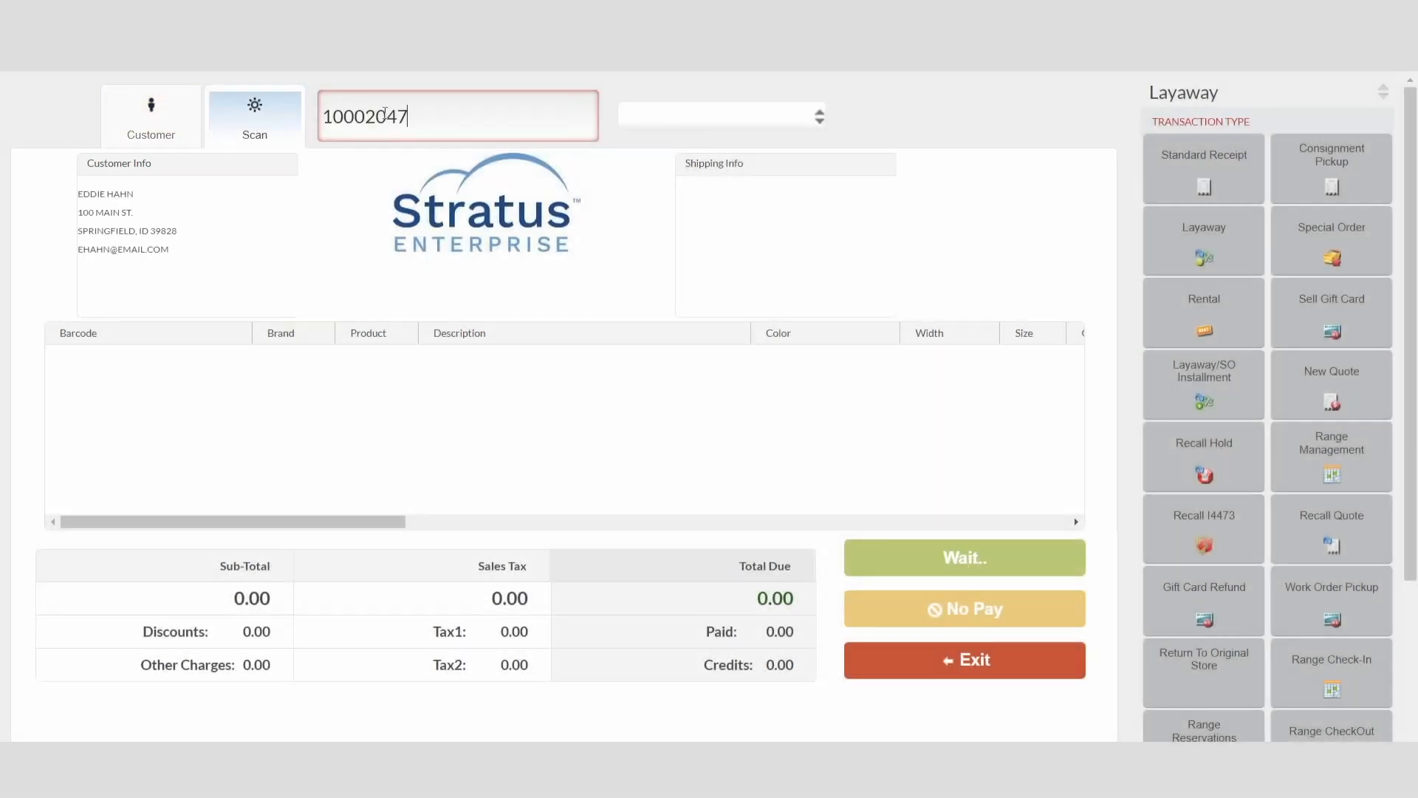
pyautogui.press('Return')
pyautogui.write('10002047')
pyautogui.press('Return')
pyautogui.write('10021126')
pyautogui.press('Return')
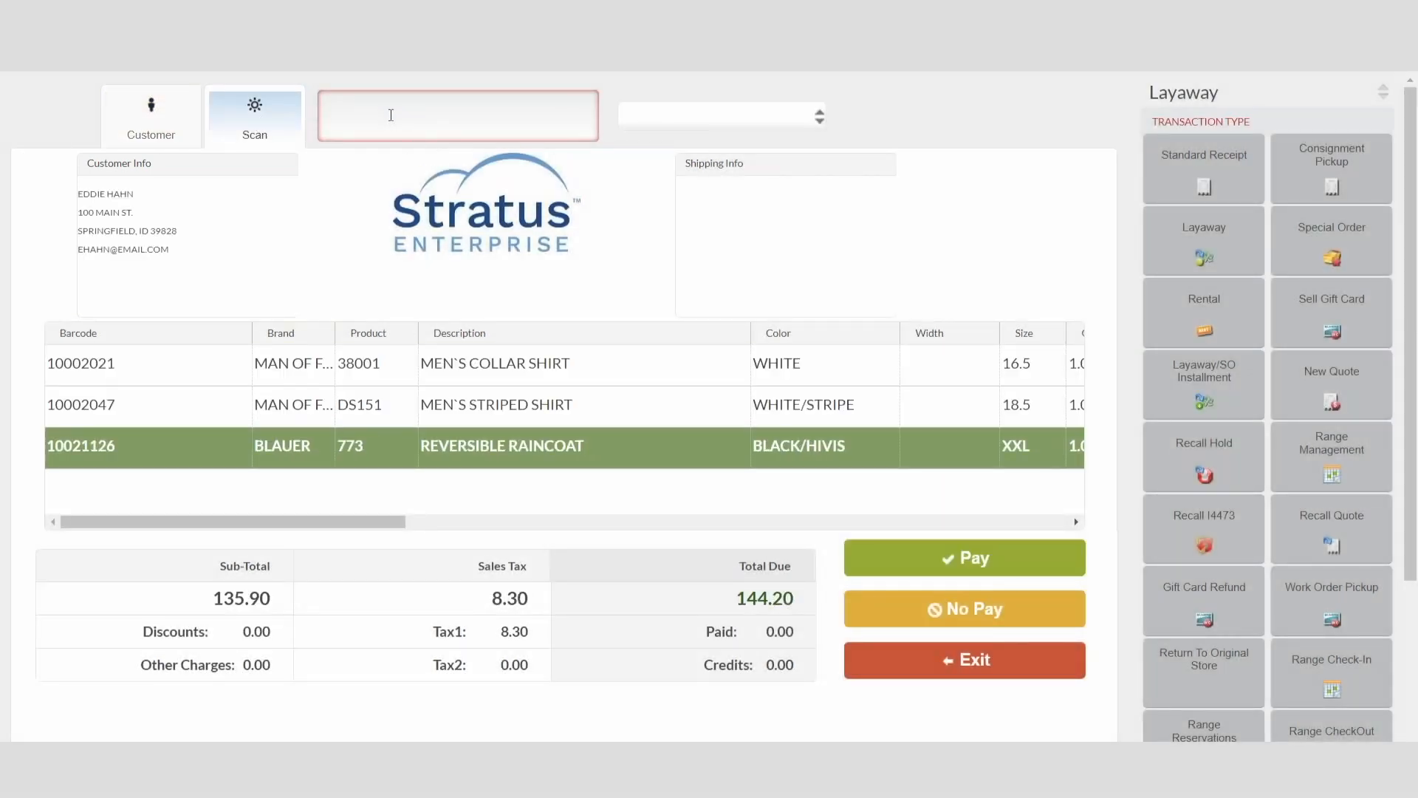
# Step: Take a 75.00 cash payment on the new layaway
pyautogui.click(950, 559)
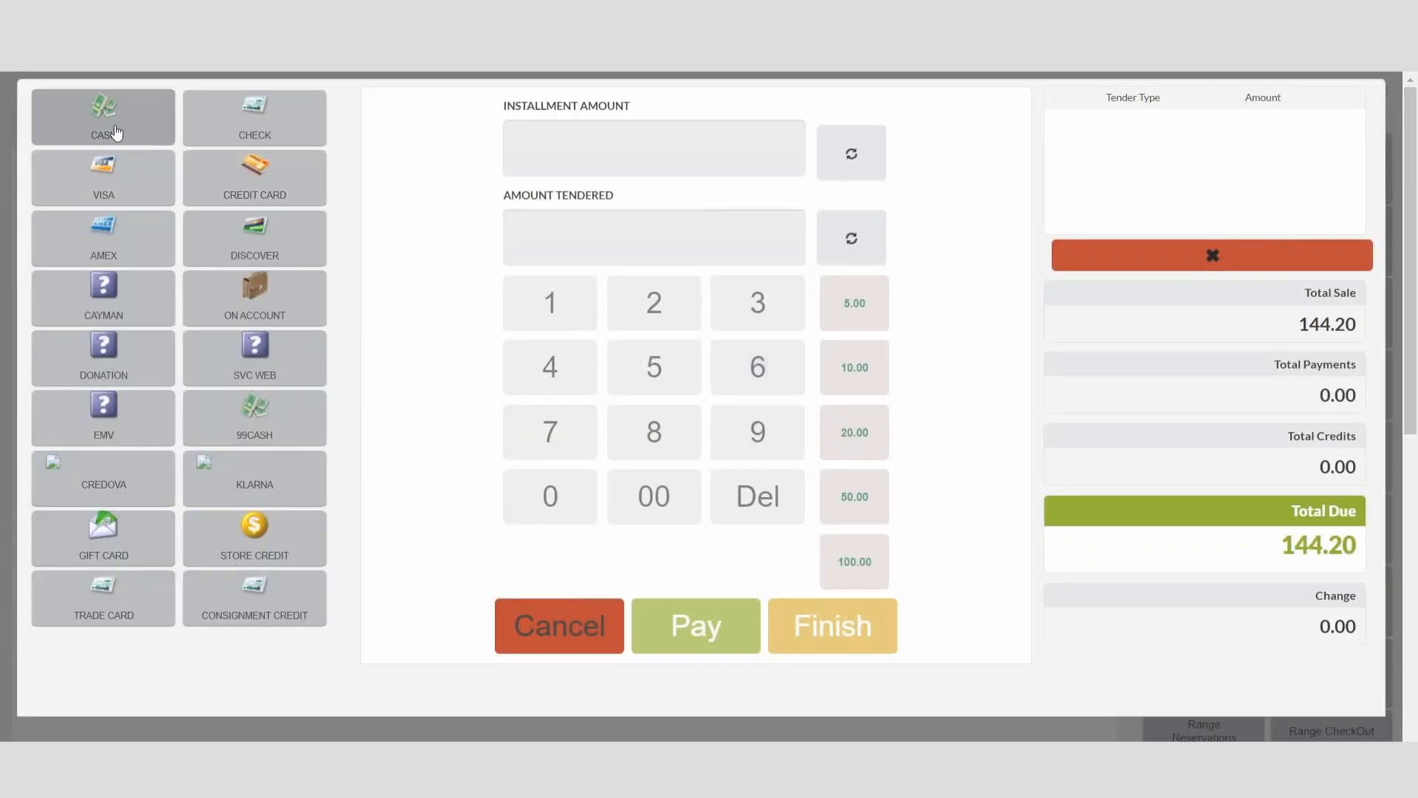
pyautogui.click(579, 433)
pyautogui.click(652, 494)
pyautogui.click(725, 634)
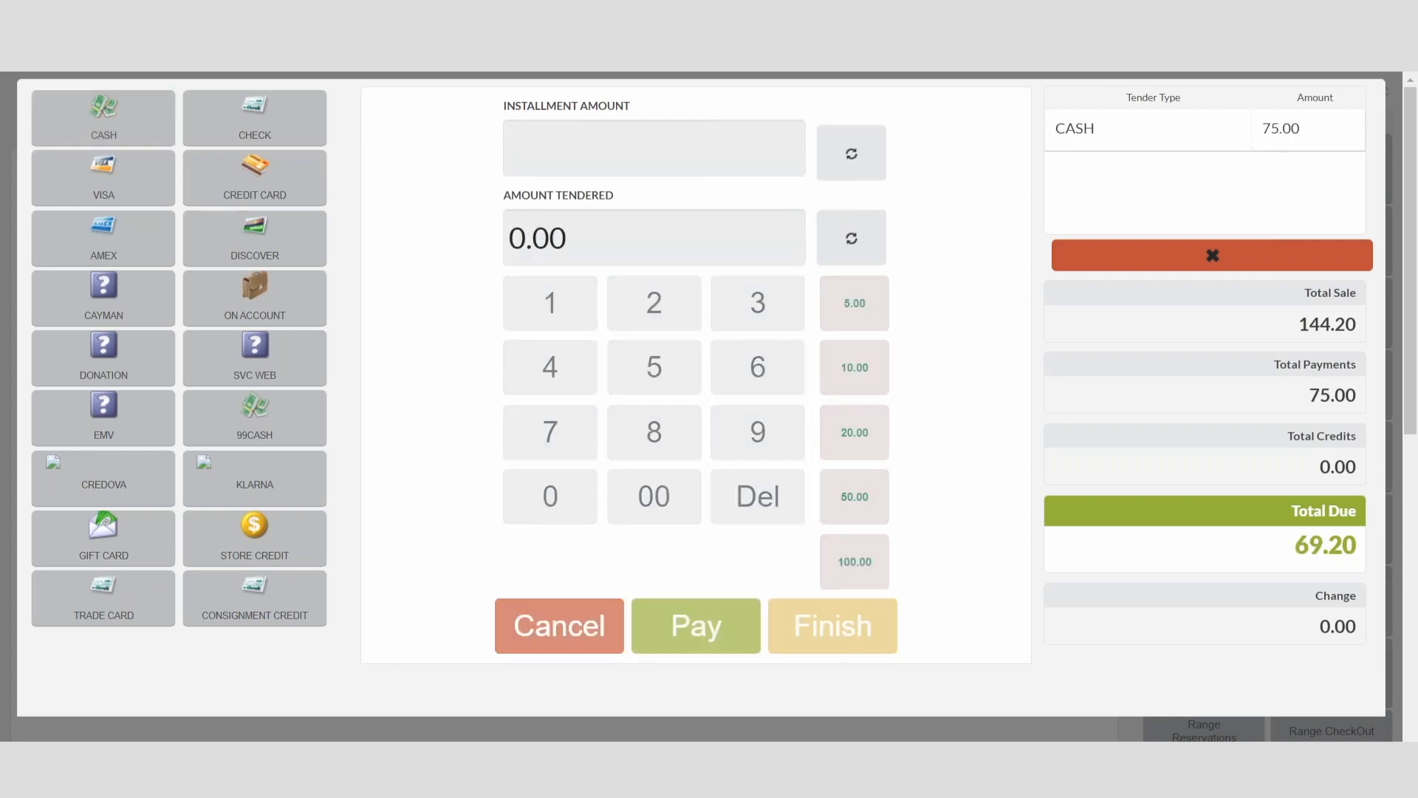
# Step: Load the customer on a new receipt and recall their layaway through Layaway/SO Installment
pyautogui.write('23')
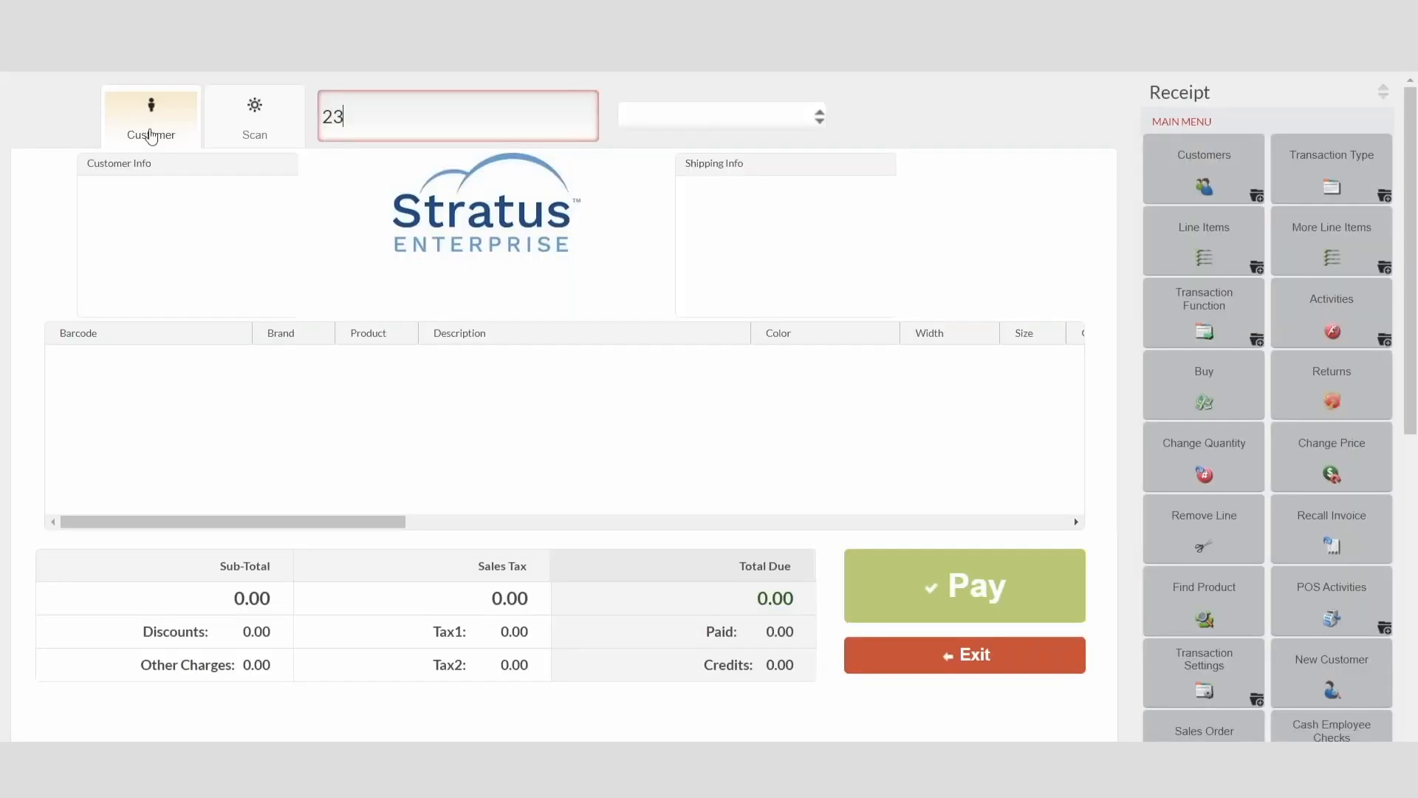
pyautogui.press('Return')
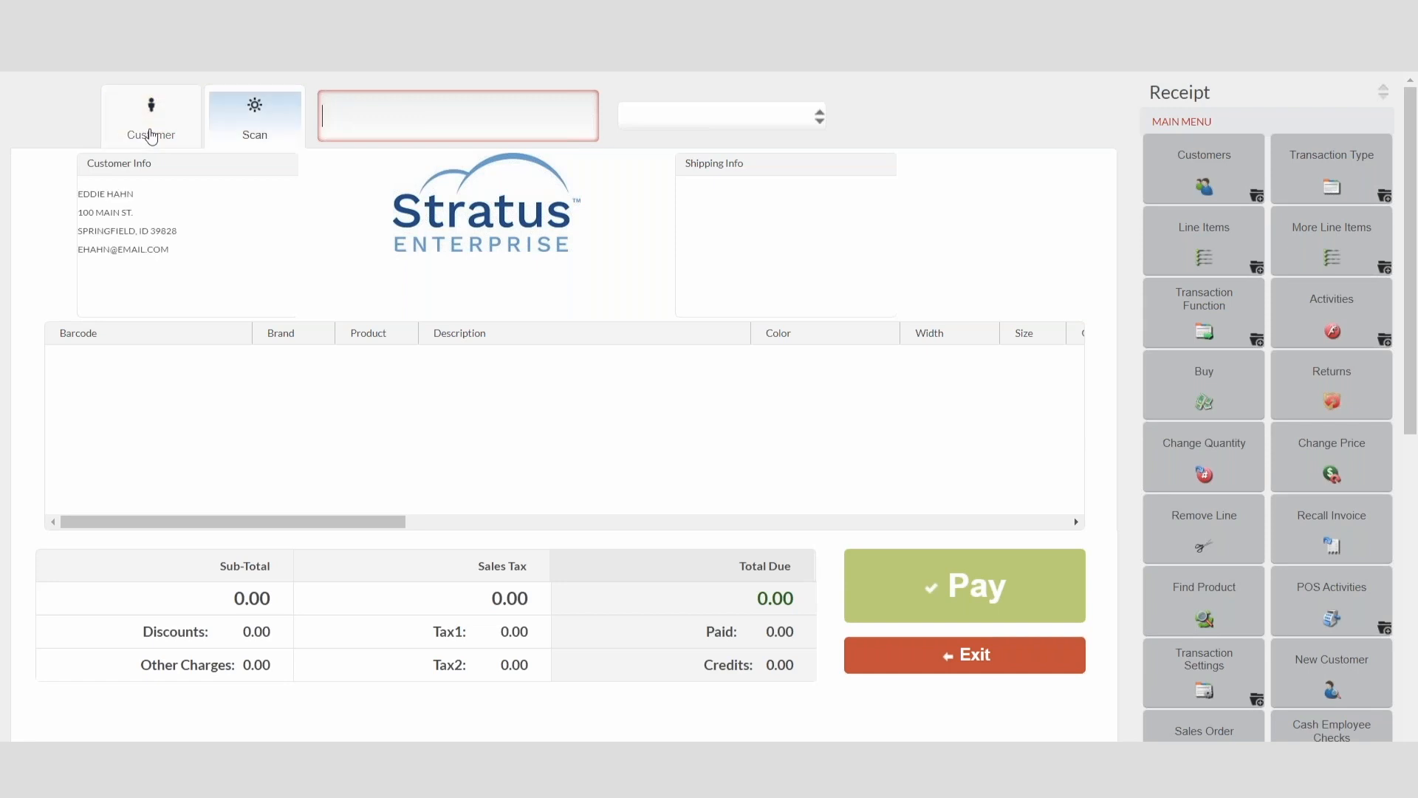
pyautogui.click(1329, 181)
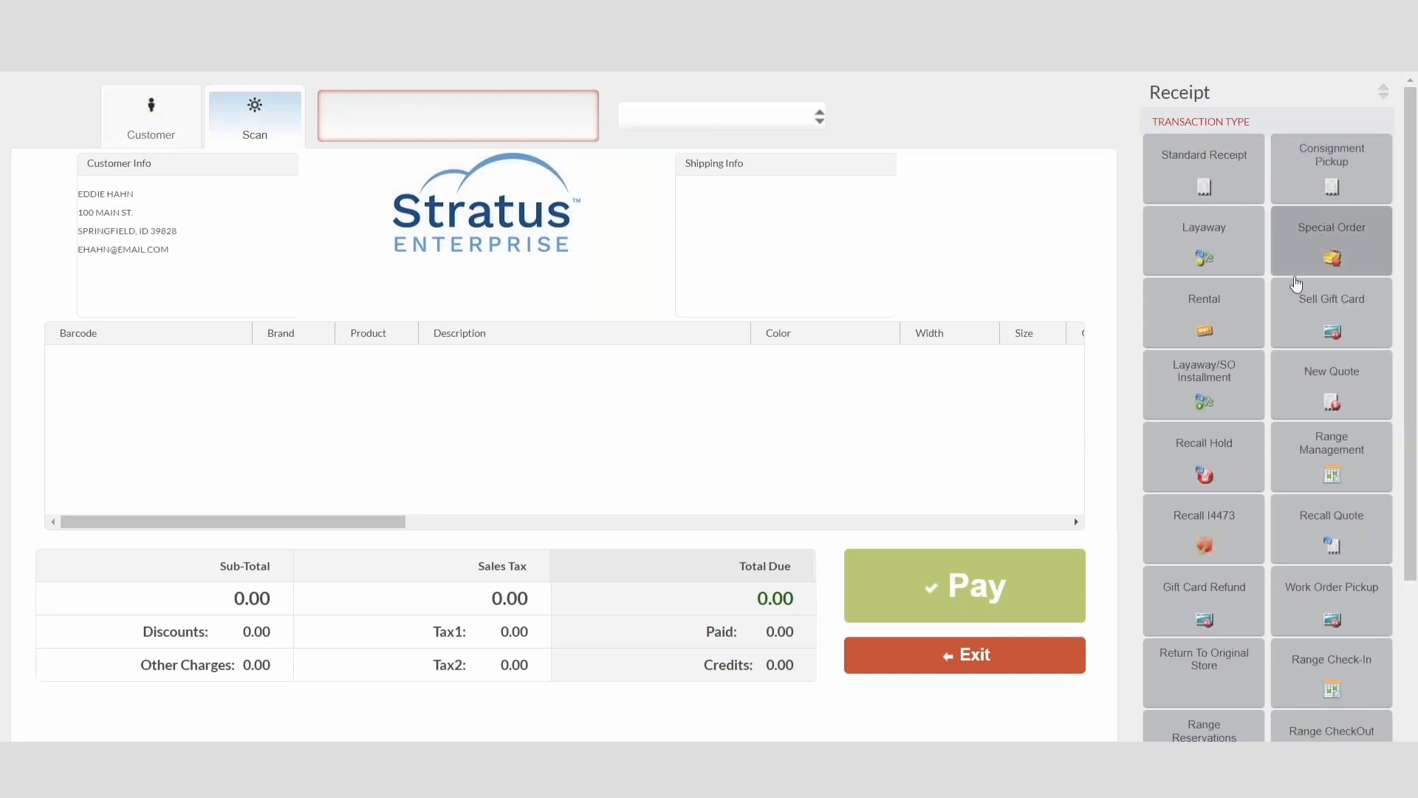
pyautogui.click(1220, 388)
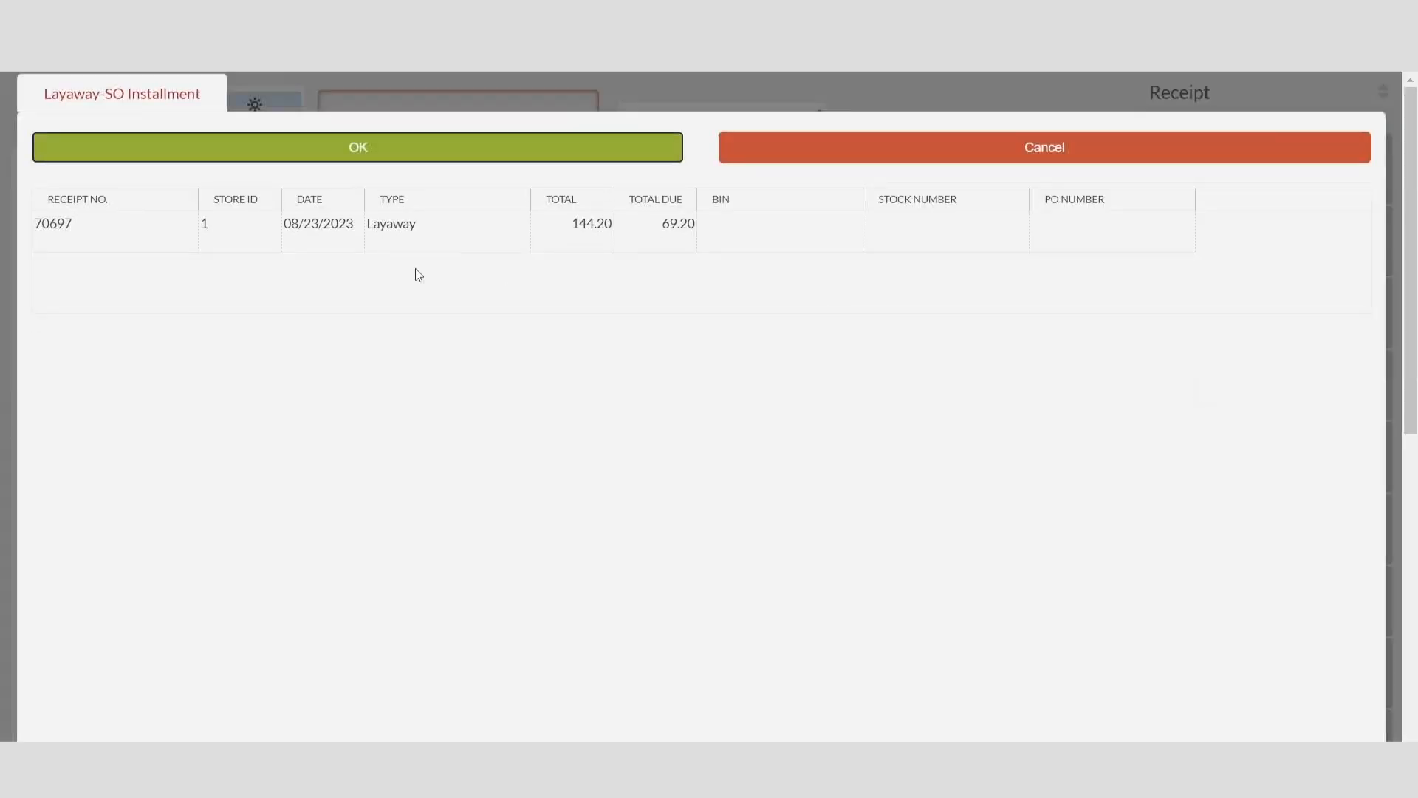
pyautogui.click(297, 229)
pyautogui.click(355, 149)
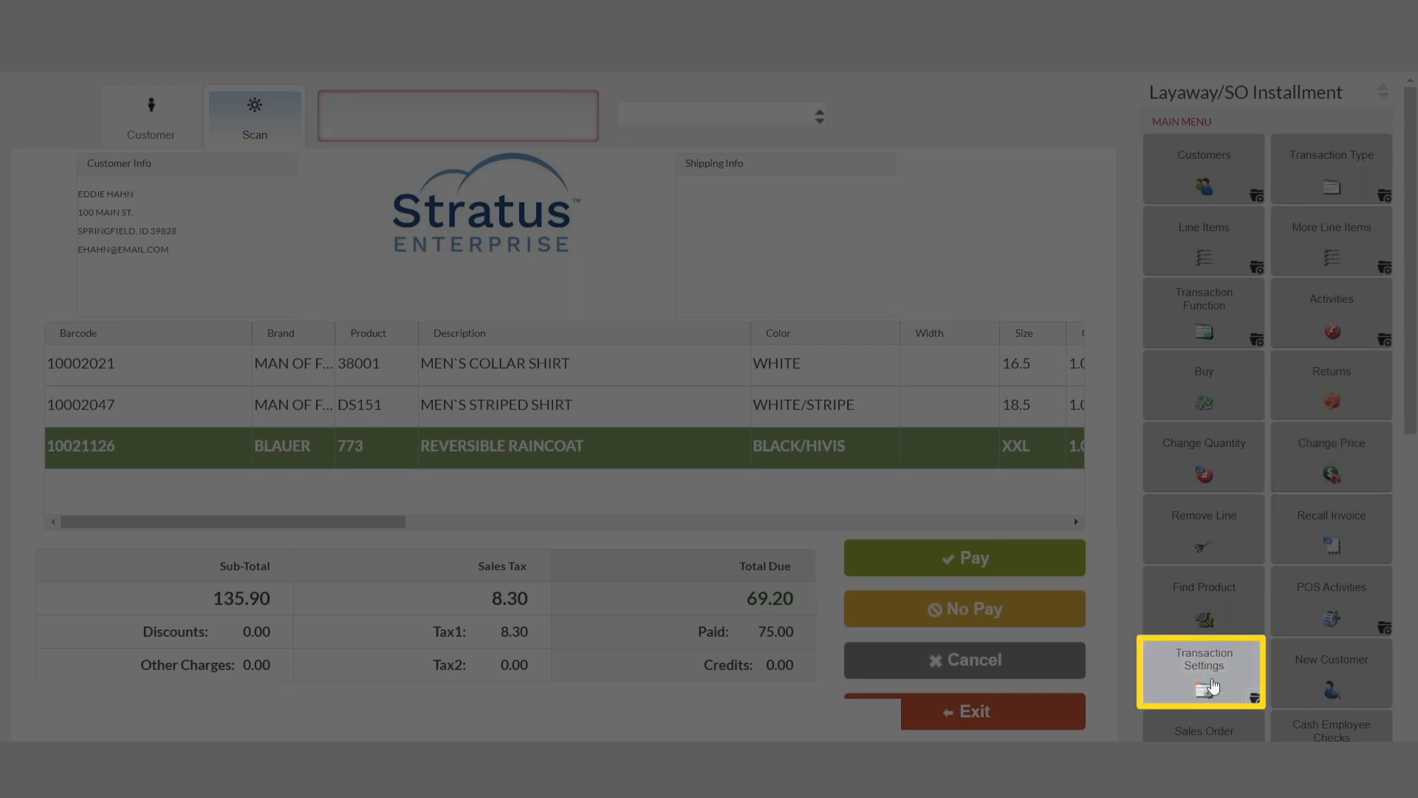
# Step: Try to apply a 5% off transaction discount with the reason EMPLOYEE to the recalled layaway
pyautogui.click(1213, 686)
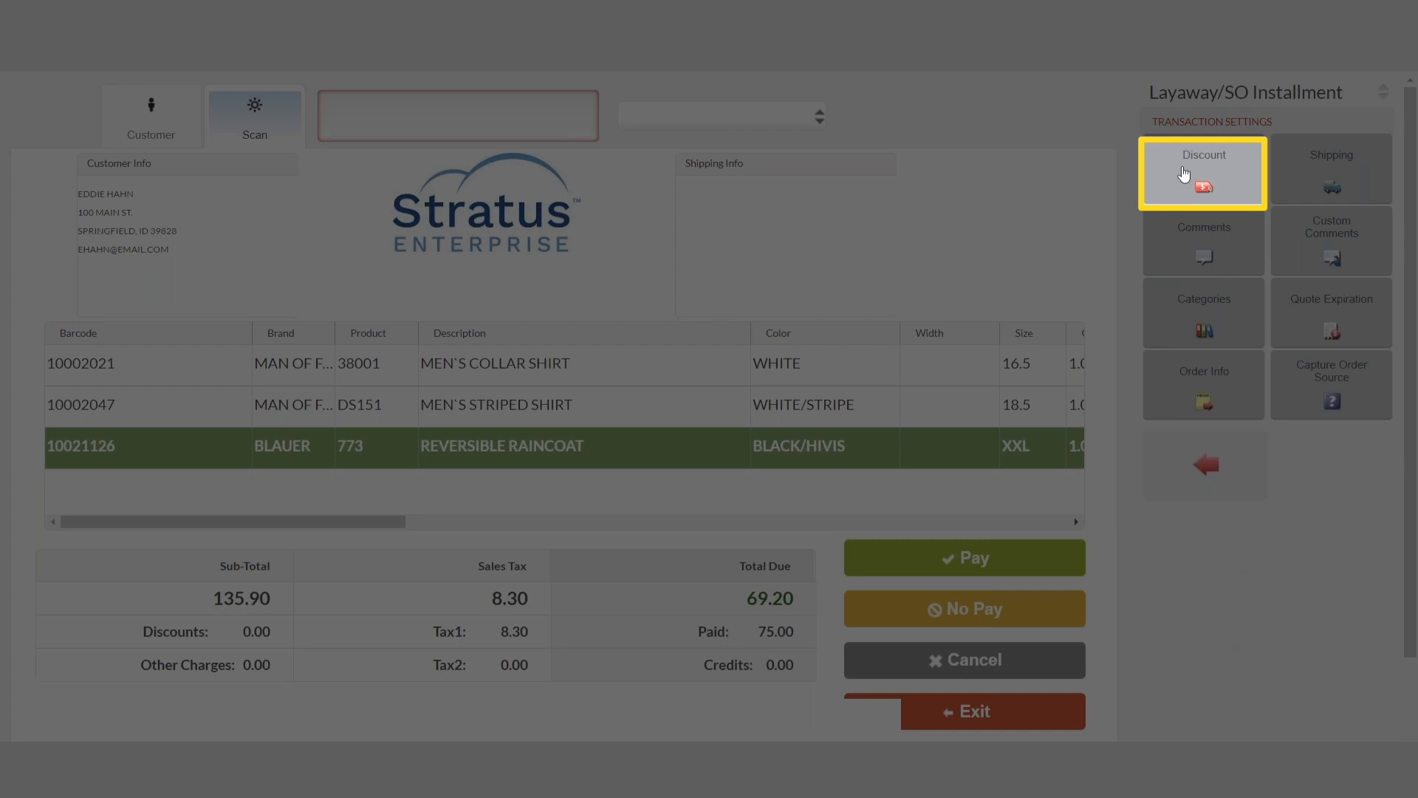
pyautogui.click(1184, 174)
pyautogui.click(475, 285)
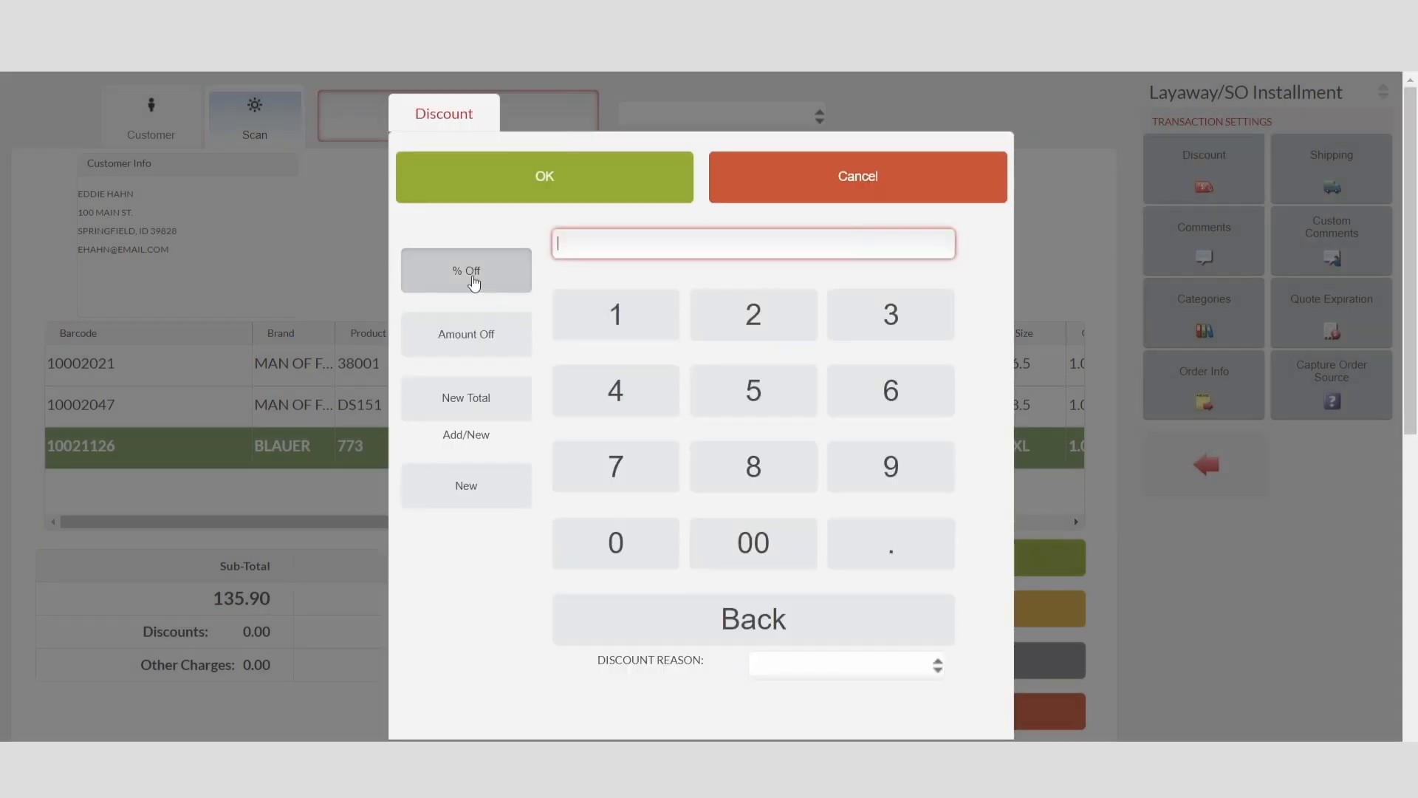
pyautogui.click(750, 391)
pyautogui.click(769, 560)
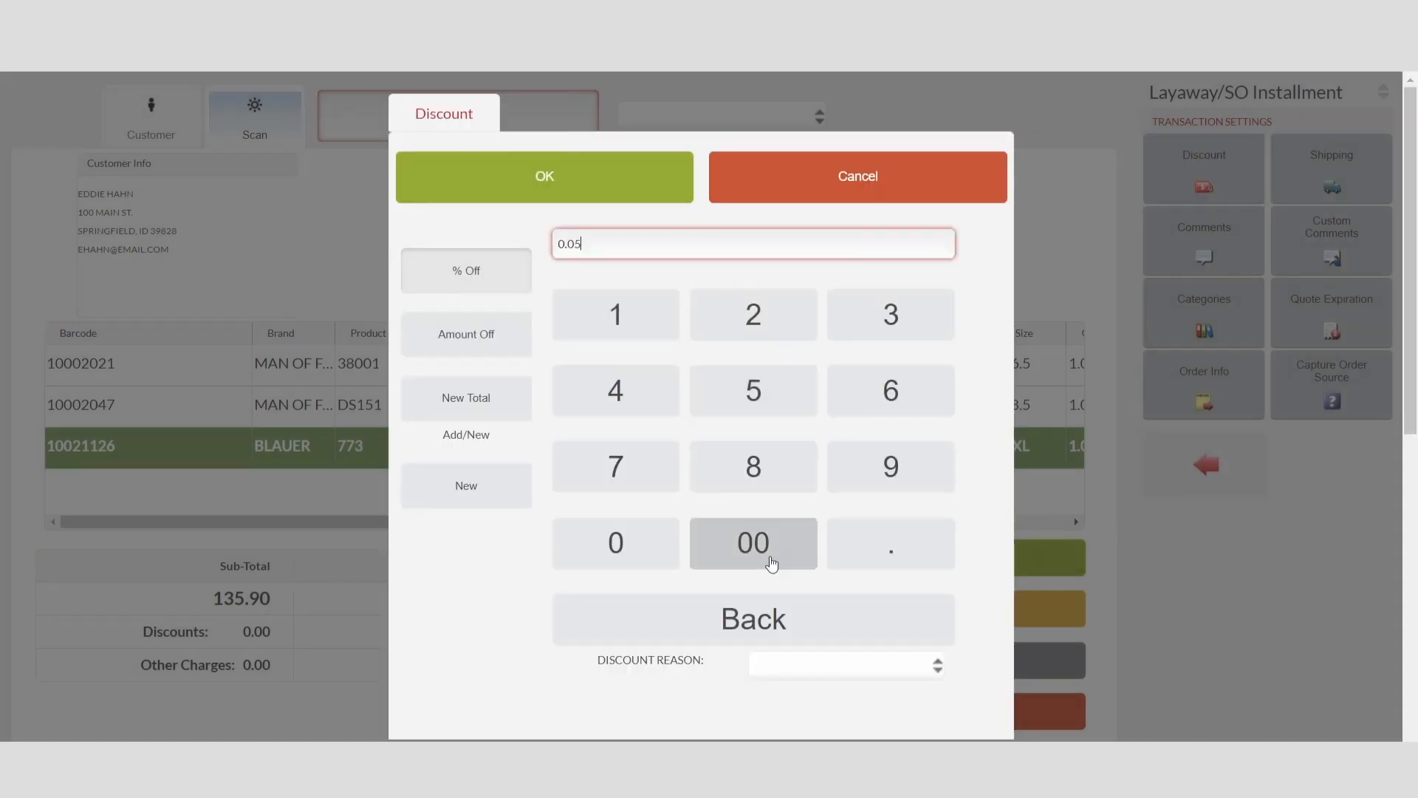
pyautogui.click(846, 665)
pyautogui.click(850, 715)
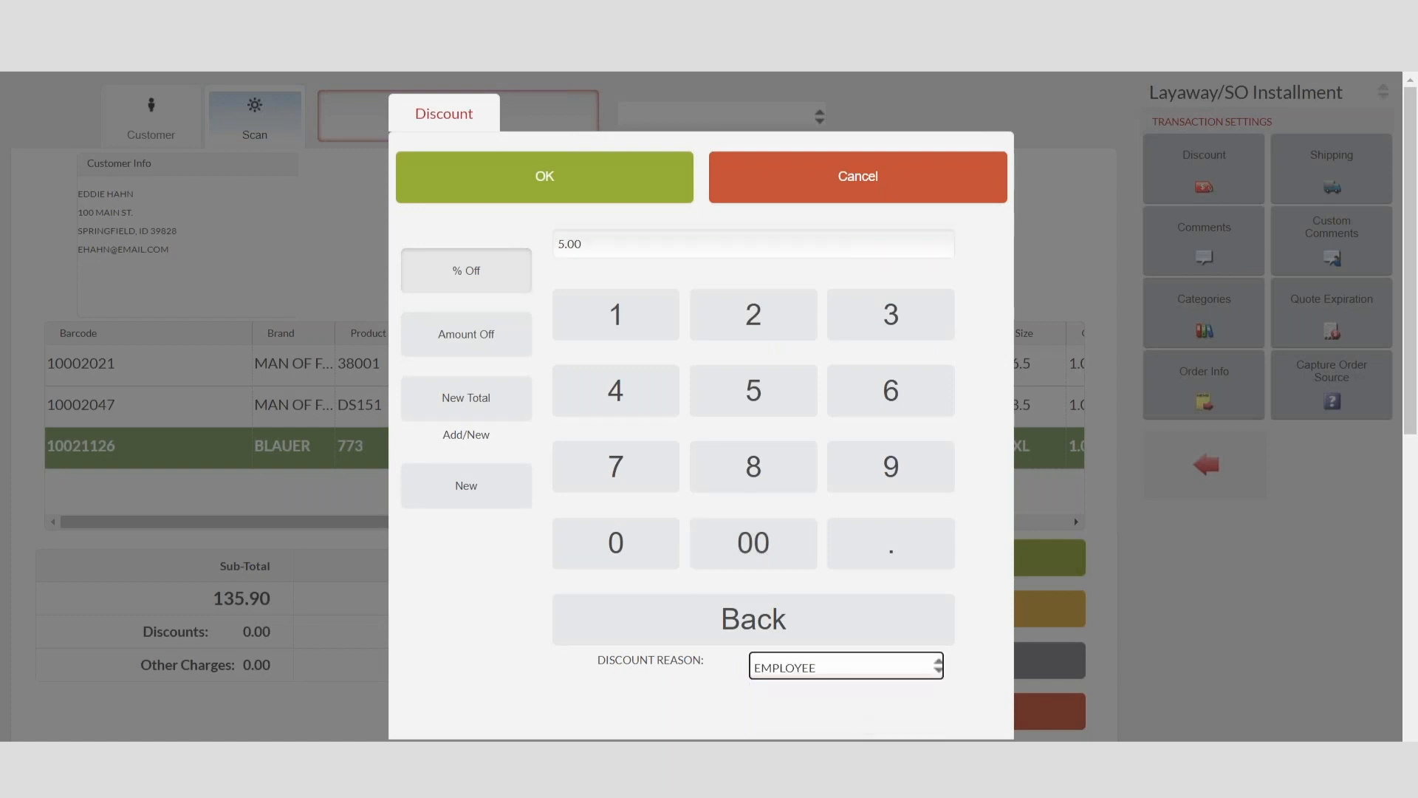
pyautogui.click(544, 175)
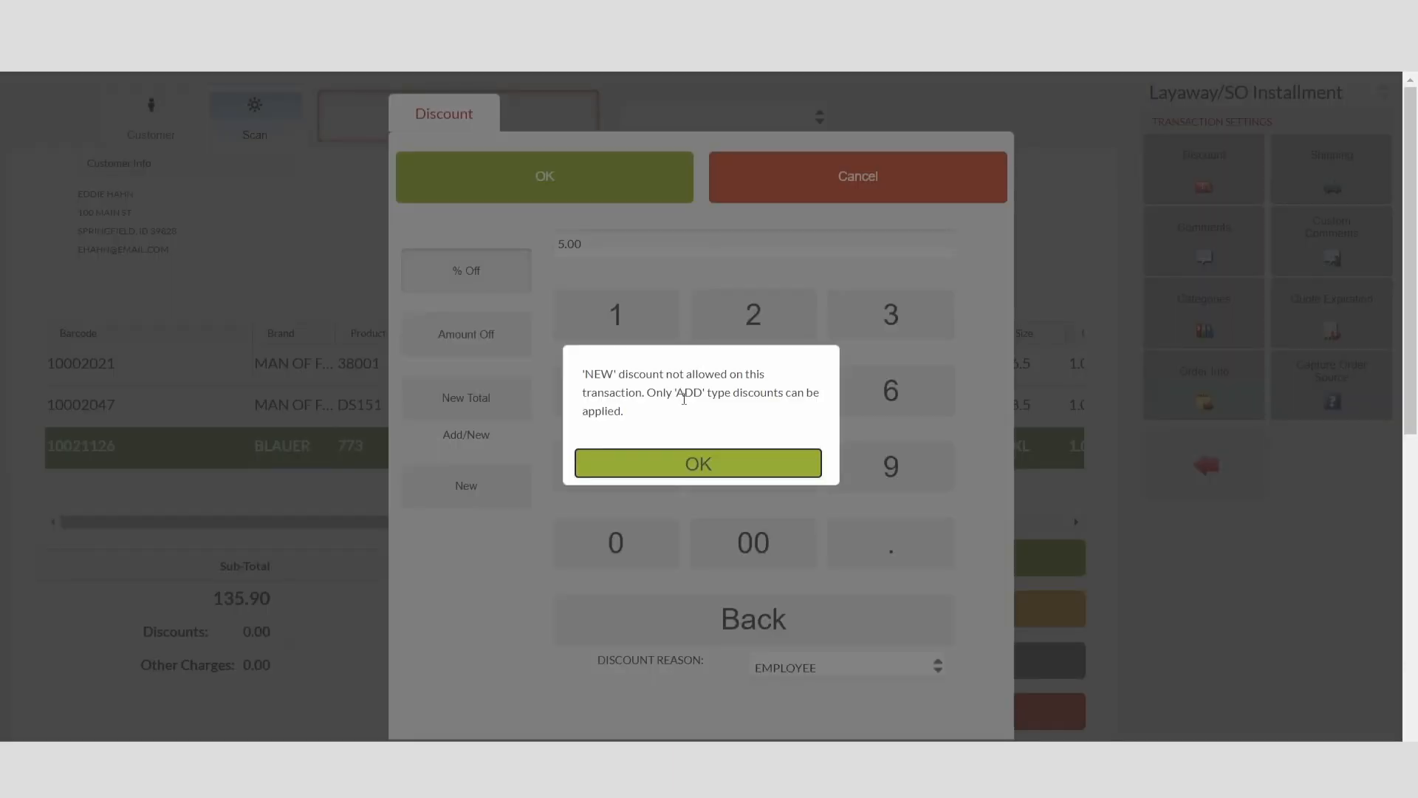
# Step: Switch the discount type to Add, apply it to the layaway and save the transaction without a payment
pyautogui.click(696, 465)
pyautogui.click(466, 487)
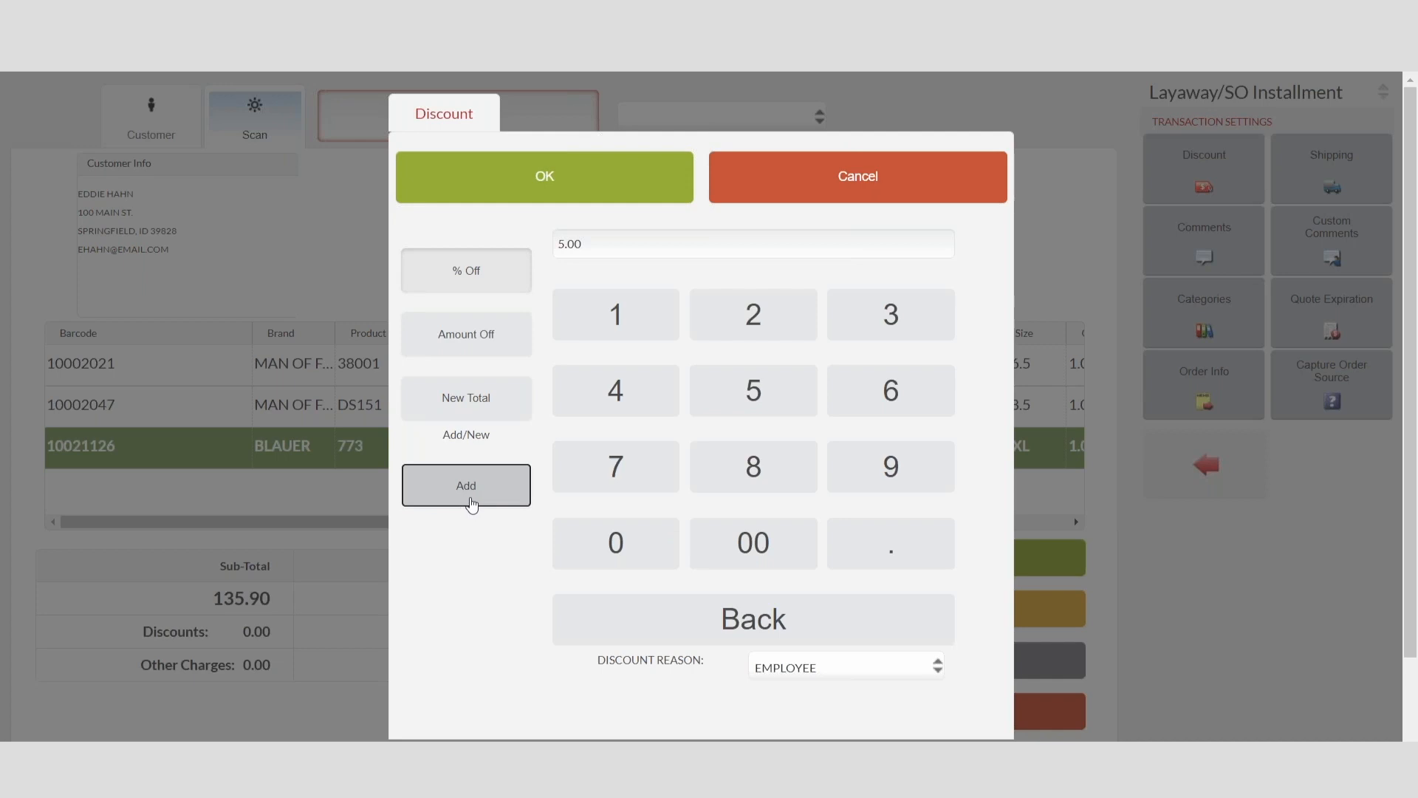
pyautogui.click(547, 185)
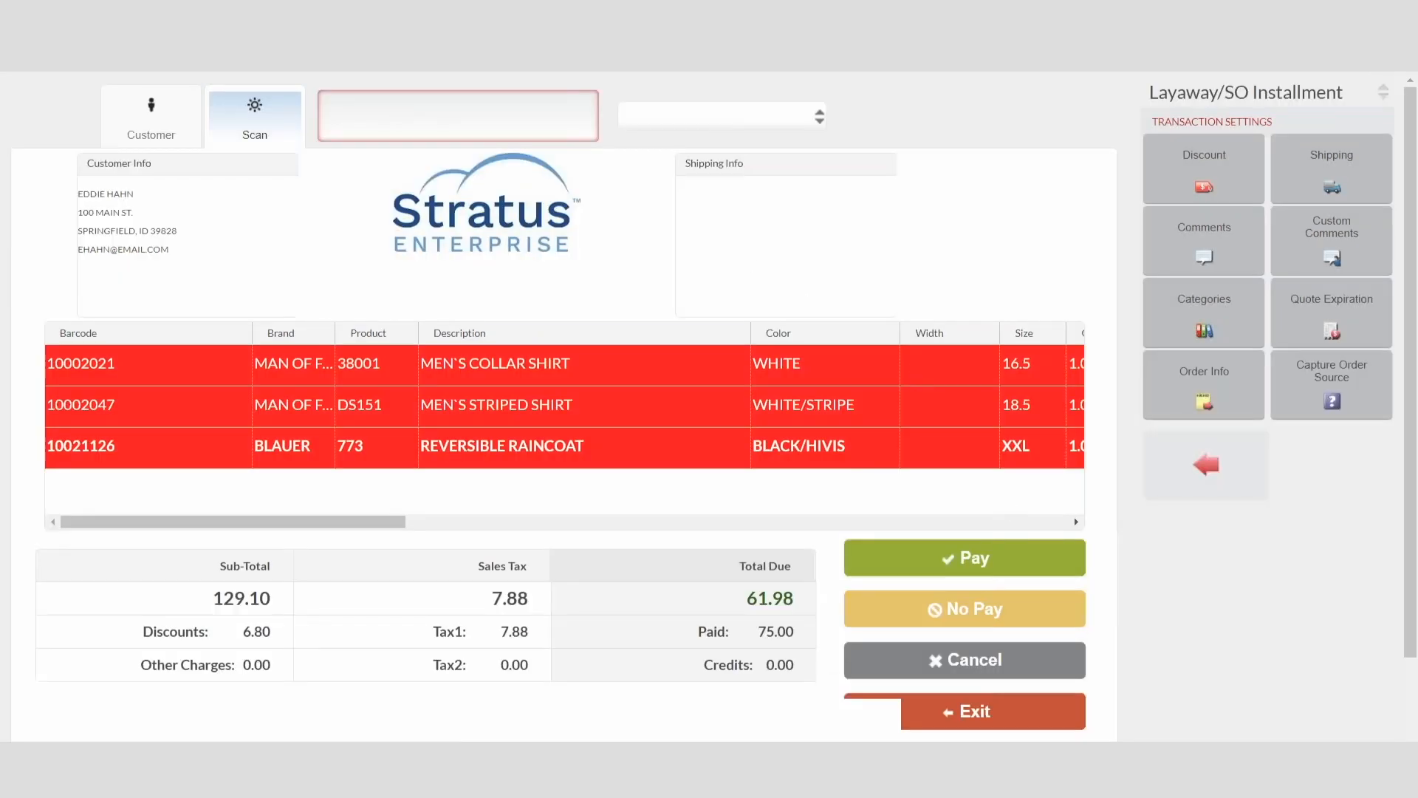
pyautogui.click(963, 617)
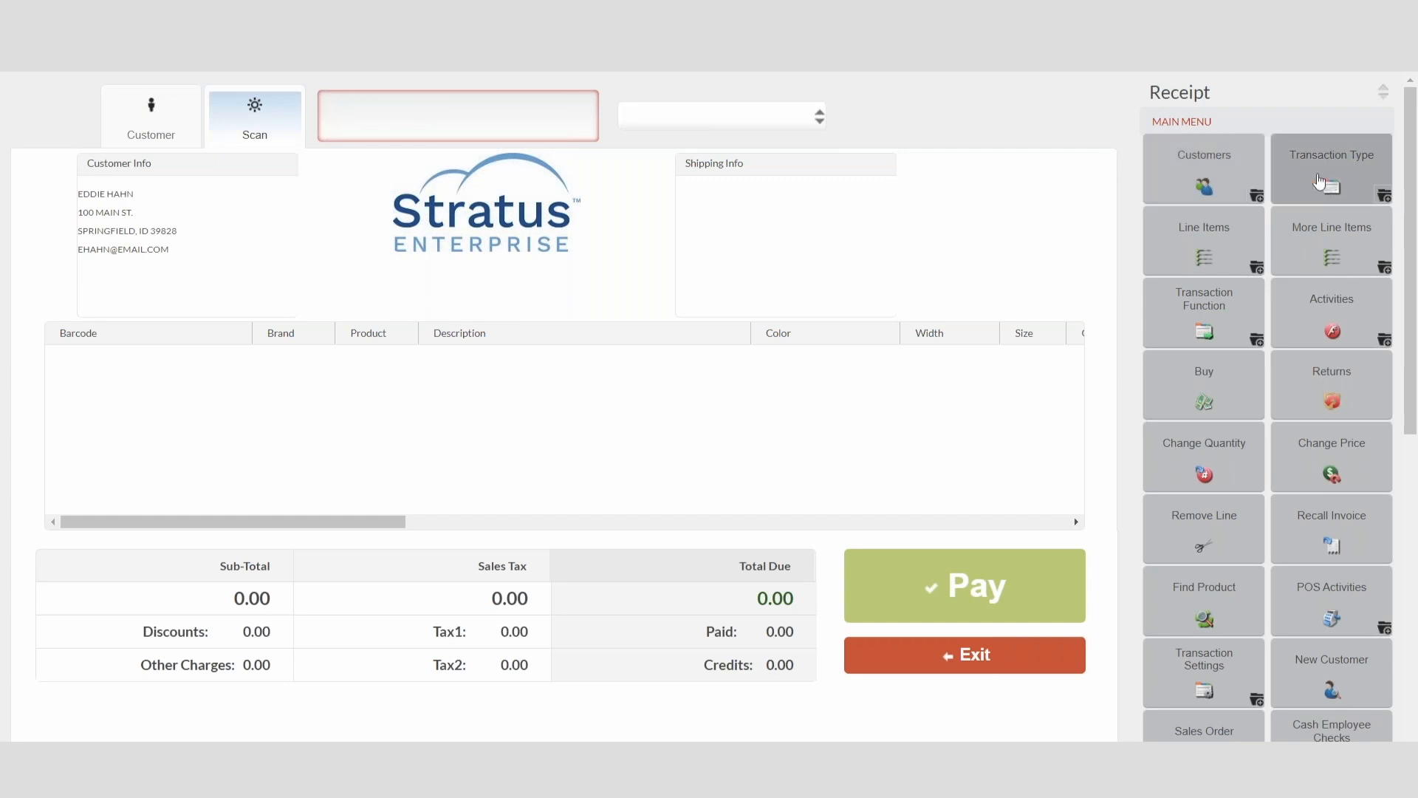
# Step: Reopen the customer's discounted layaway through Layaway/SO Installment
pyautogui.click(1332, 169)
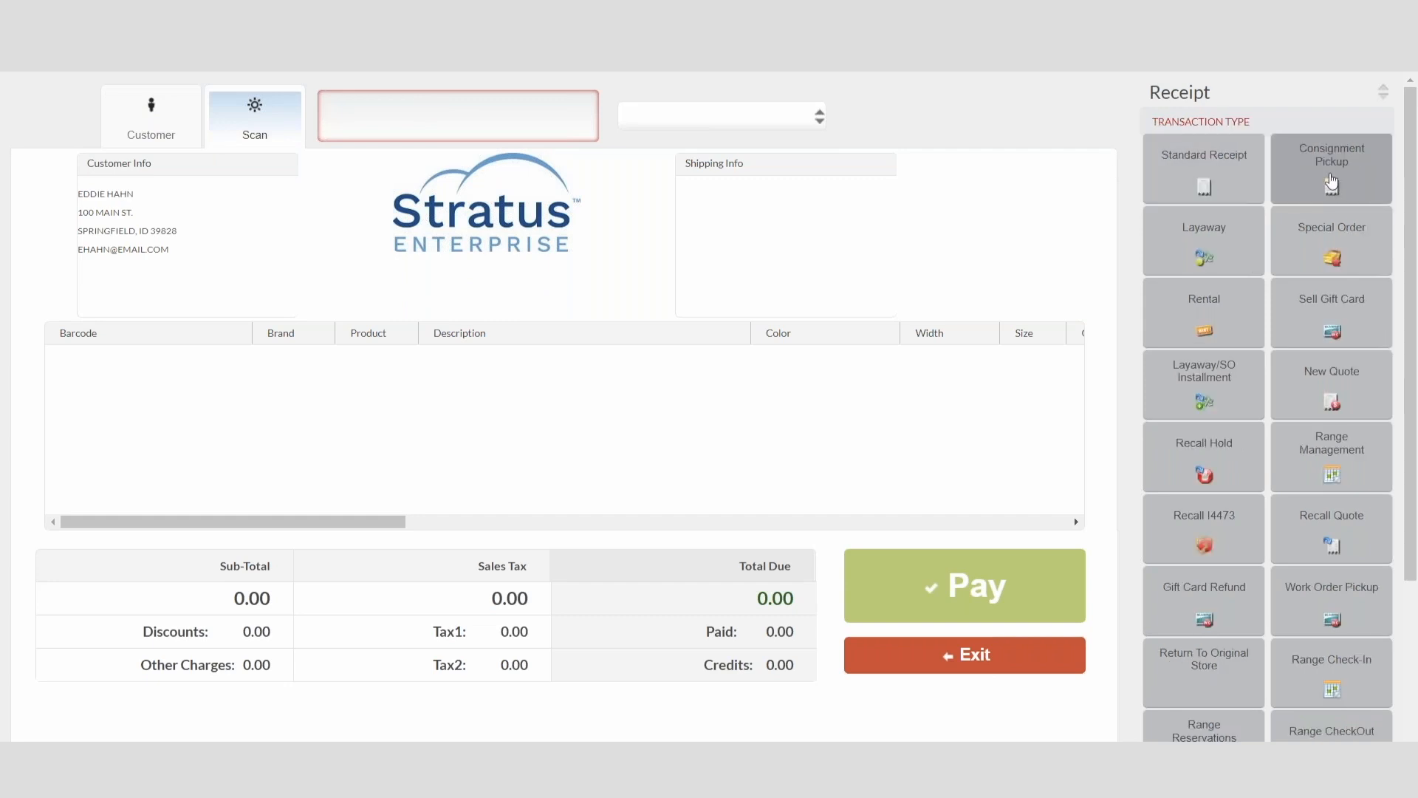
pyautogui.click(1241, 380)
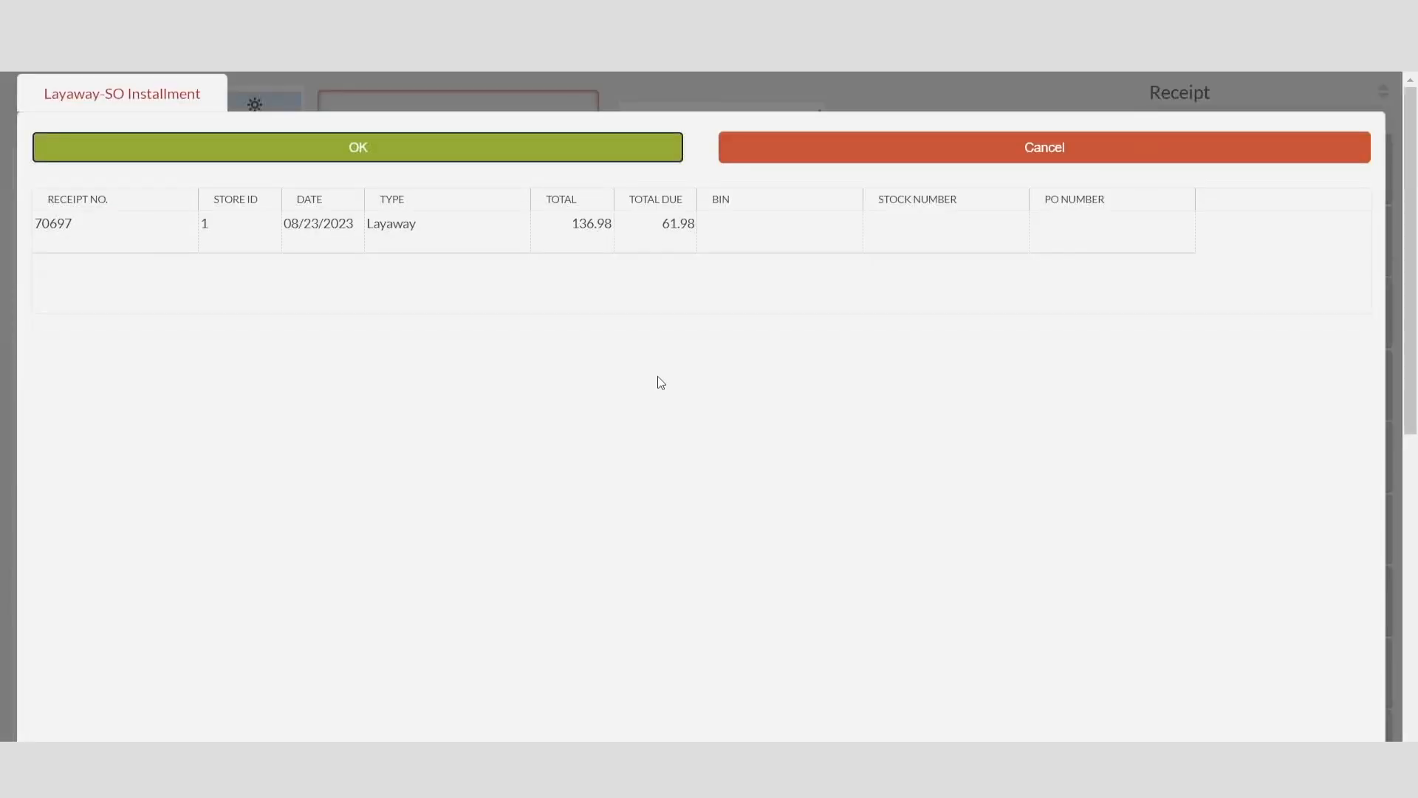
pyautogui.click(200, 244)
pyautogui.click(279, 150)
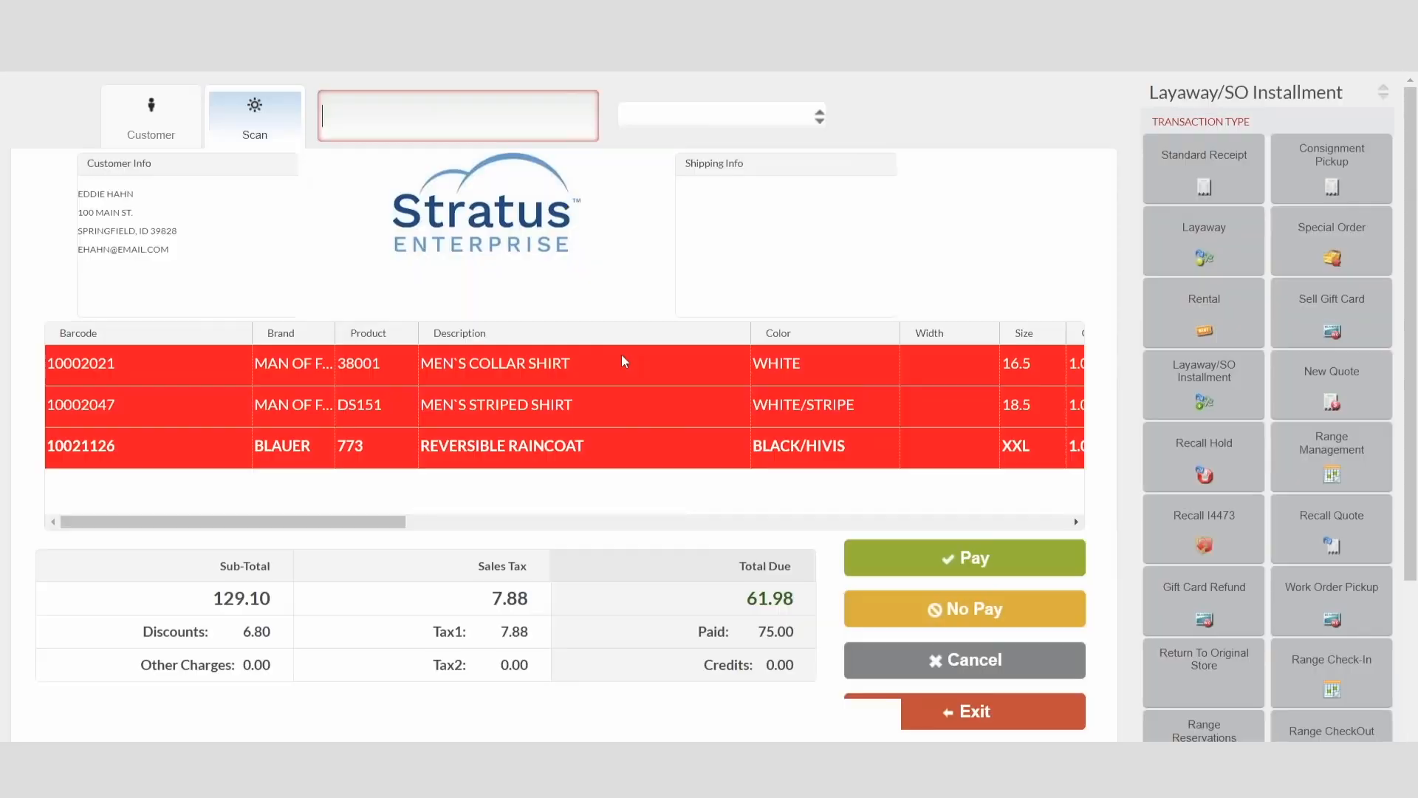
# Step: Apply an additional 10% off with a discount reason to the Men's Collar Shirt through Change Price
pyautogui.click(604, 361)
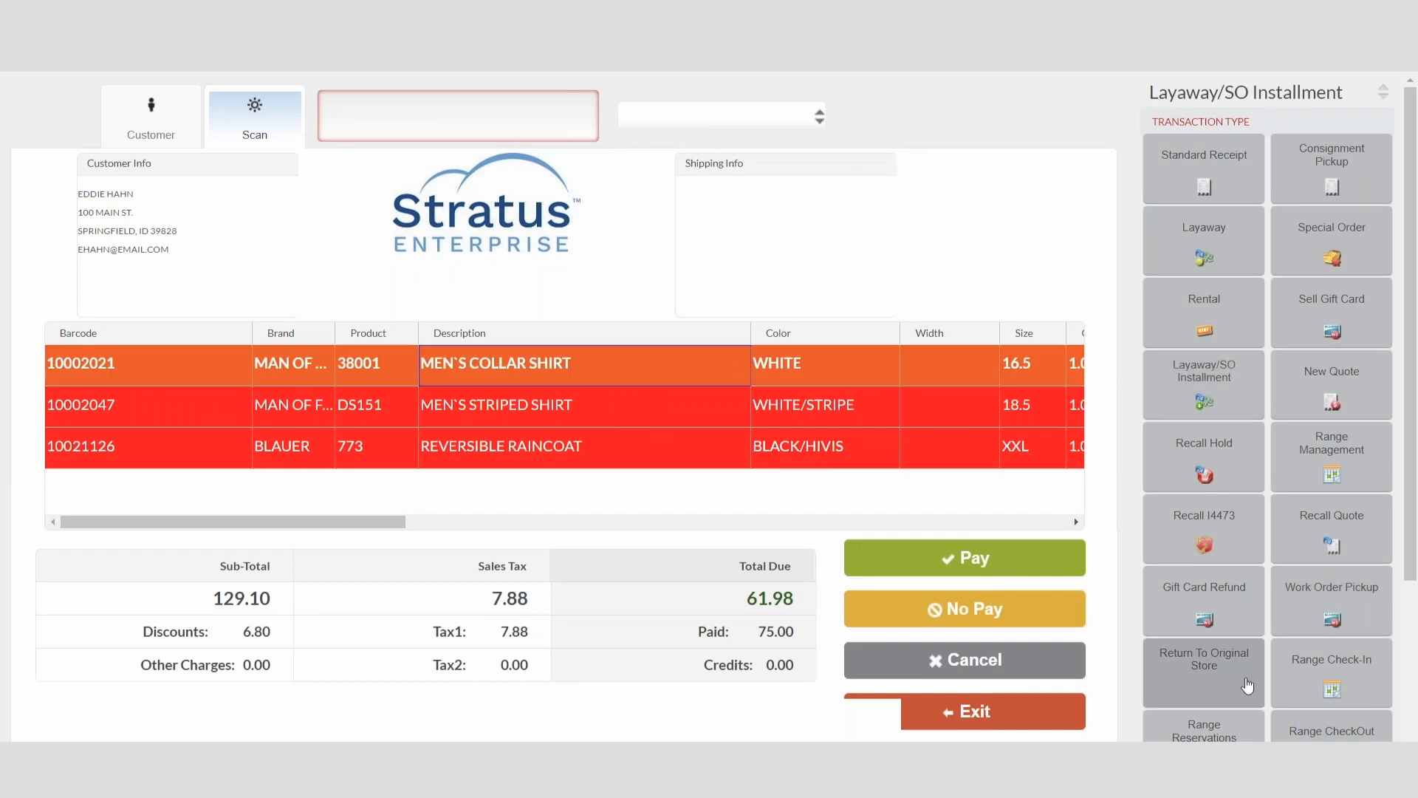
pyautogui.scroll(-5, 1215, 693)
pyautogui.scroll(5, 1215, 692)
pyautogui.click(1331, 454)
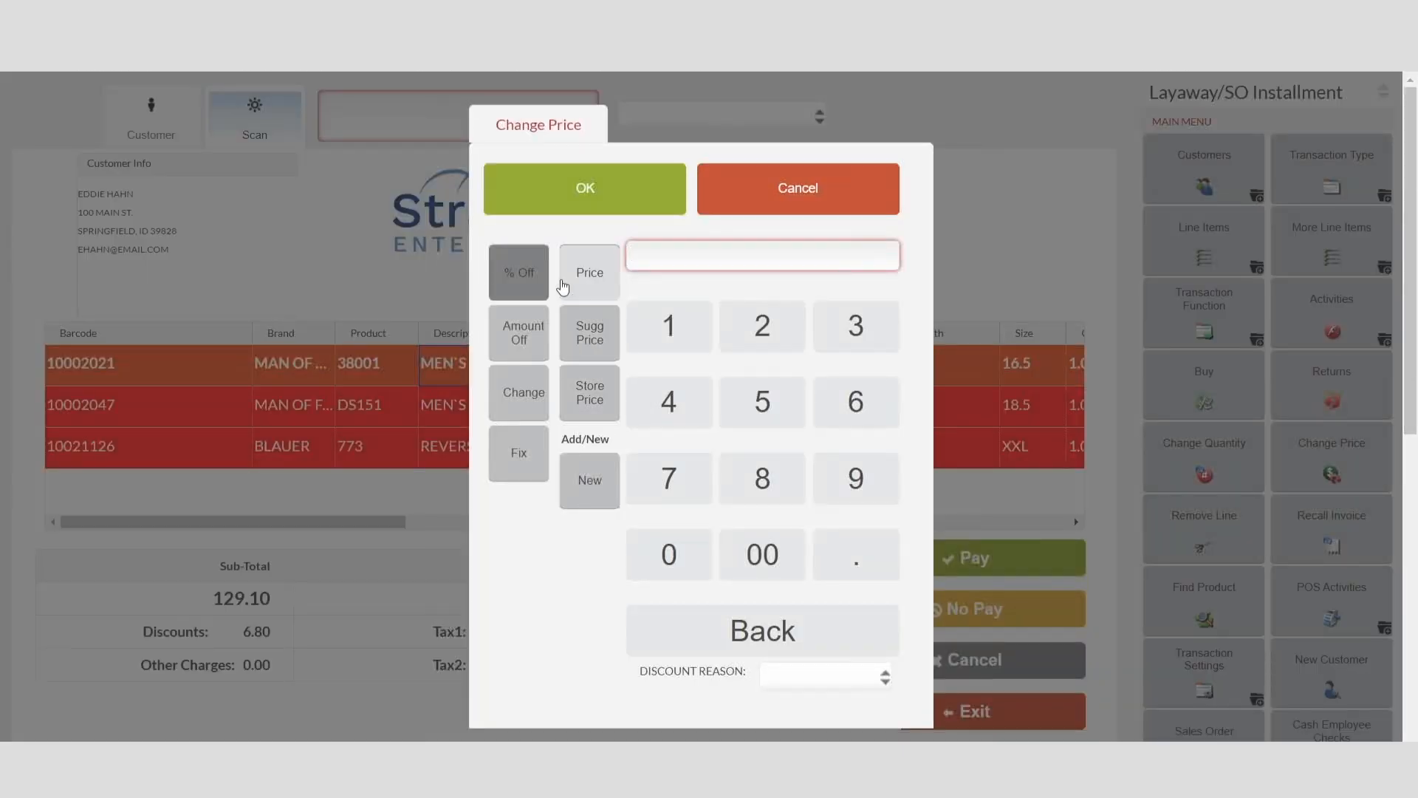
pyautogui.click(598, 500)
pyautogui.click(658, 321)
pyautogui.click(665, 547)
pyautogui.click(839, 675)
pyautogui.click(820, 729)
pyautogui.click(586, 191)
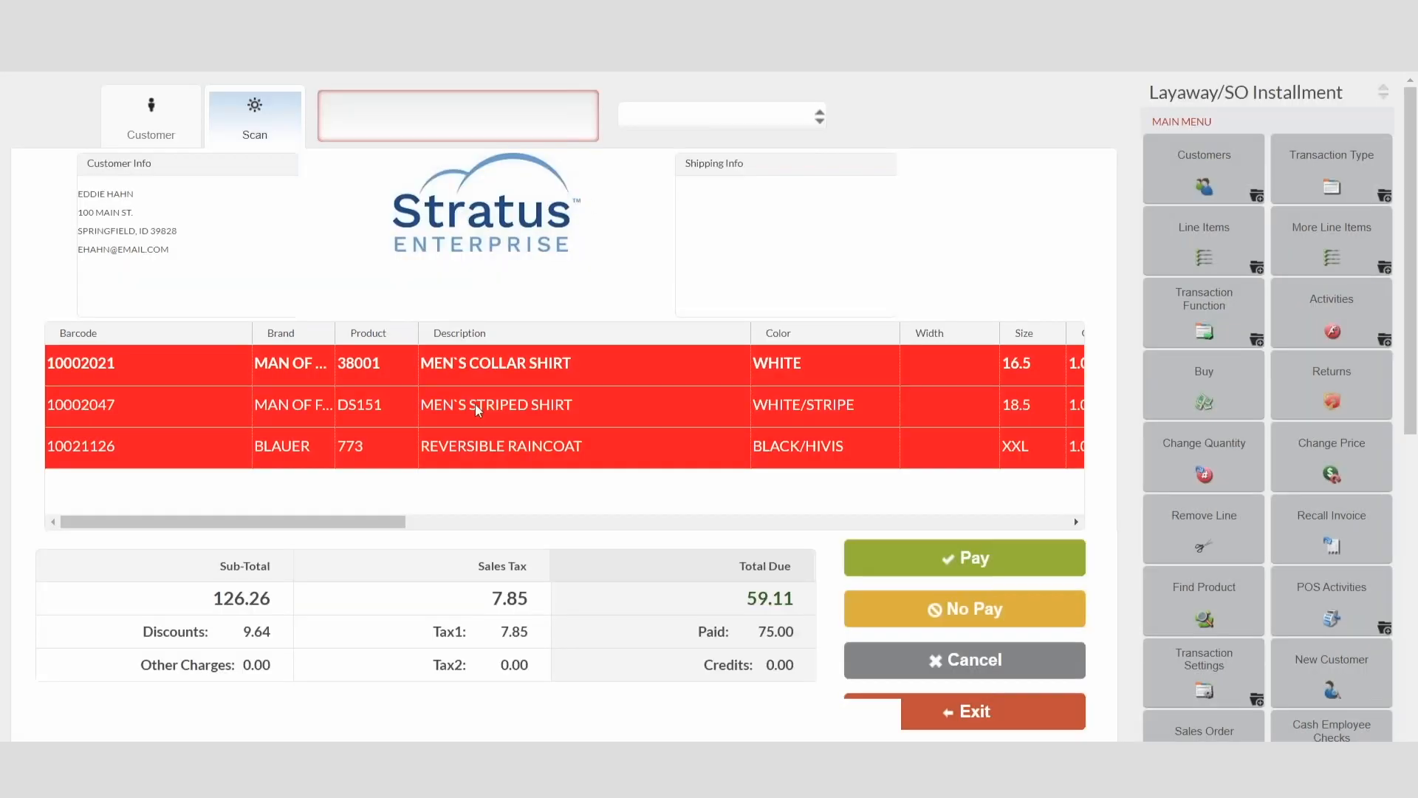
pyautogui.moveTo(393, 529); pyautogui.dragTo(461, 529)
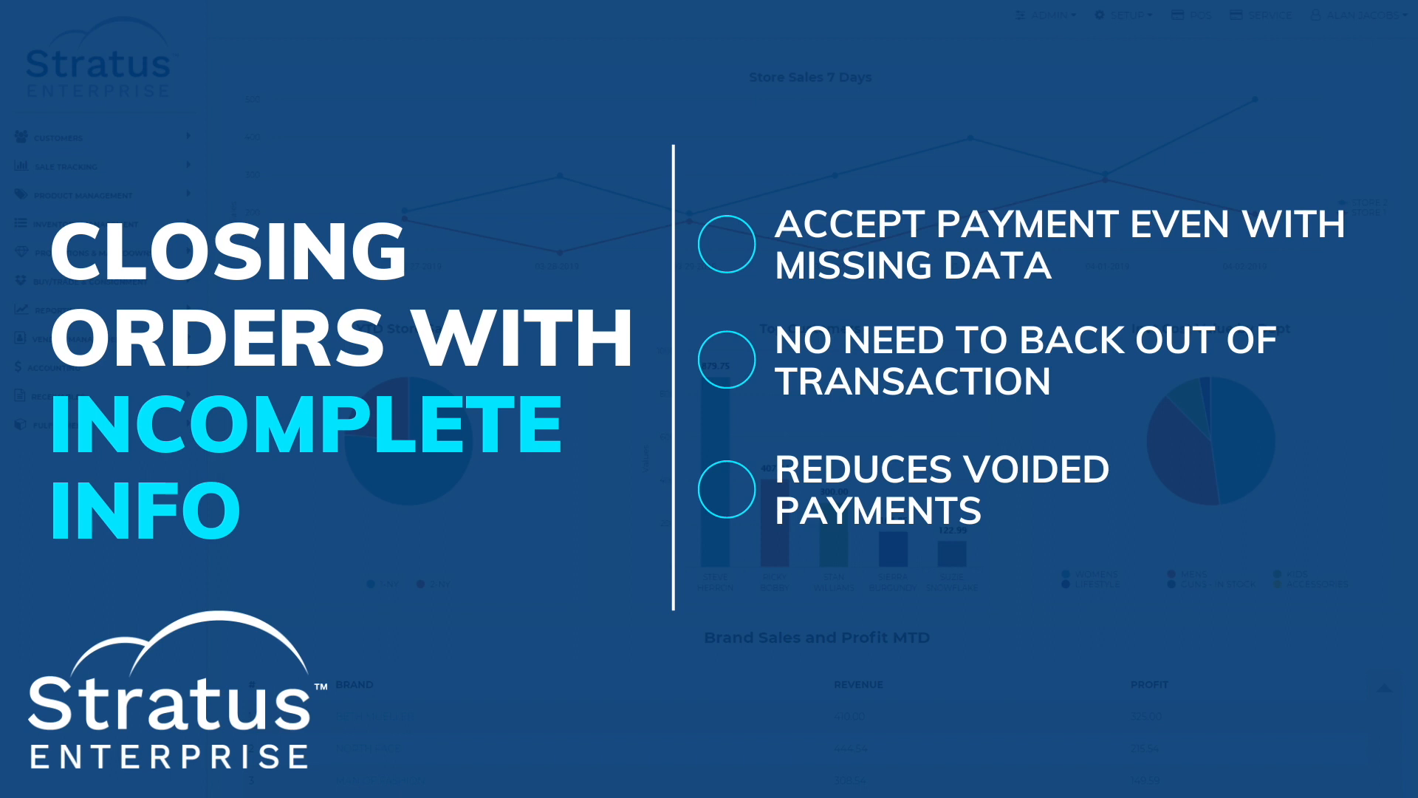
# Step: Look up product 10110 on the customer's receipt and choose a serial number for it
pyautogui.write('101')
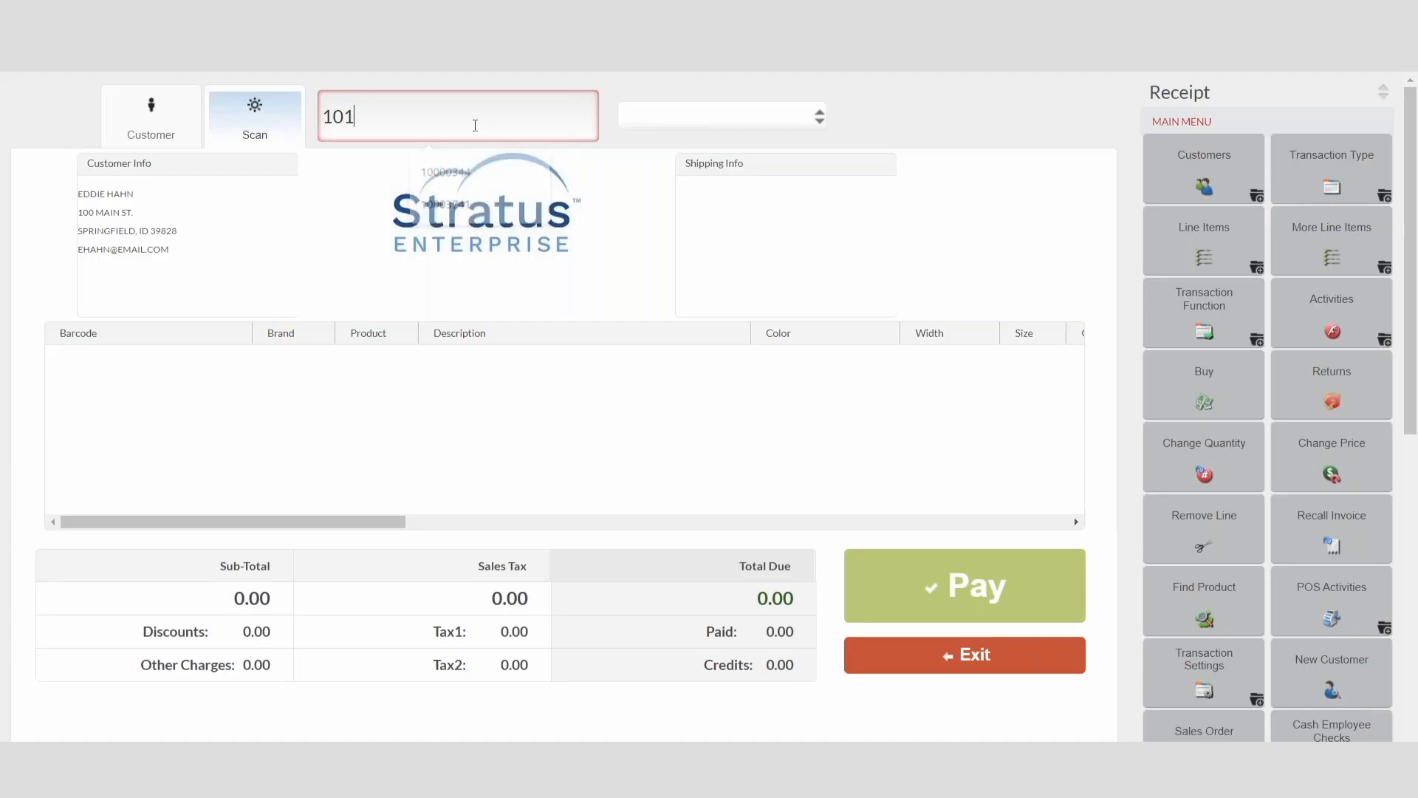
pyautogui.press('Return')
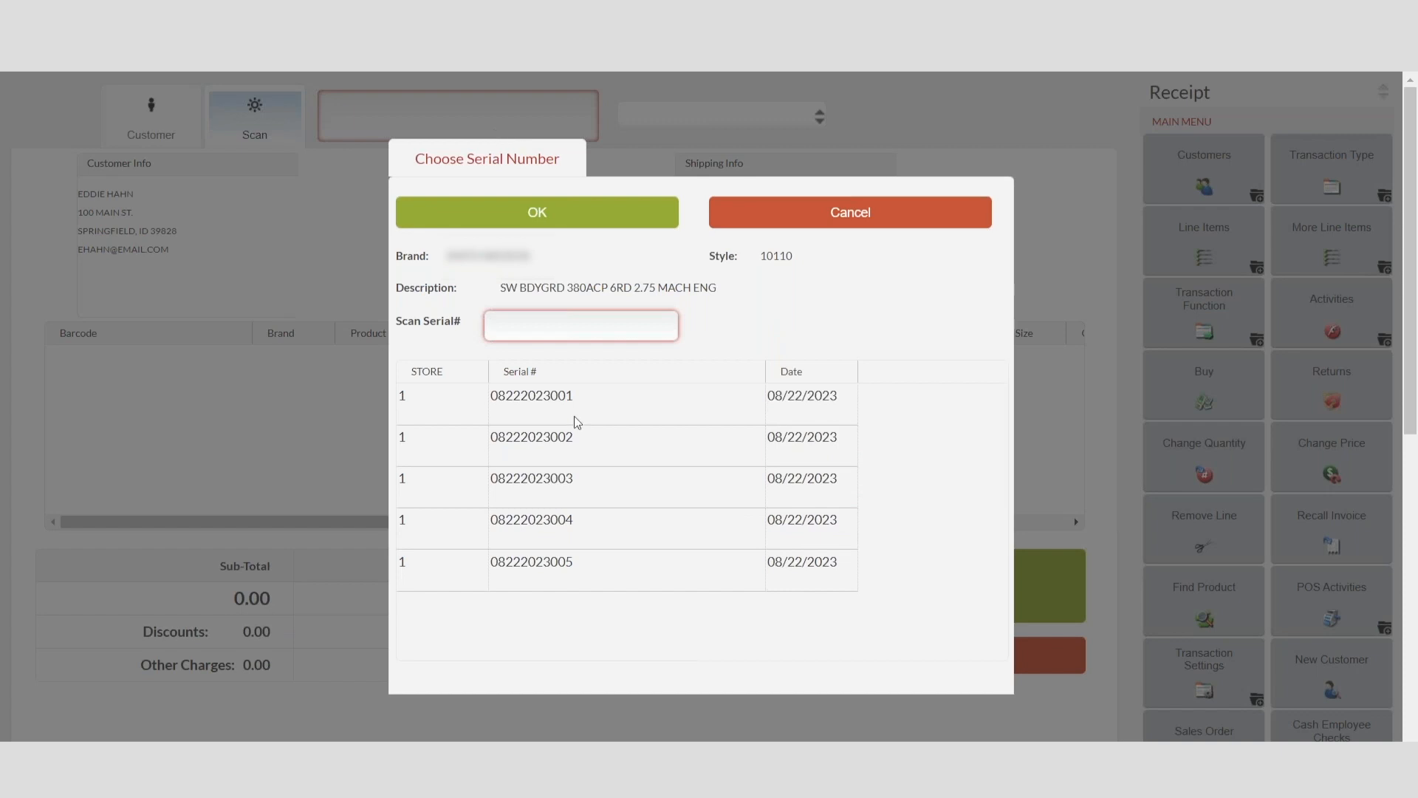
pyautogui.click(551, 575)
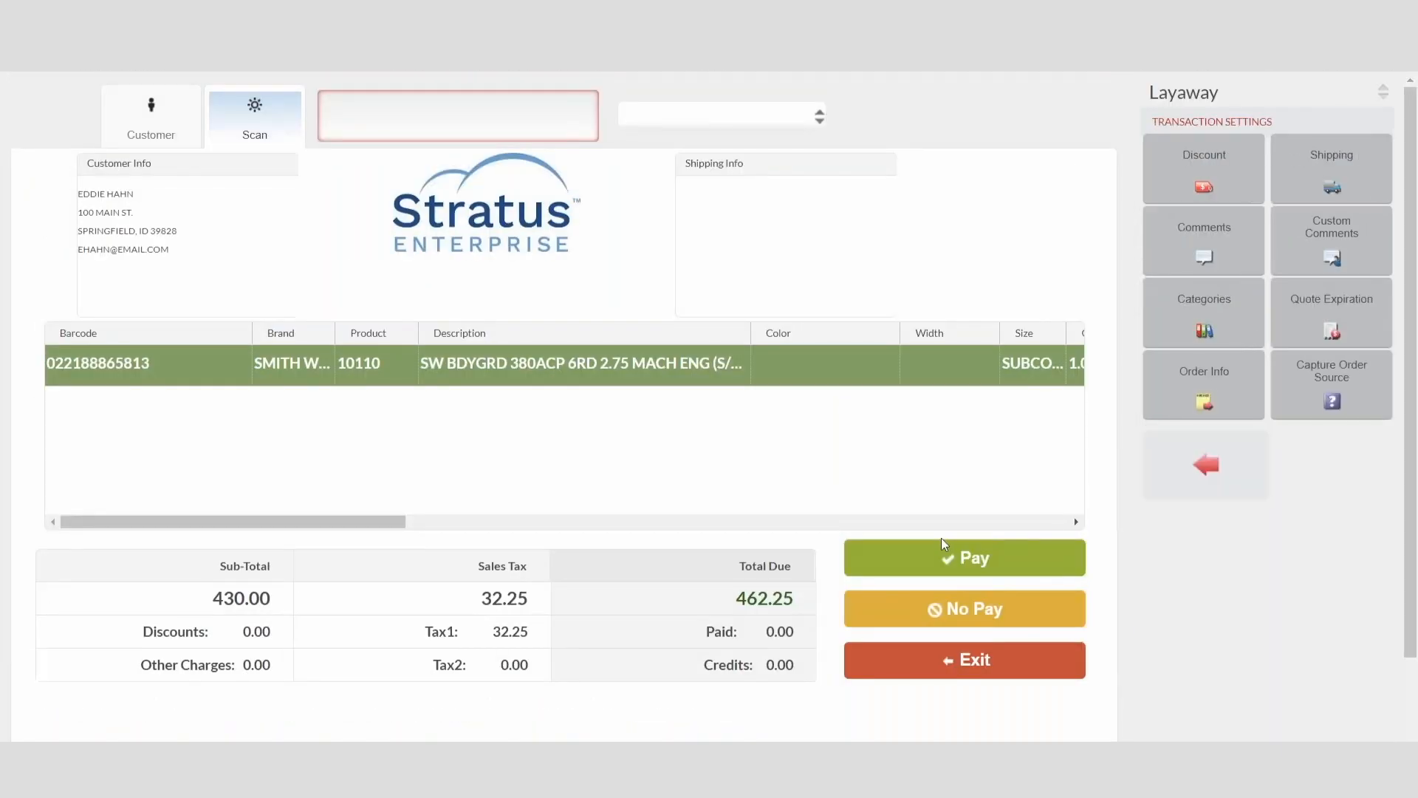
# Step: Take a 300.00 cash payment on the firearm layaway and finish the transaction
pyautogui.click(946, 567)
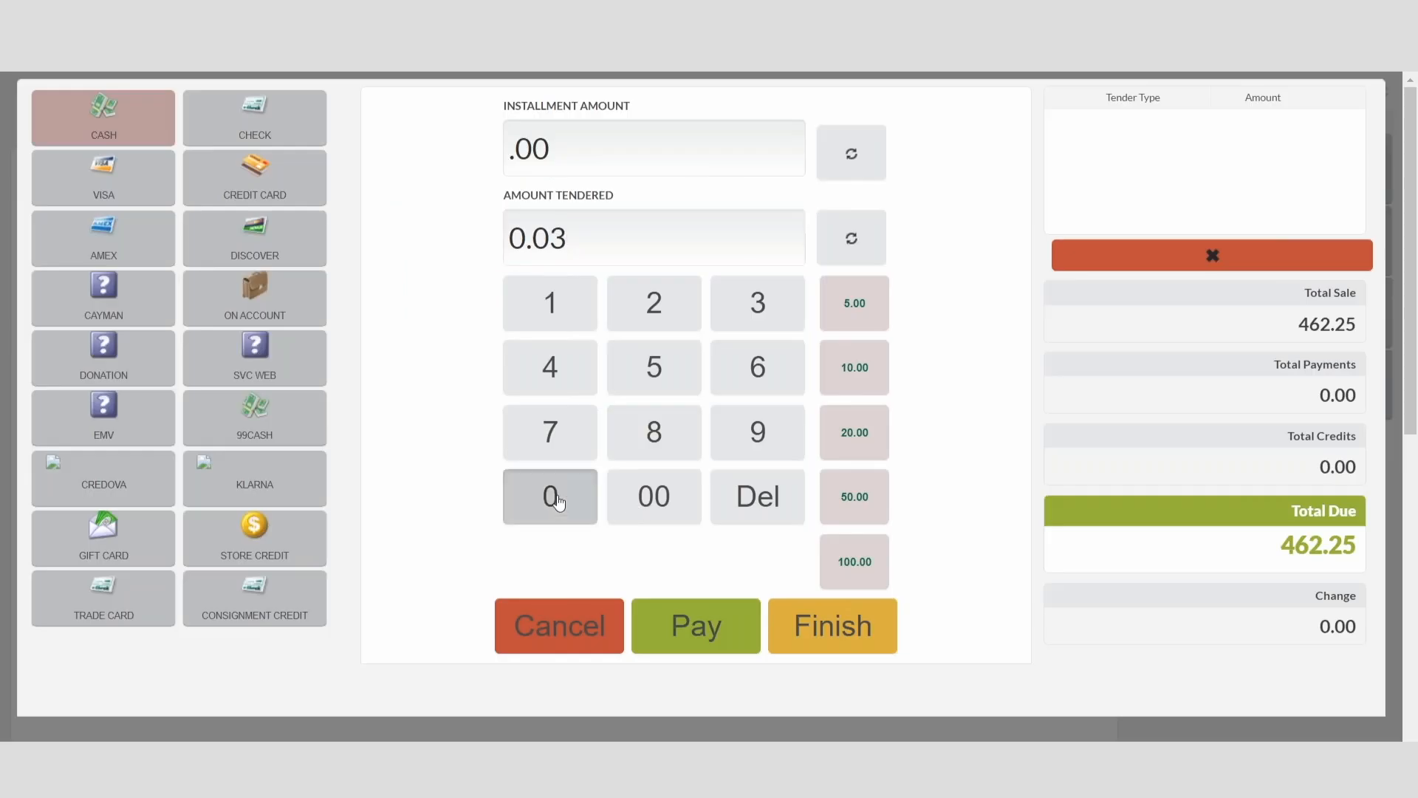
pyautogui.doubleClick(560, 500)
pyautogui.click(638, 508)
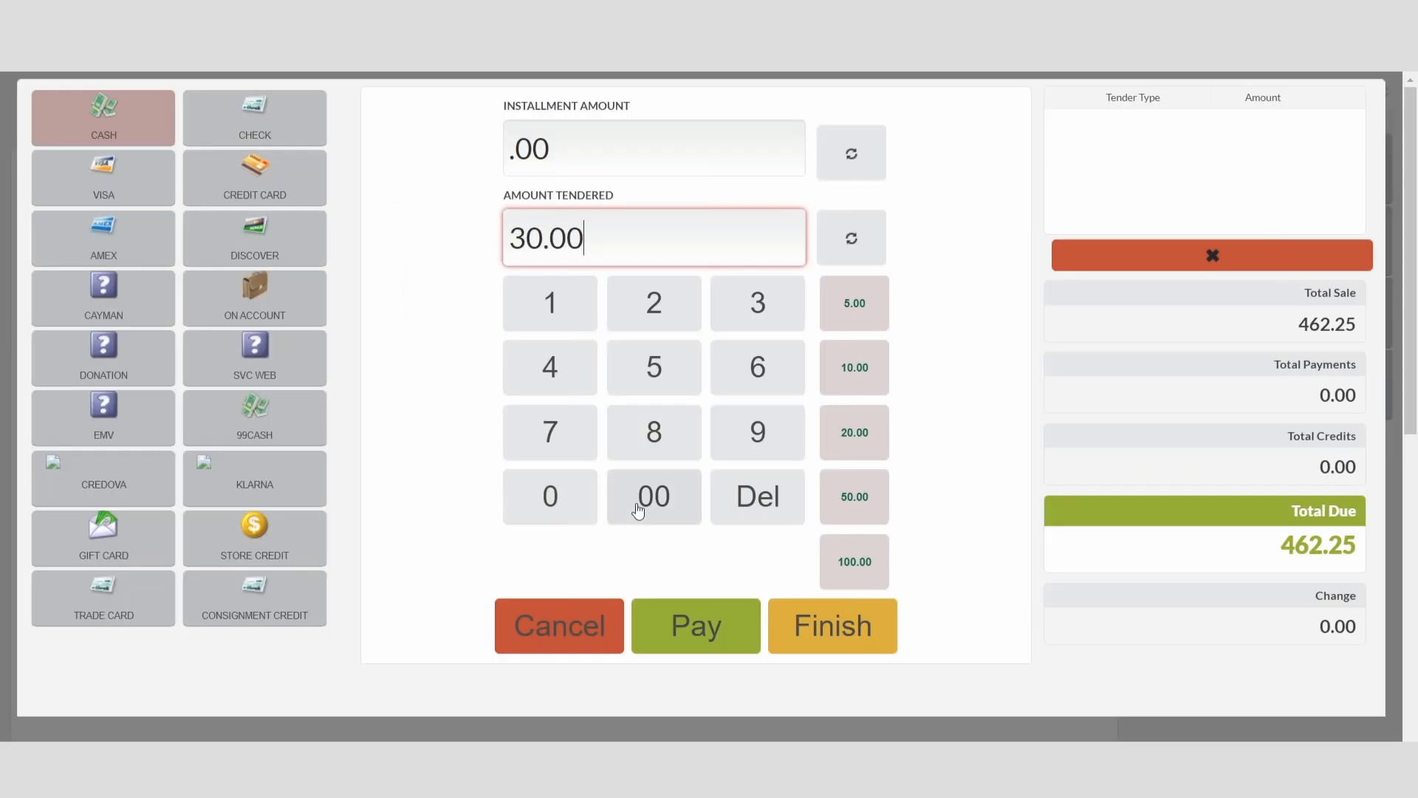
pyautogui.click(712, 646)
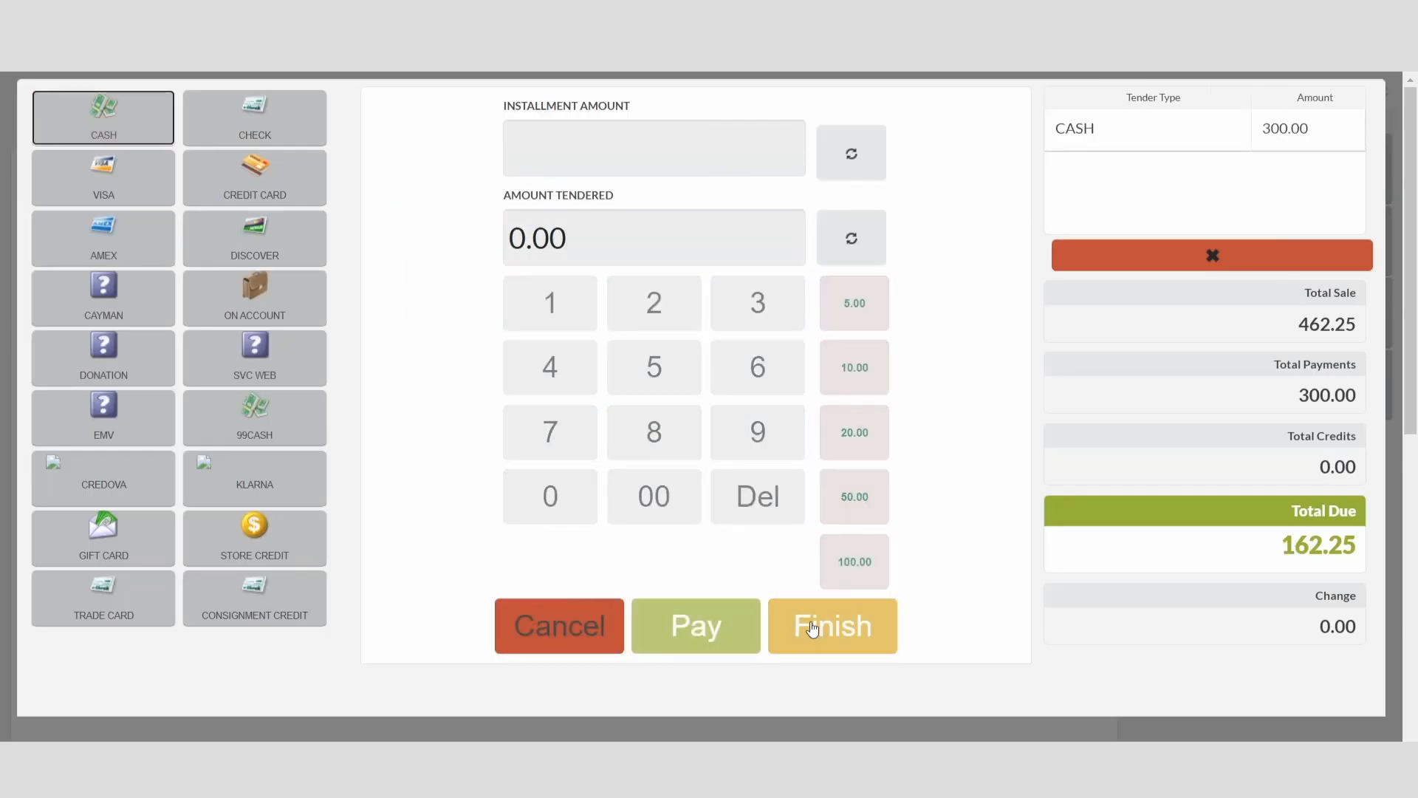
pyautogui.click(816, 626)
# Step: Pay the remaining 162.25 in cash on the firearm layaway
pyautogui.click(964, 558)
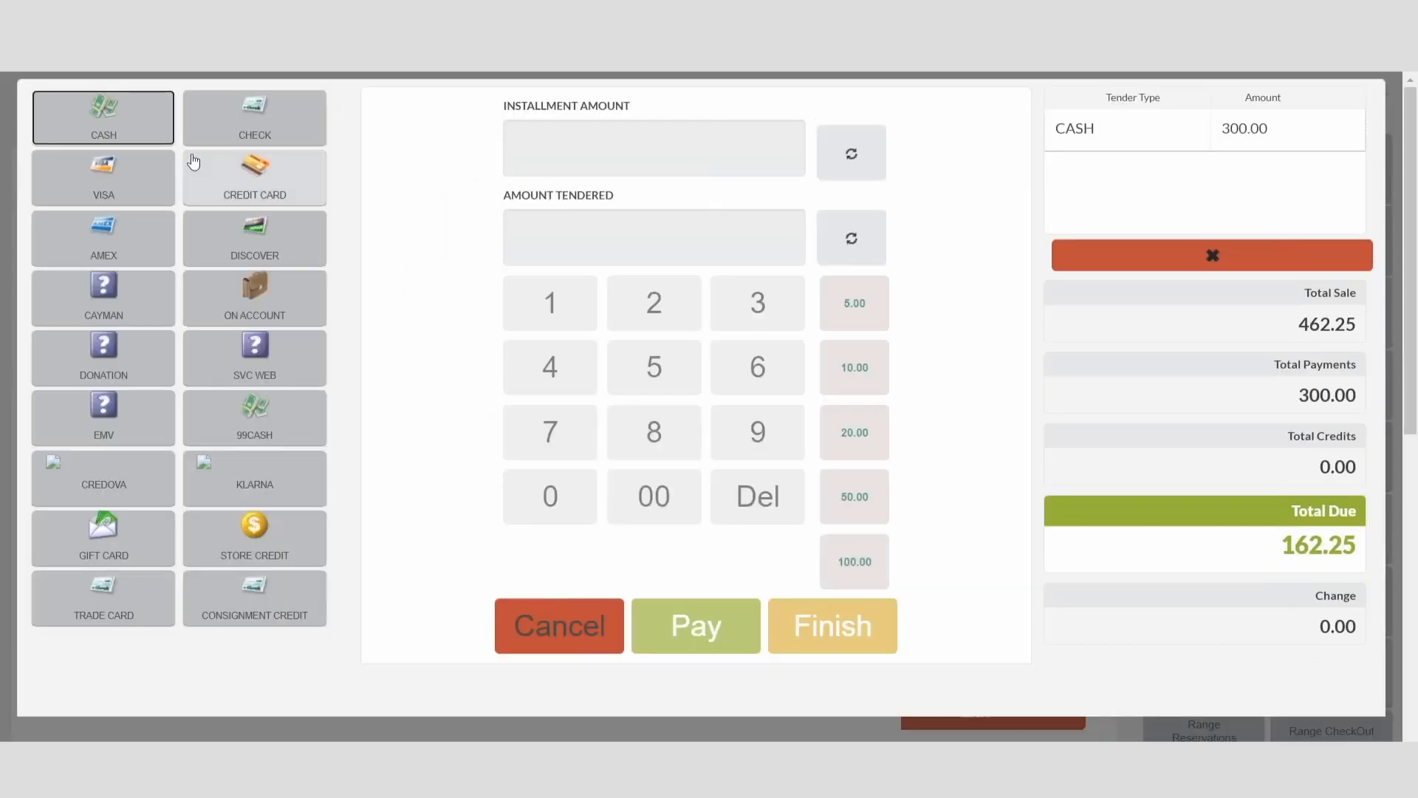
pyautogui.click(550, 303)
pyautogui.click(712, 360)
pyautogui.click(653, 303)
pyautogui.click(654, 303)
pyautogui.click(653, 367)
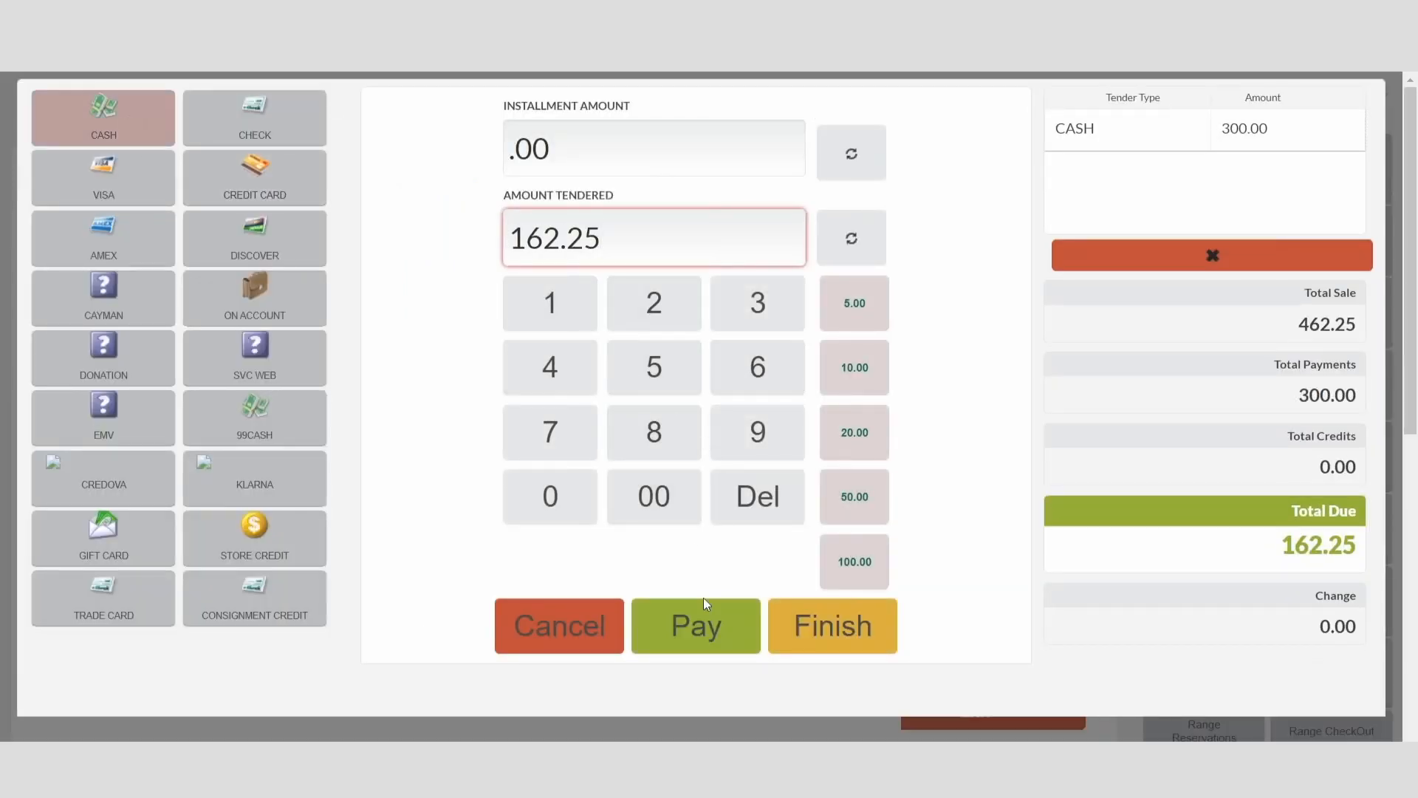
pyautogui.click(696, 625)
# Step: Finish the payment, close the transaction with all merchandise picked up, and choose not to print the receipt
pyautogui.click(856, 632)
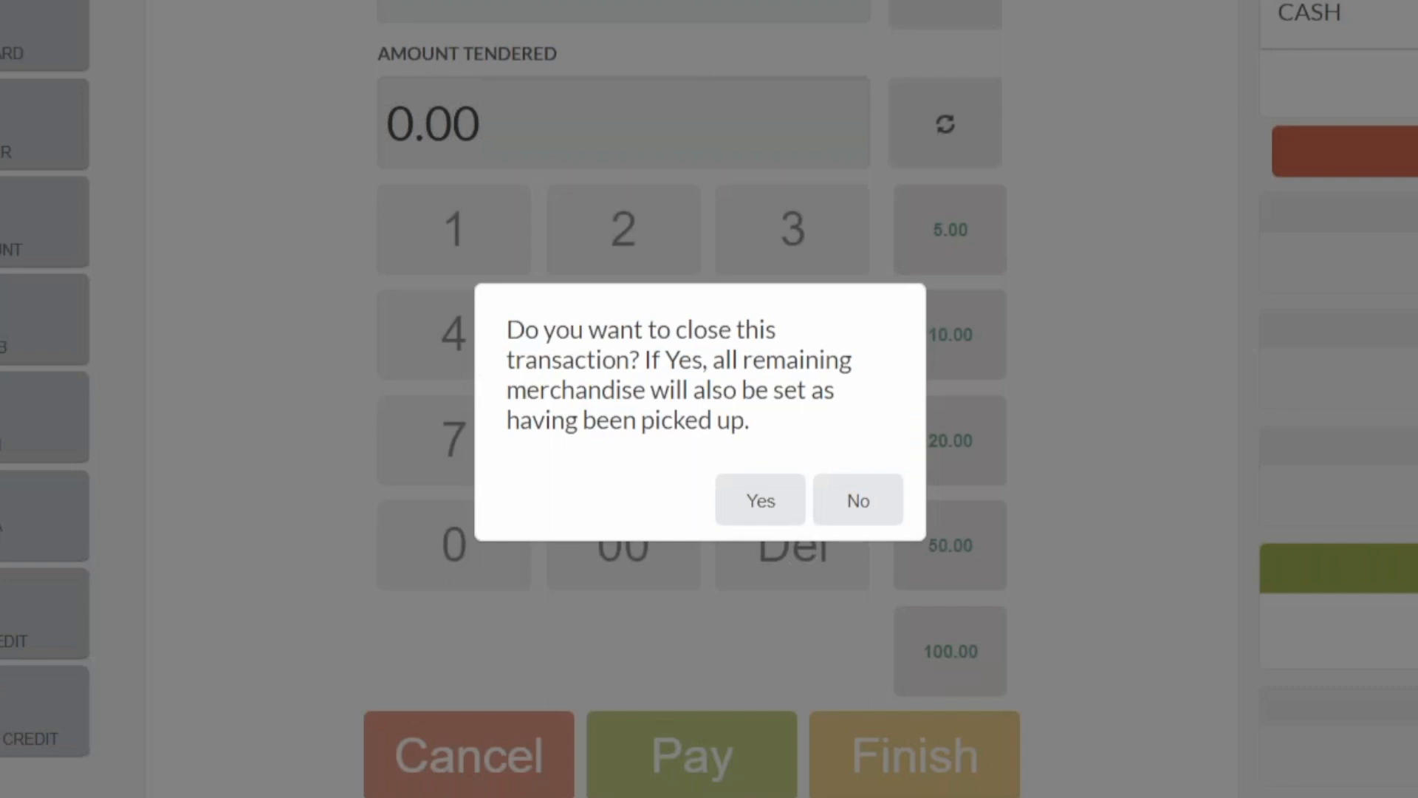
pyautogui.click(761, 502)
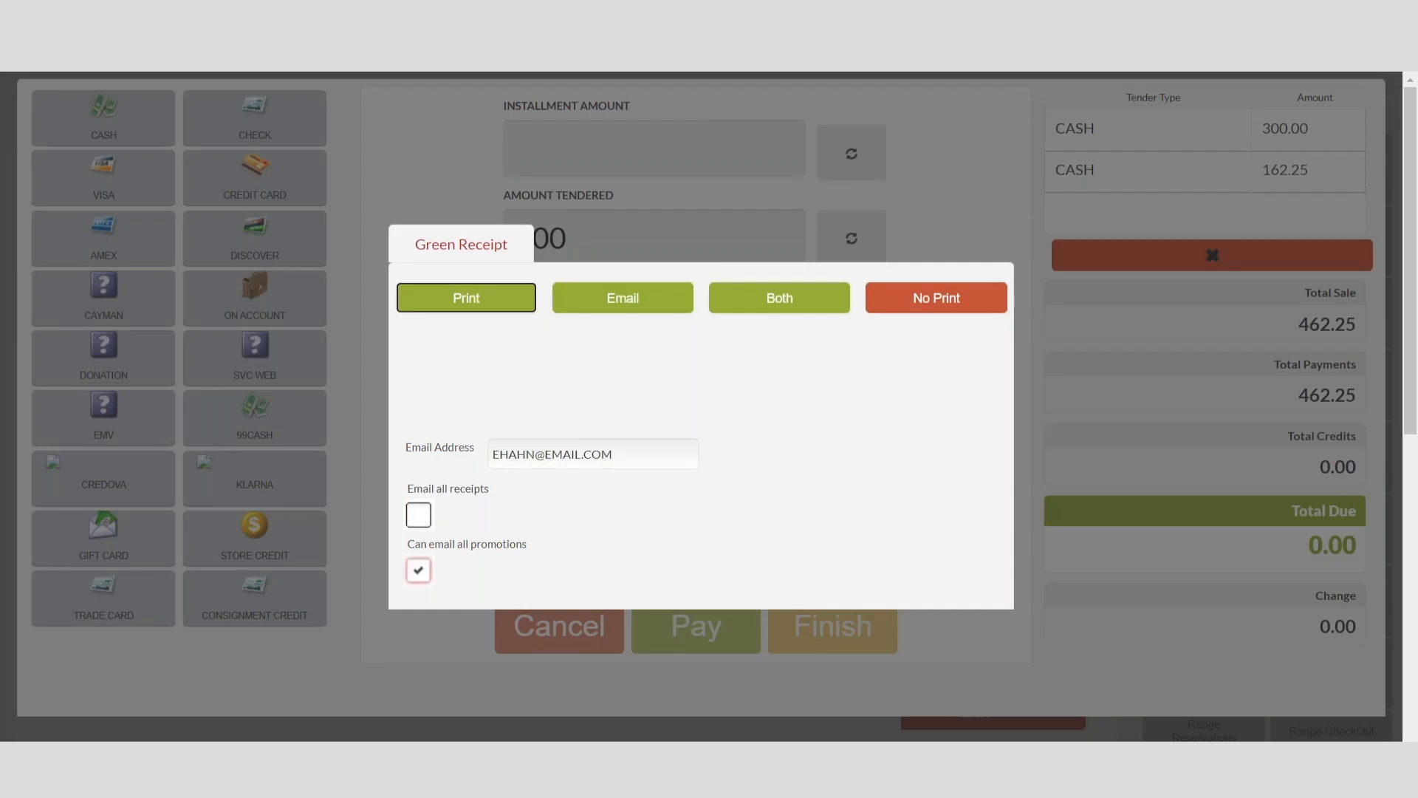
pyautogui.click(982, 299)
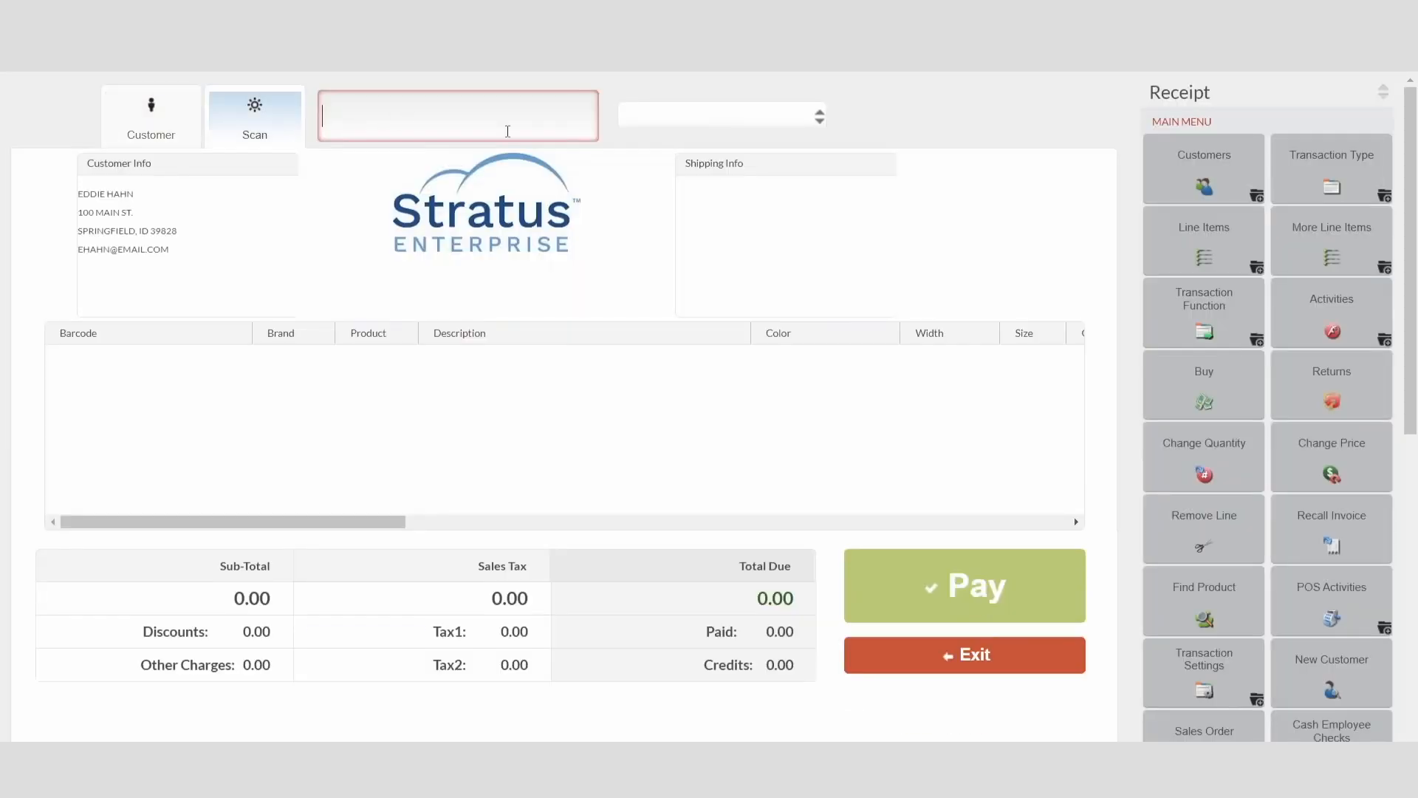
# Step: Start a layaway/special order installment on the customer's receipt
pyautogui.click(1332, 170)
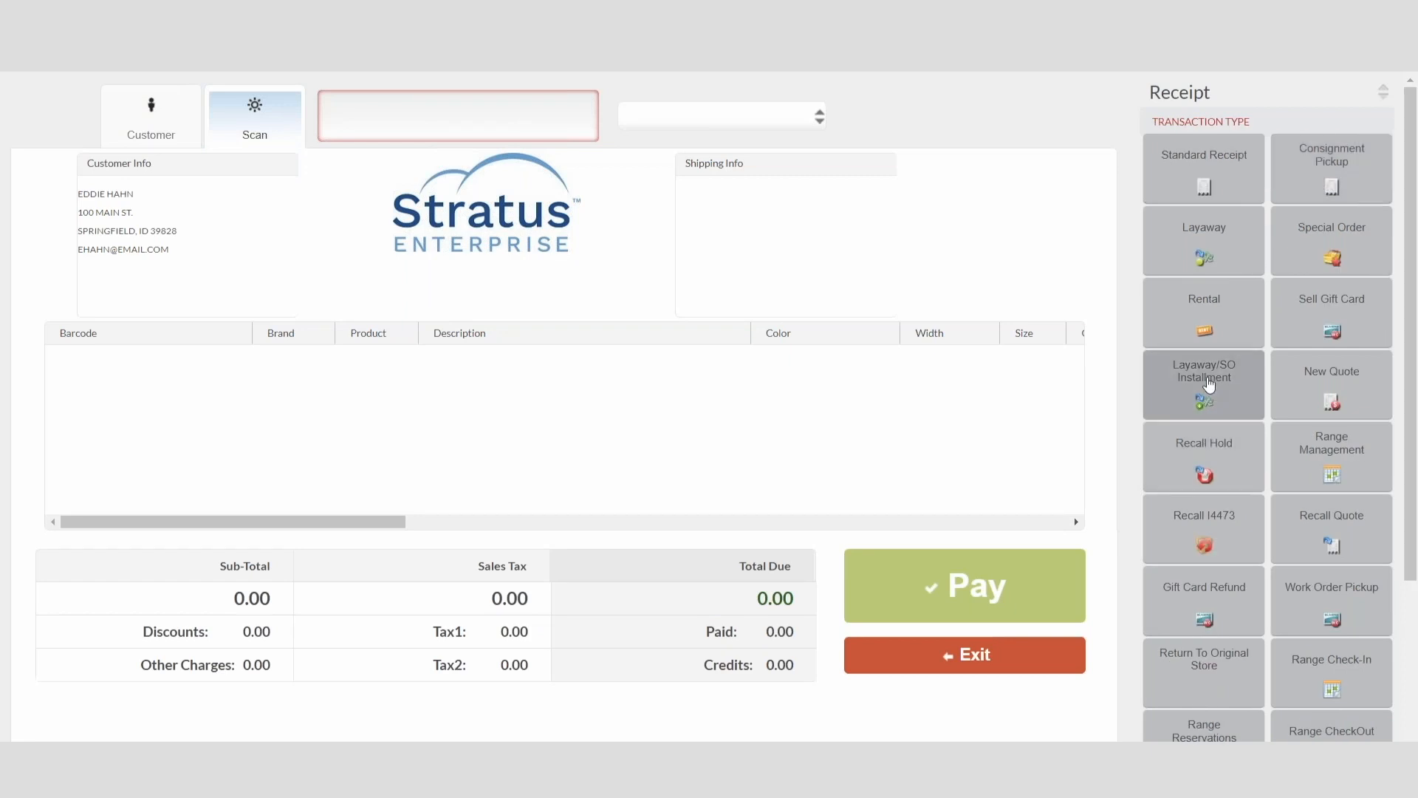
pyautogui.click(1207, 383)
pyautogui.click(309, 223)
pyautogui.click(325, 146)
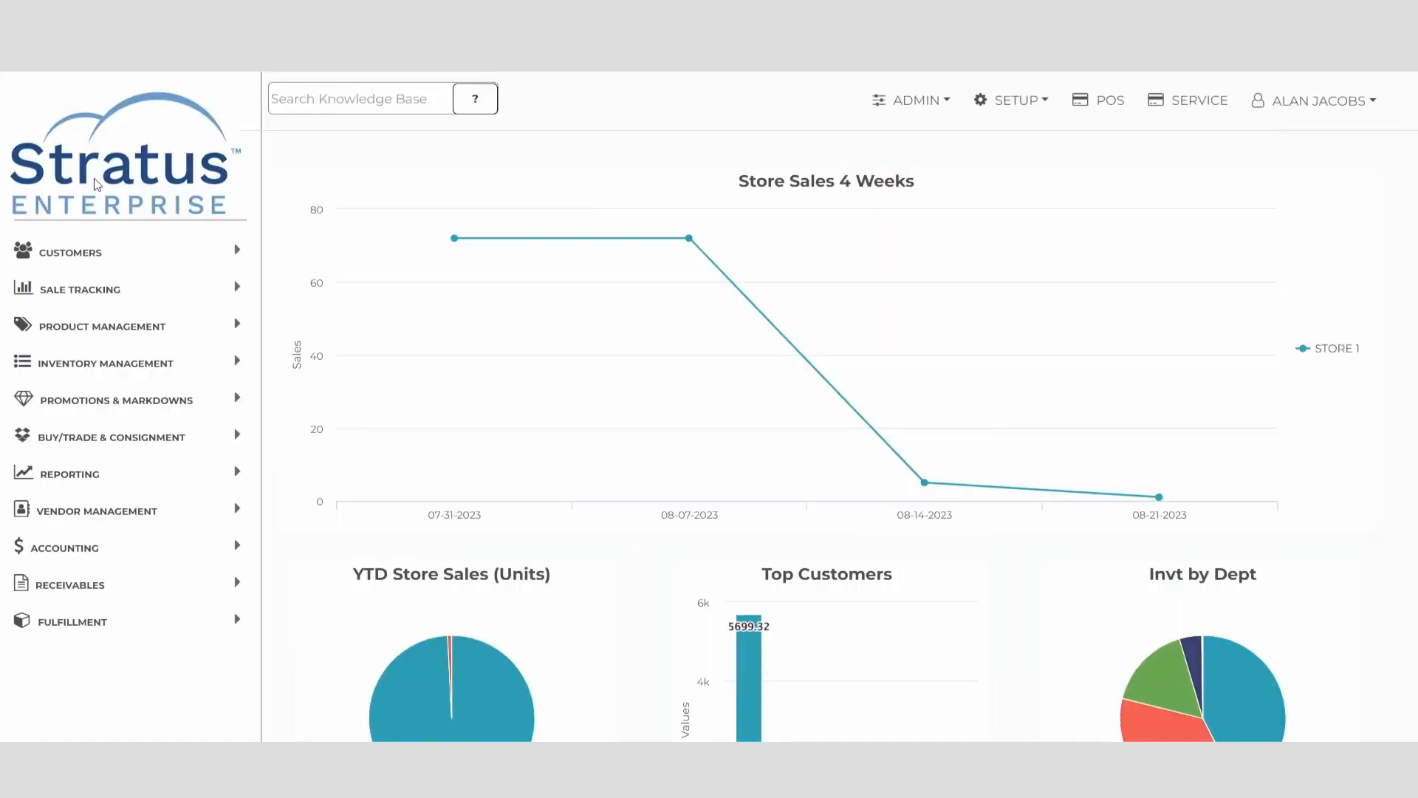
# Step: Open the product search's advanced filters and add a condition
pyautogui.click(104, 326)
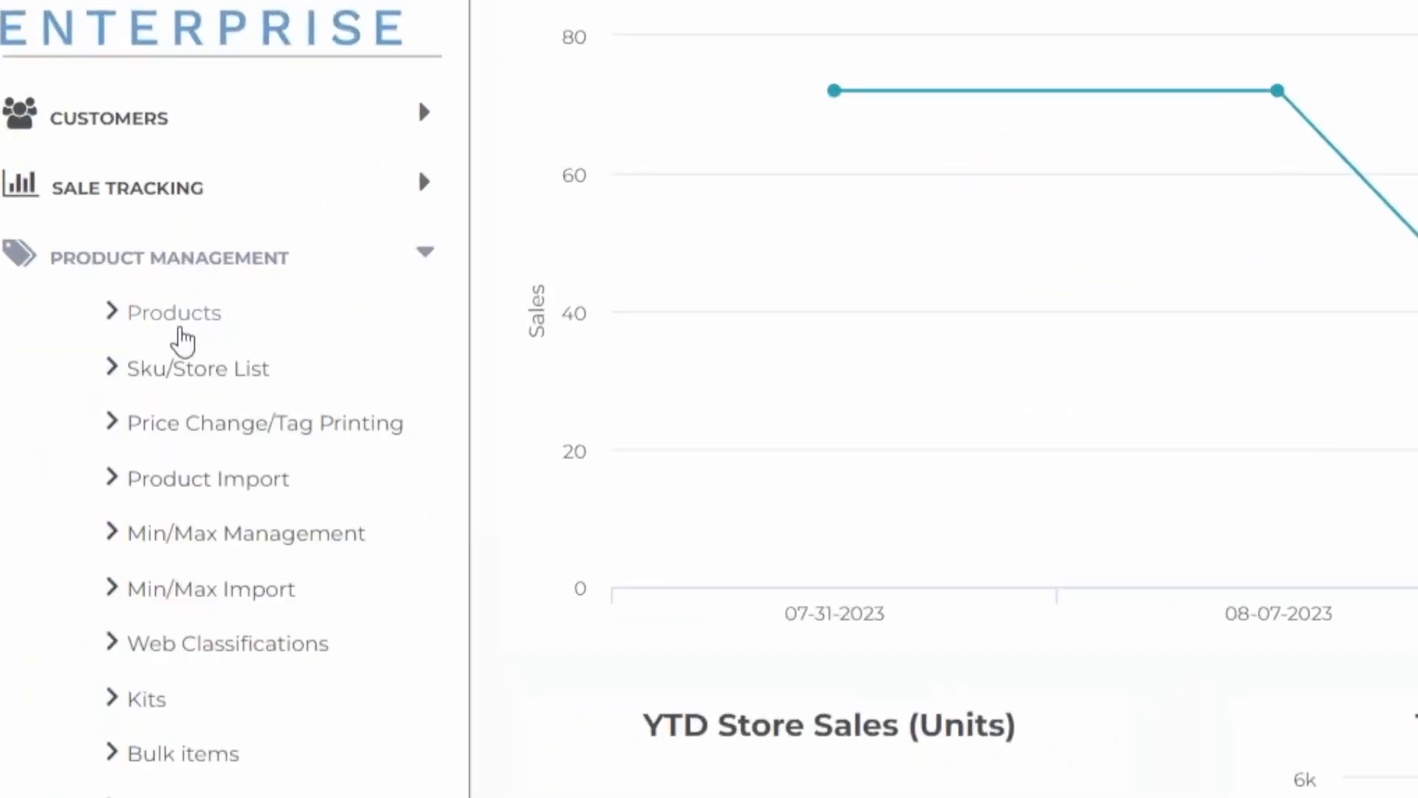
pyautogui.click(180, 329)
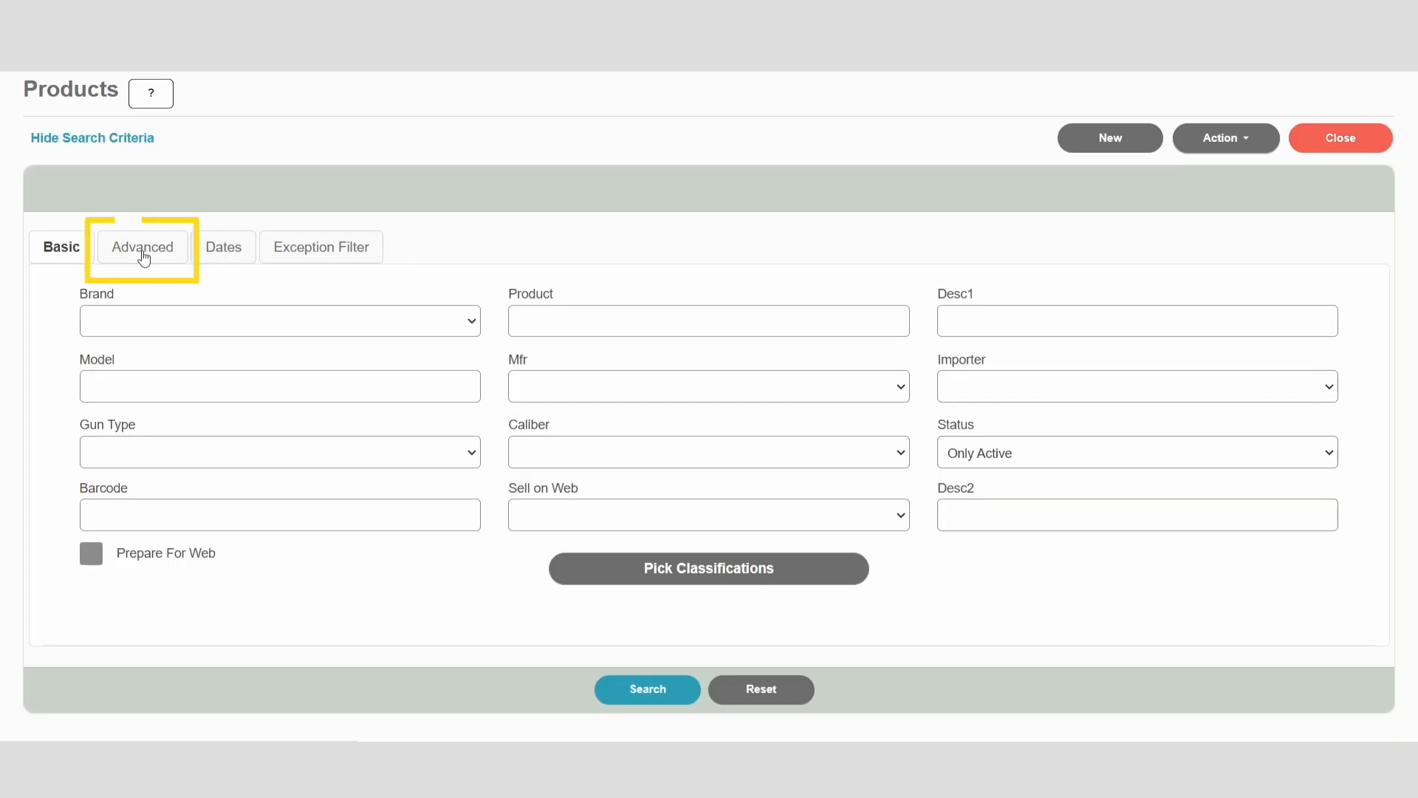
pyautogui.click(143, 254)
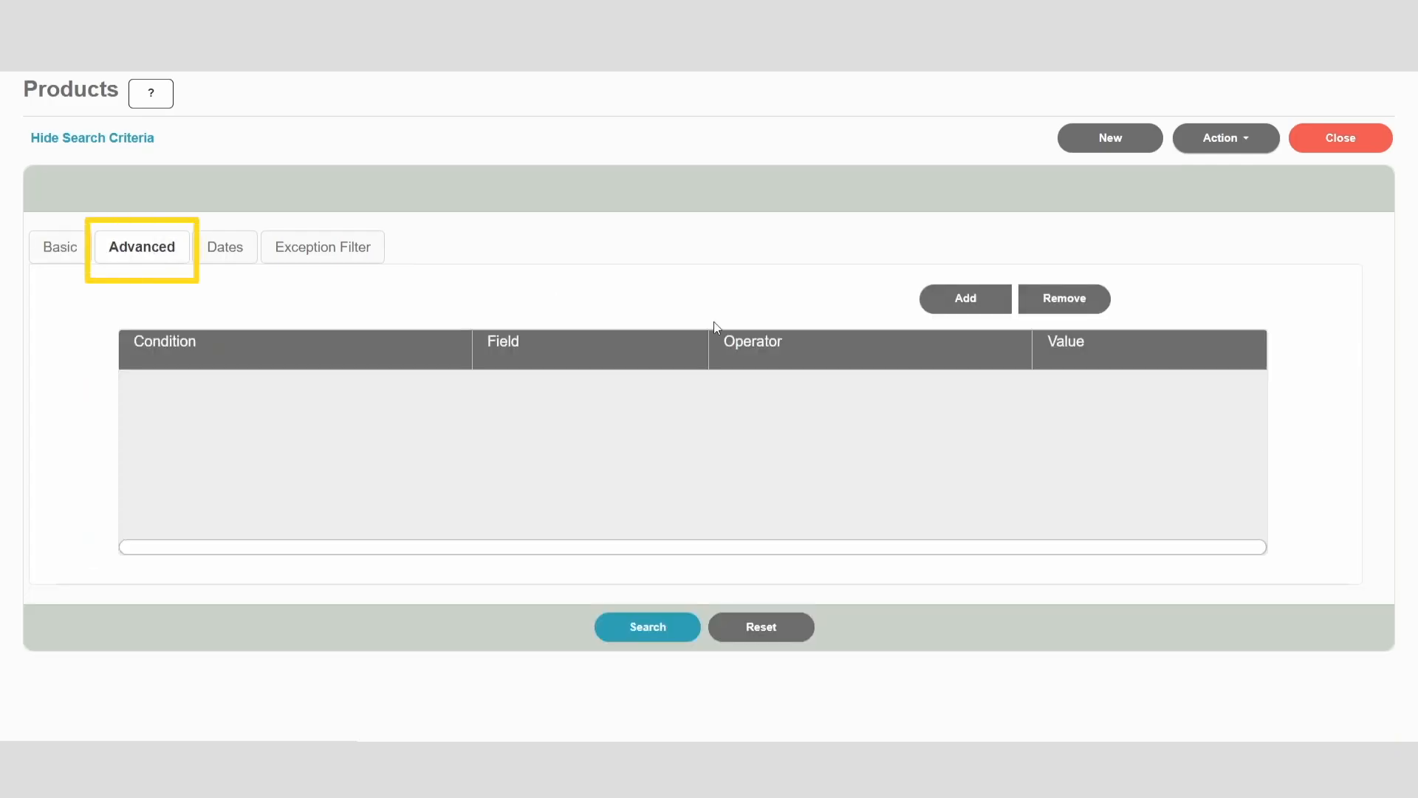
pyautogui.click(964, 303)
# Step: Try Ecomm Web Product Name and Has Default Image as the field of the filter condition
pyautogui.click(583, 384)
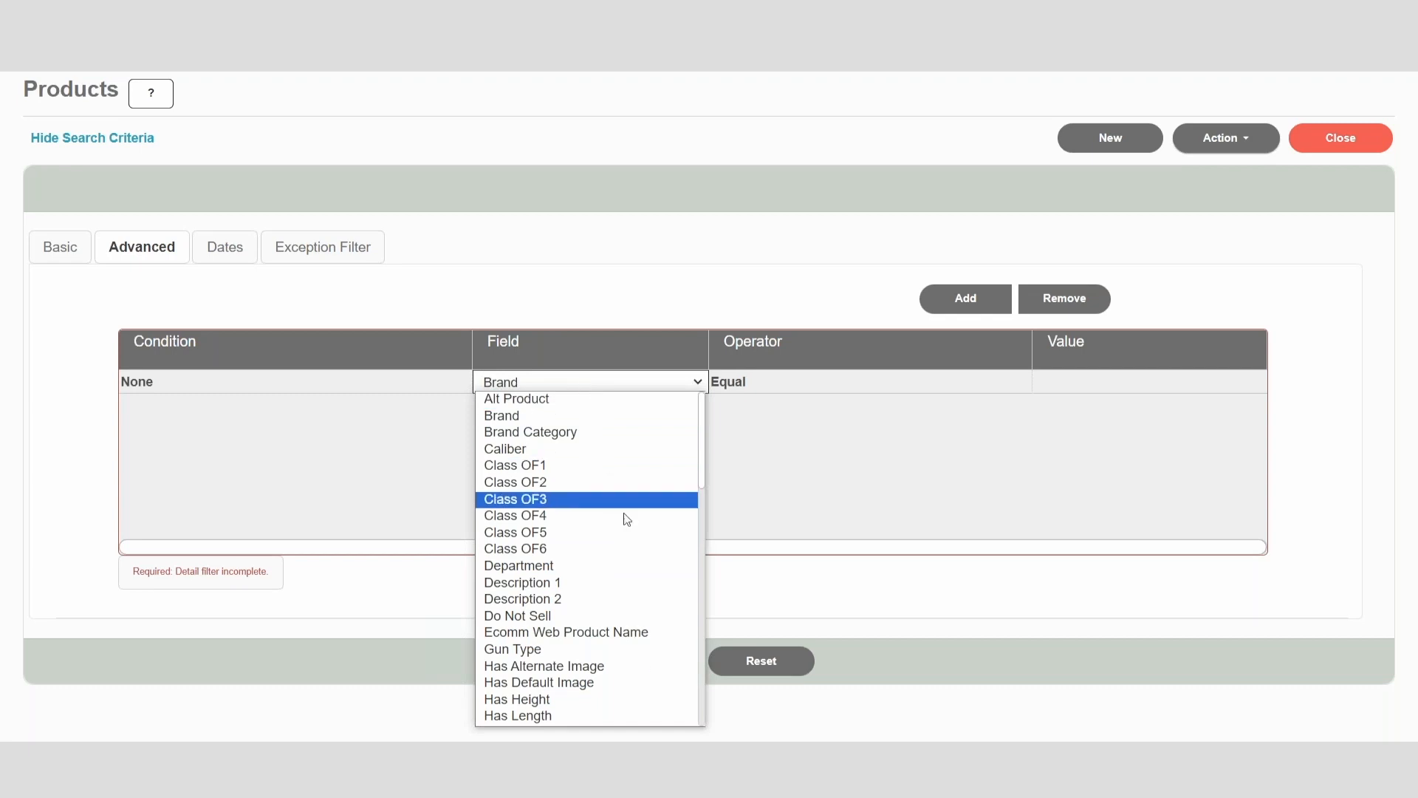
pyautogui.scroll(-4, 656, 584)
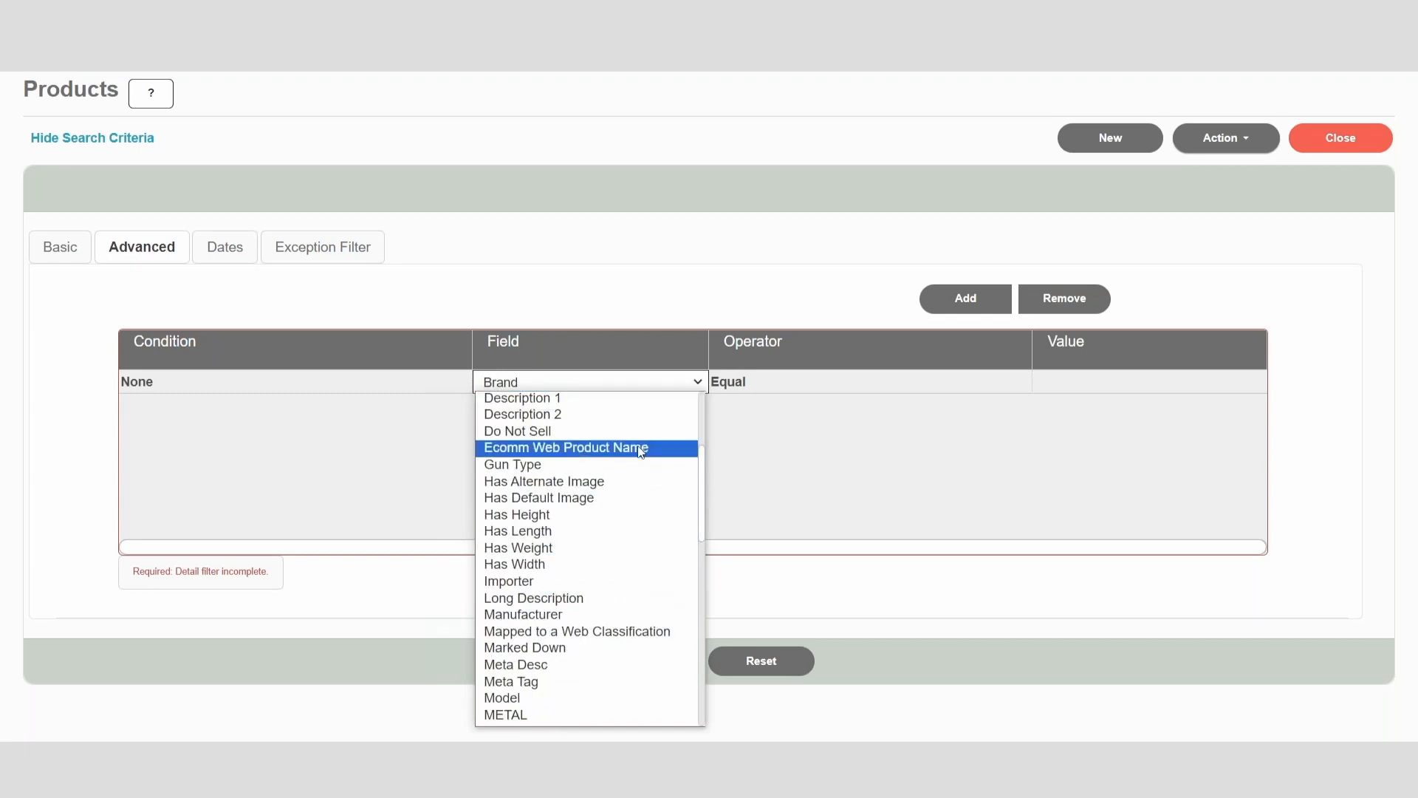
pyautogui.click(643, 448)
pyautogui.click(1092, 382)
pyautogui.click(590, 381)
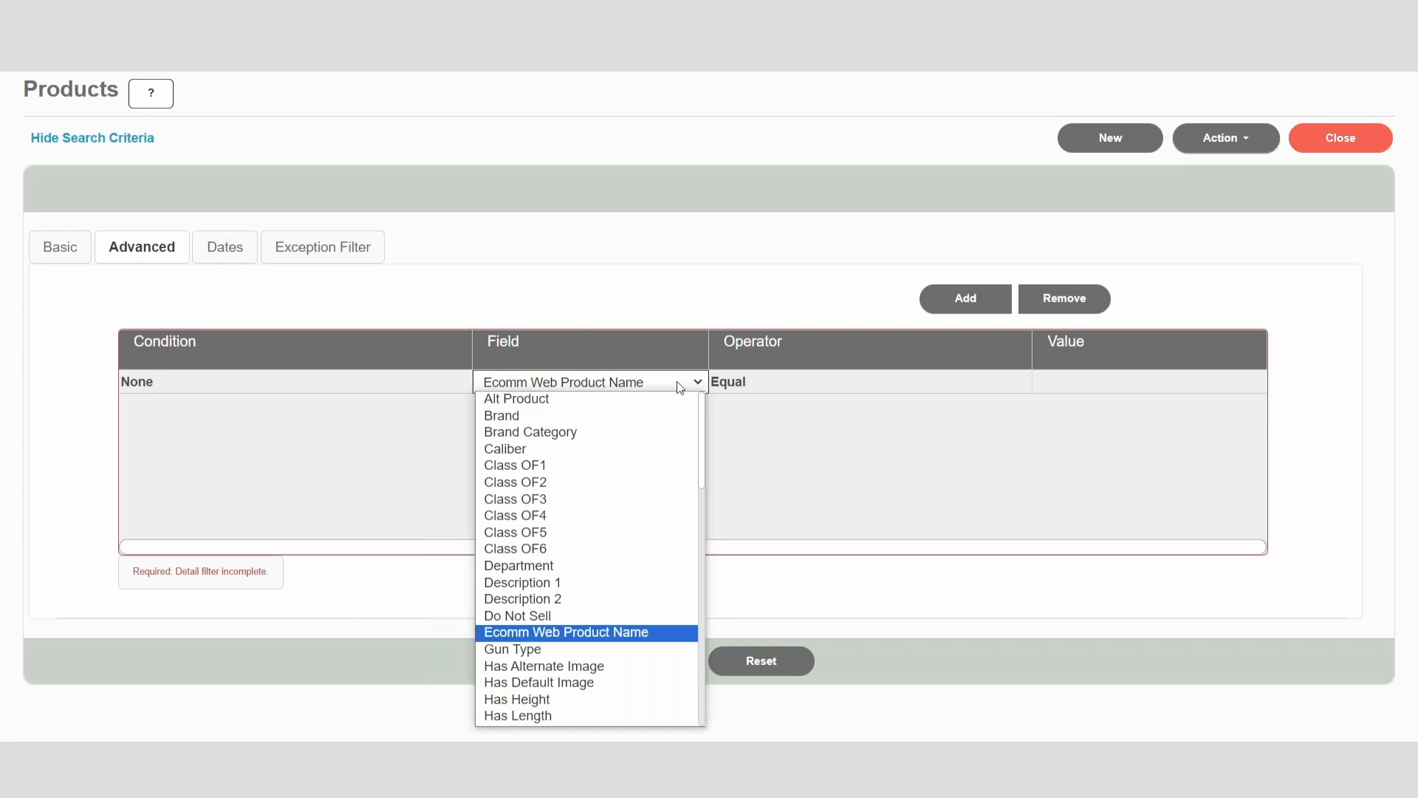
pyautogui.click(583, 681)
pyautogui.click(1078, 382)
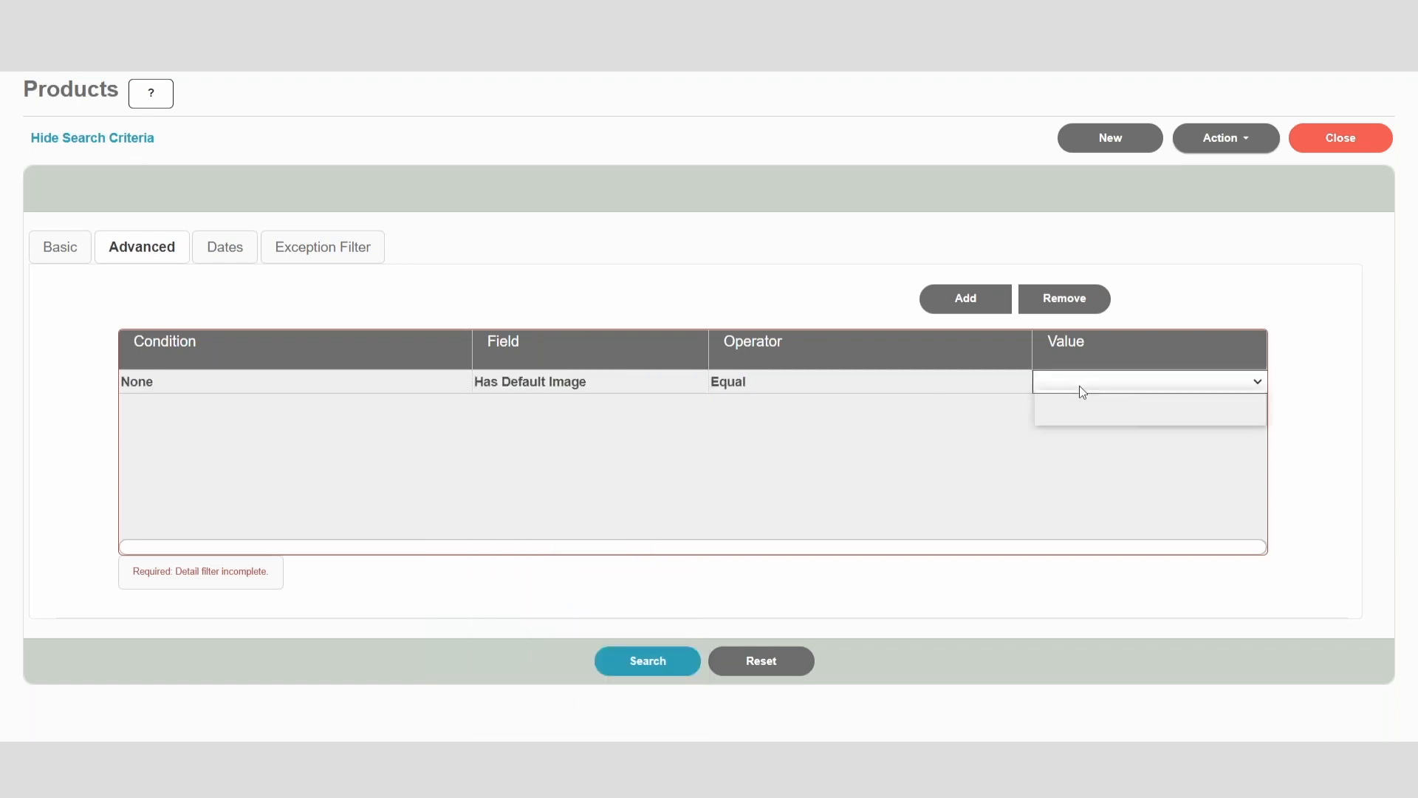
pyautogui.click(1071, 411)
# Step: Set the filter condition to Romantic Copy Long equal to NO
pyautogui.click(591, 381)
pyautogui.scroll(-15, 633, 497)
pyautogui.click(619, 598)
pyautogui.click(1076, 383)
pyautogui.click(1057, 417)
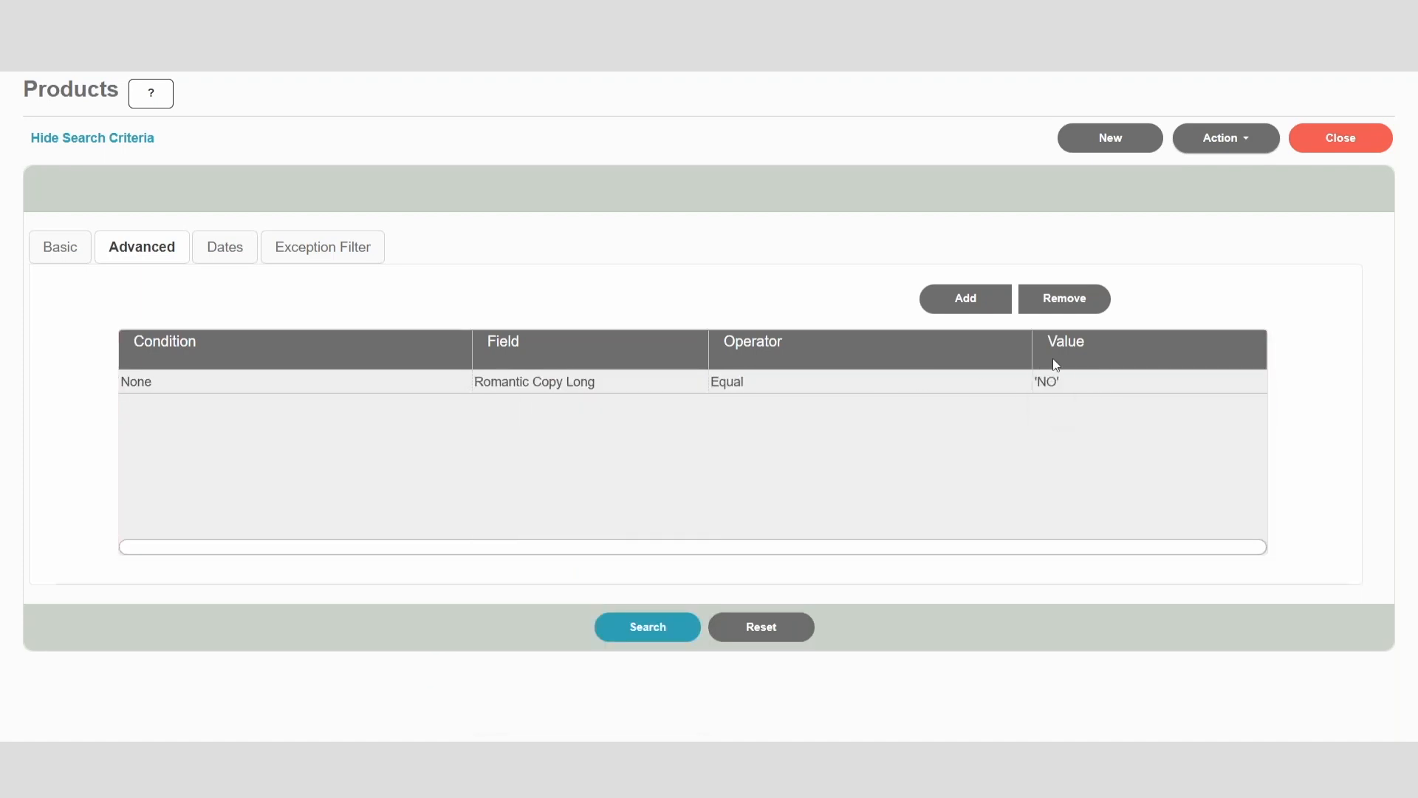
# Step: Add a second And condition to the product filter with Has Default Image equal to NO
pyautogui.click(966, 299)
pyautogui.click(610, 407)
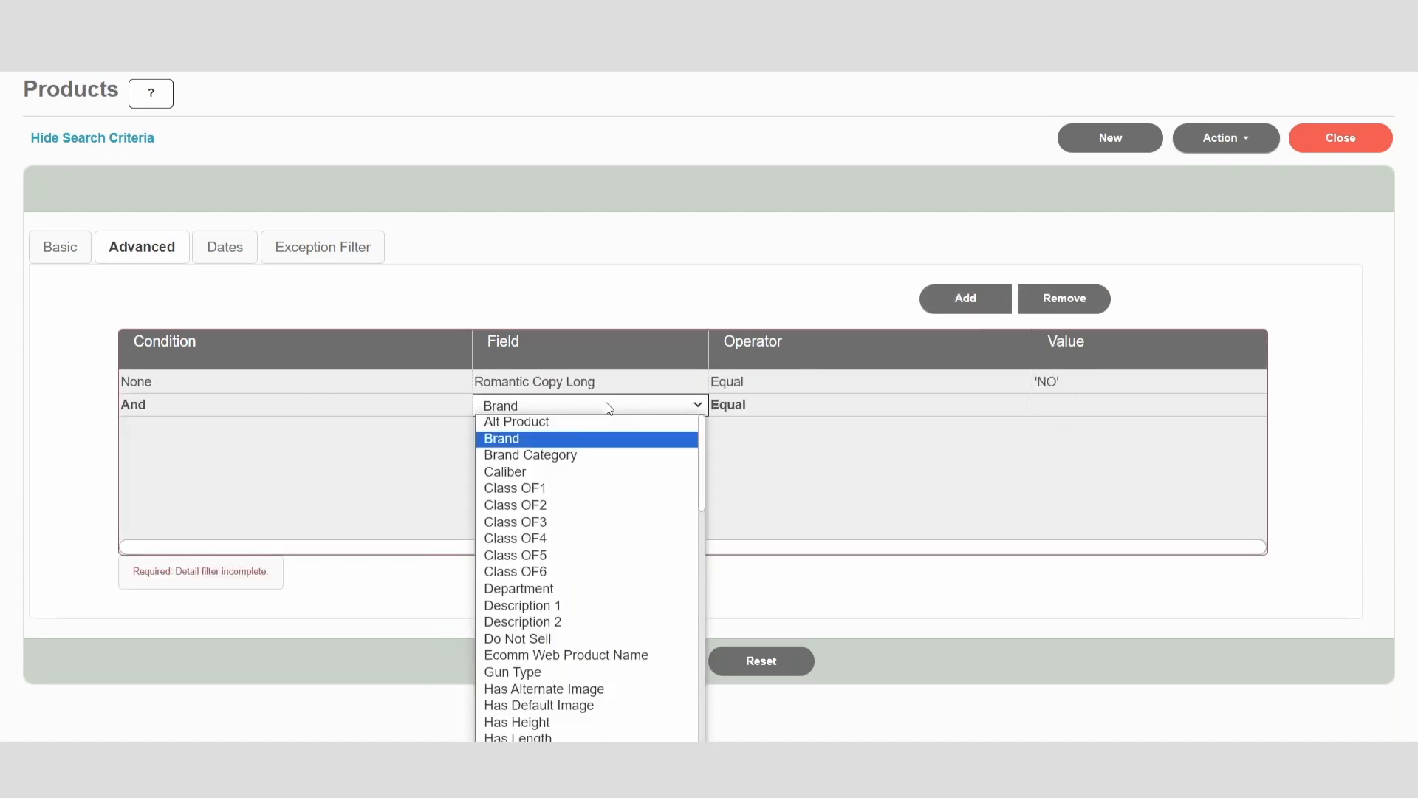
pyautogui.click(654, 706)
pyautogui.click(1078, 405)
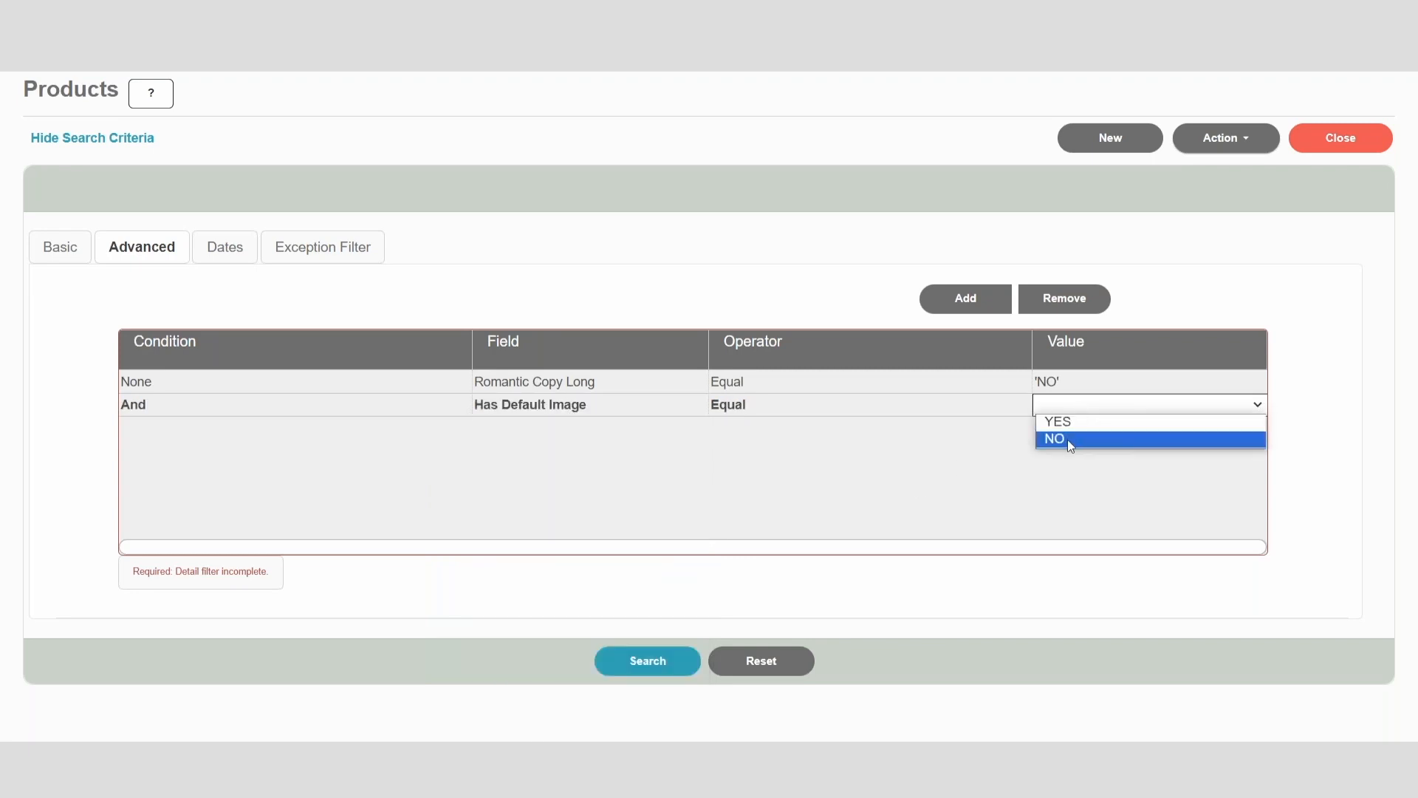
pyautogui.click(1063, 441)
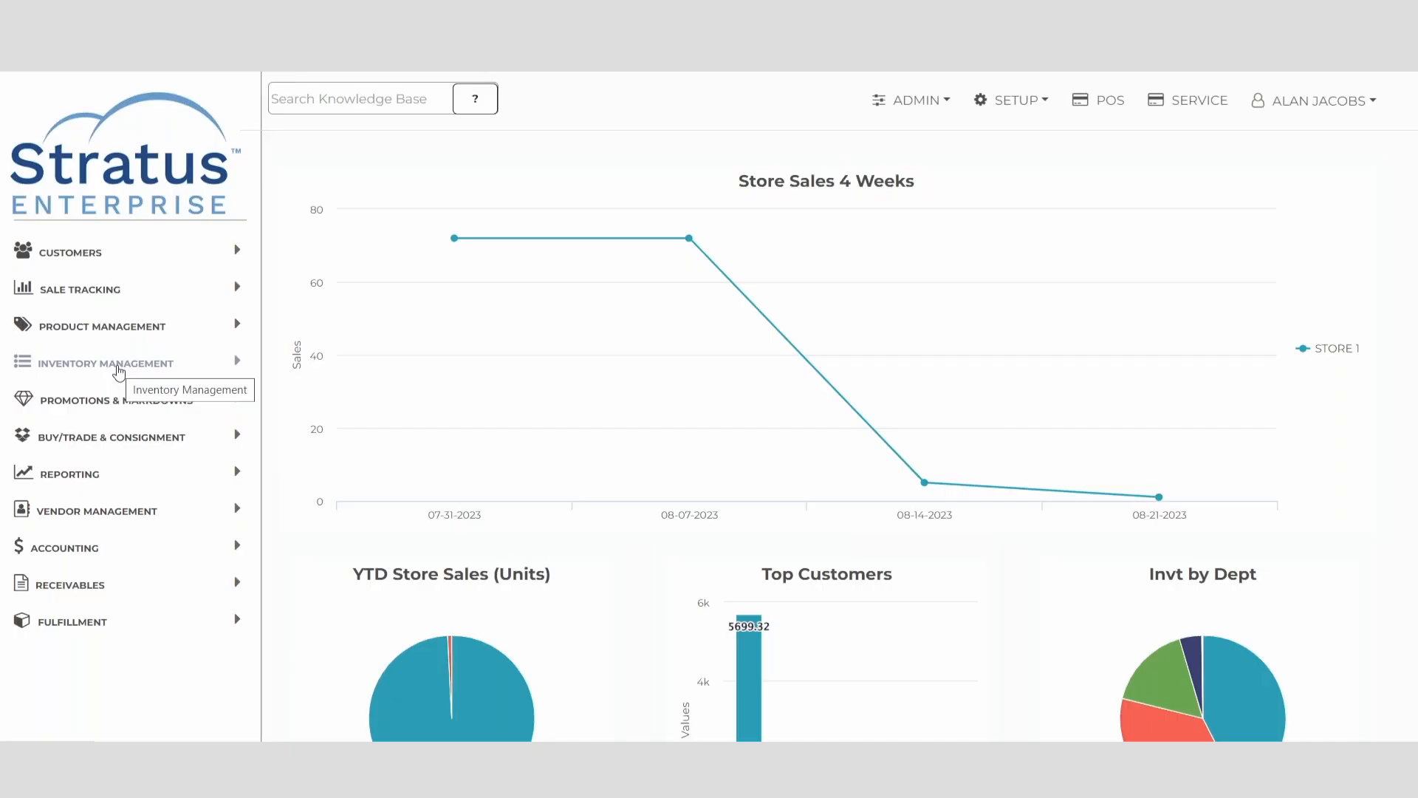
# Step: Start a Drag and Drop Transfer and search for products of the NORTH FACE brand
pyautogui.click(118, 371)
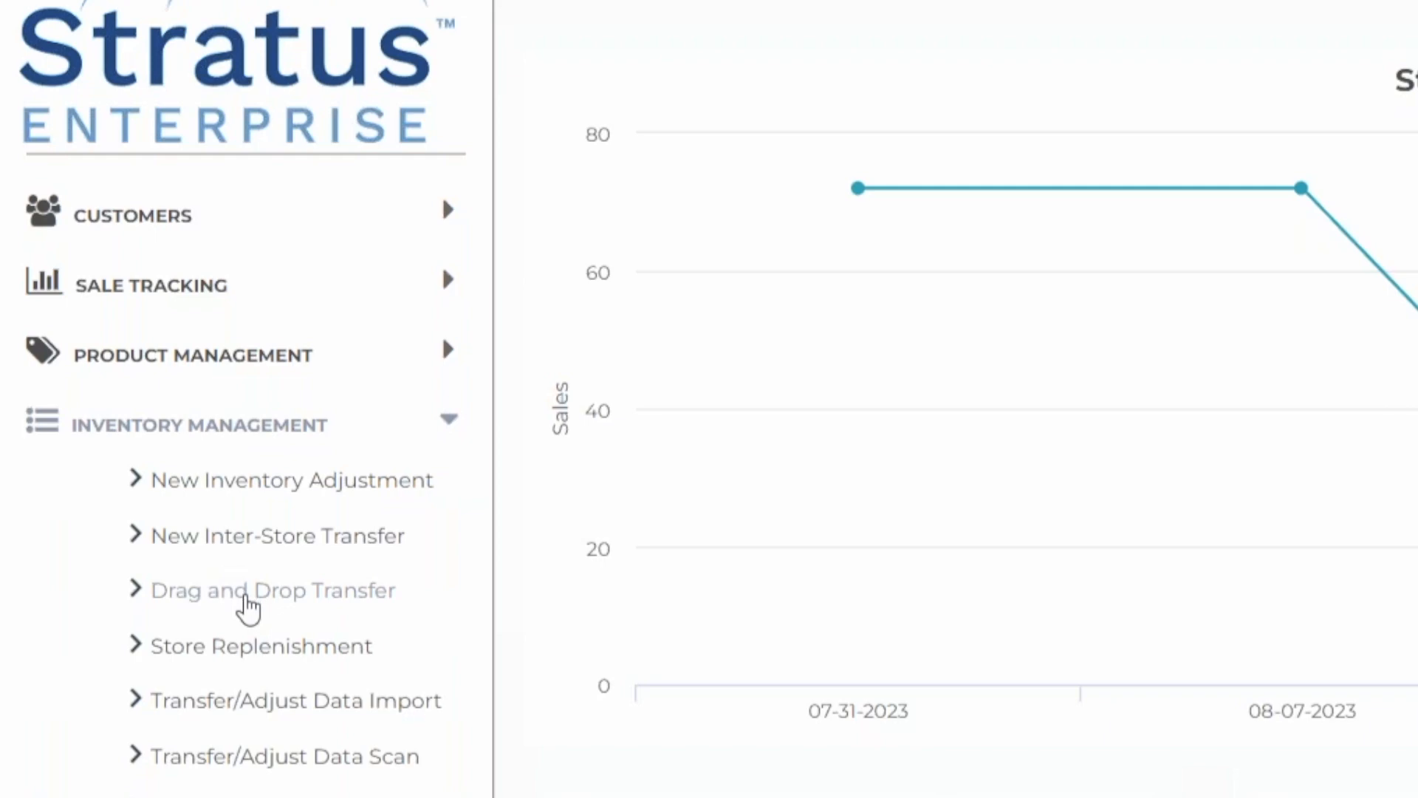
pyautogui.click(253, 604)
pyautogui.click(588, 280)
pyautogui.click(364, 281)
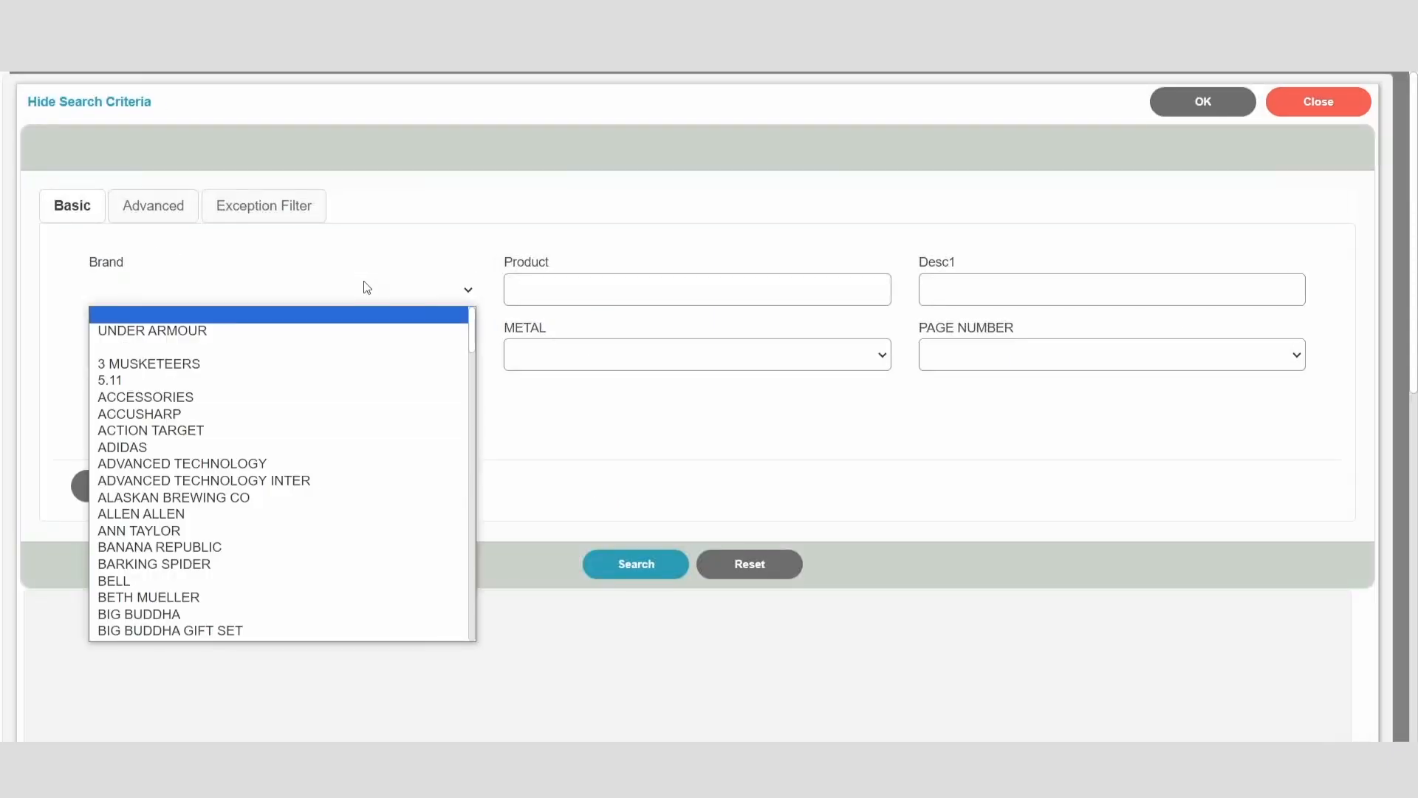
pyautogui.write('nor')
pyautogui.press('Return')
pyautogui.click(636, 563)
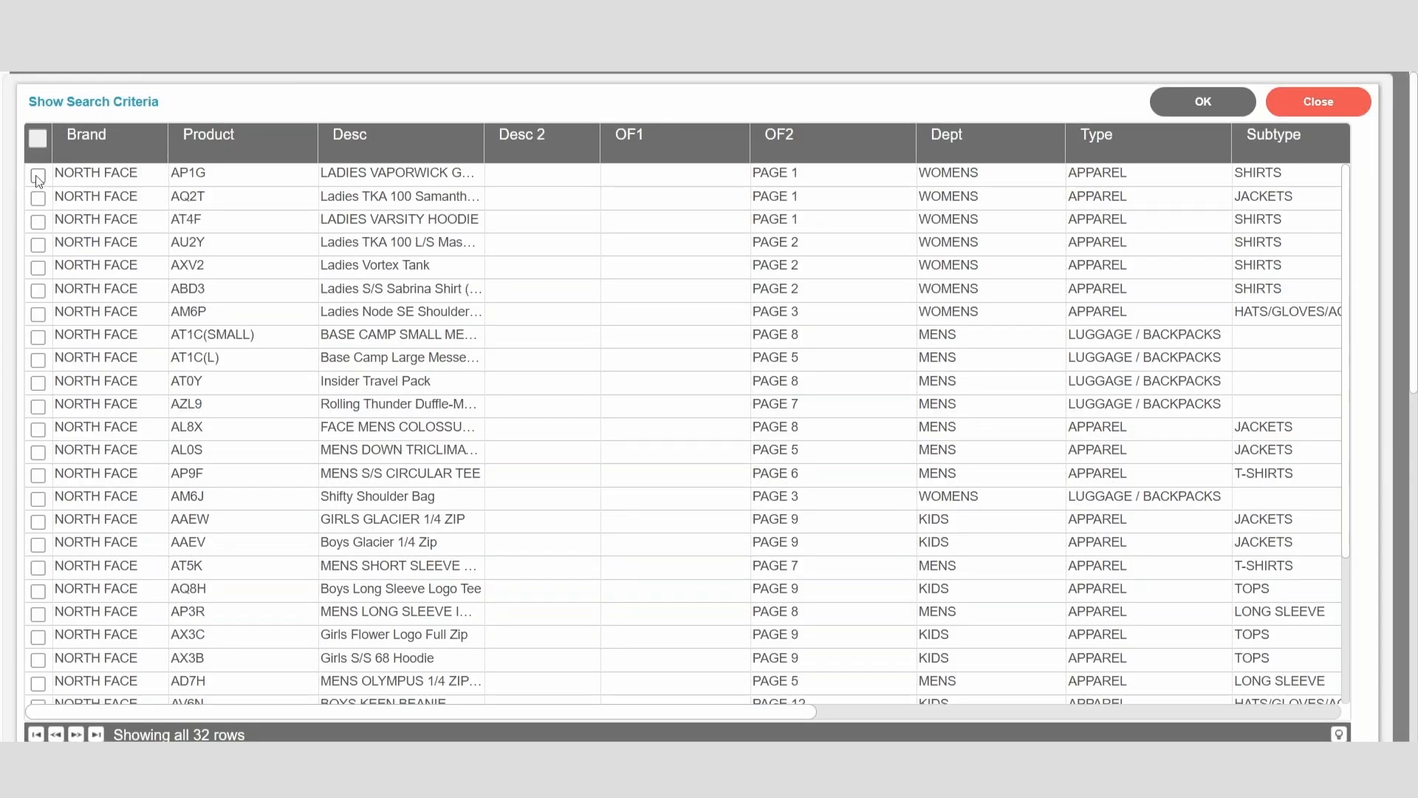
# Step: Select products AP1G, AQ2T, AT4F and AU2Y and load them into the transfer
pyautogui.click(37, 178)
pyautogui.click(38, 198)
pyautogui.click(38, 221)
pyautogui.click(38, 245)
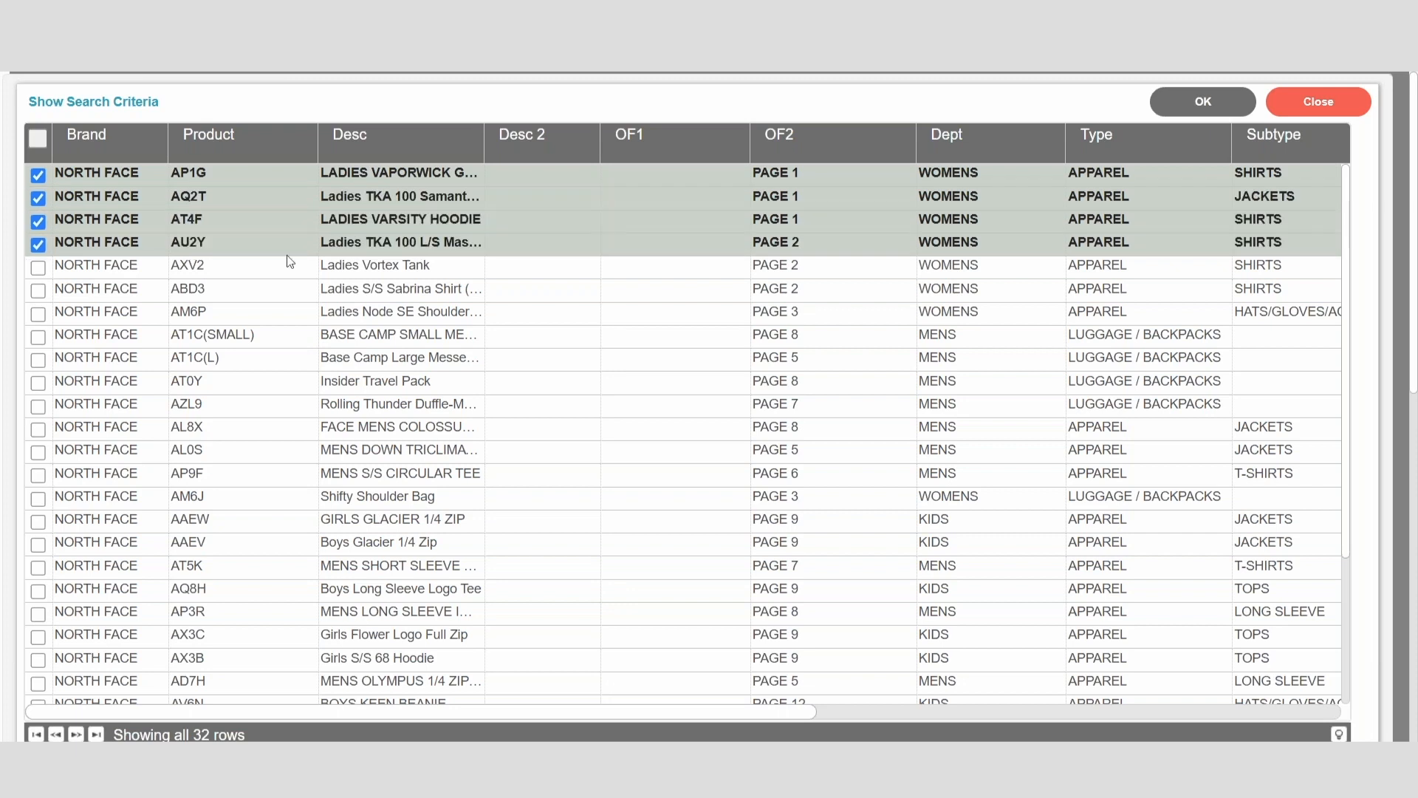
pyautogui.click(1201, 101)
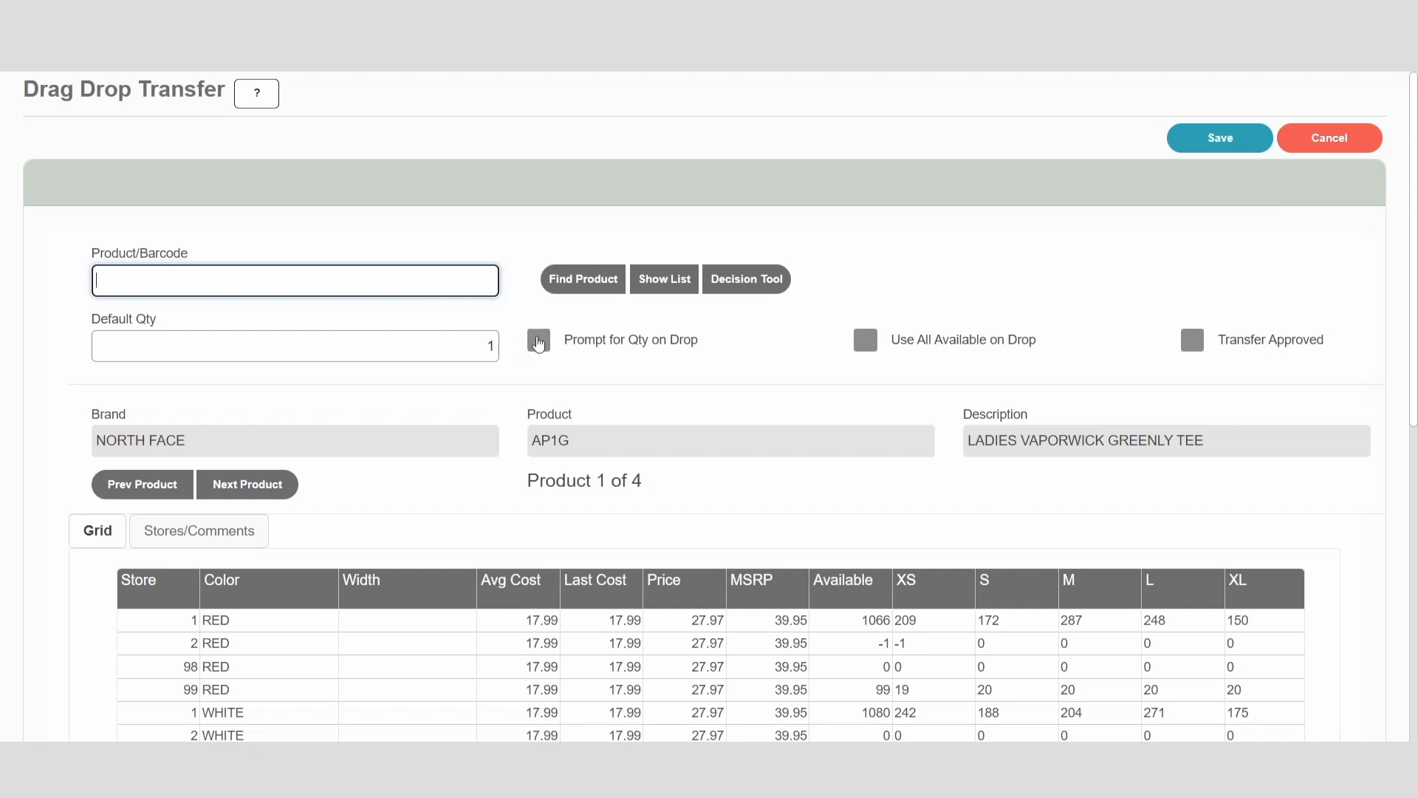
# Step: With quantity prompting on and the repeated-SKU prompt off, transfer 6 red size S units of AP1G from store 1 to store 2
pyautogui.click(536, 342)
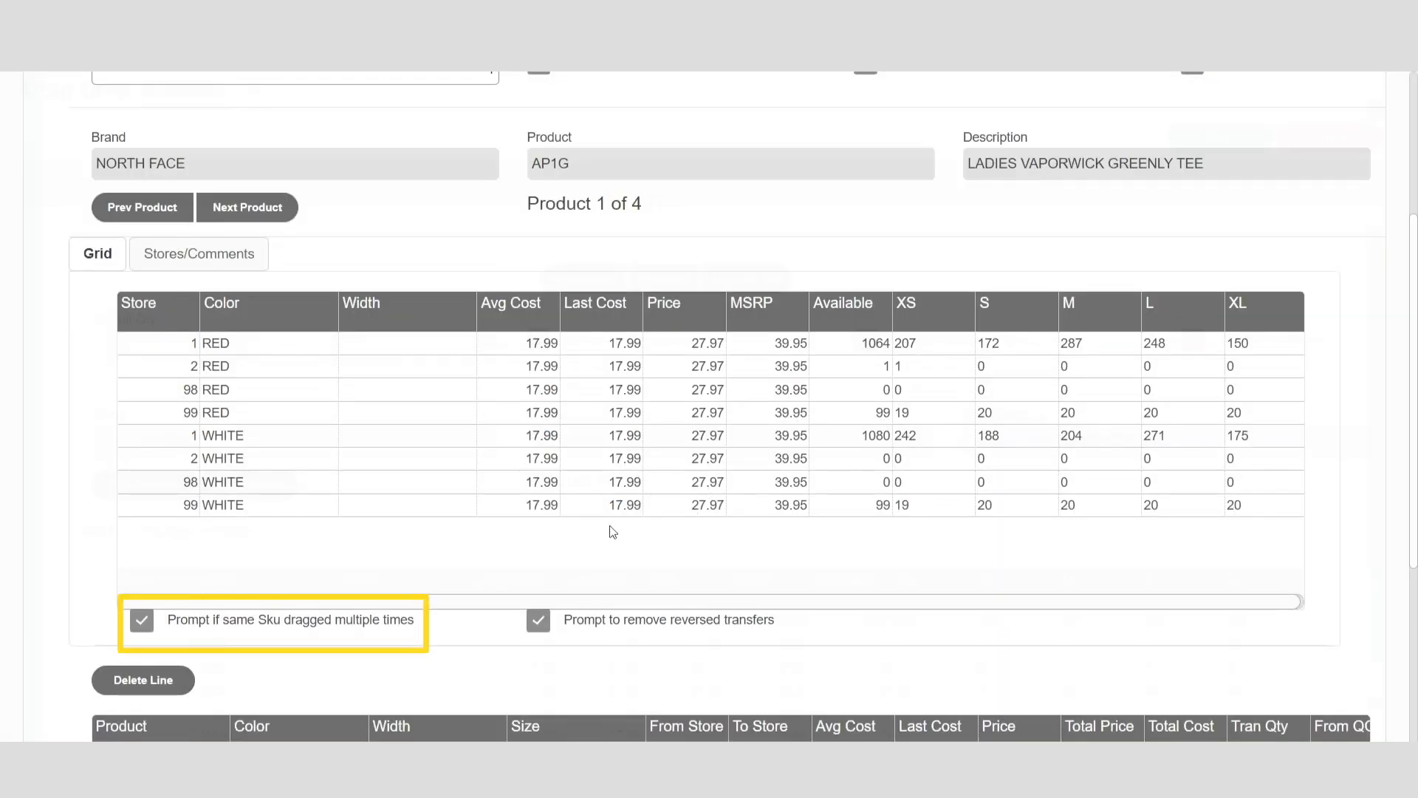
pyautogui.click(140, 623)
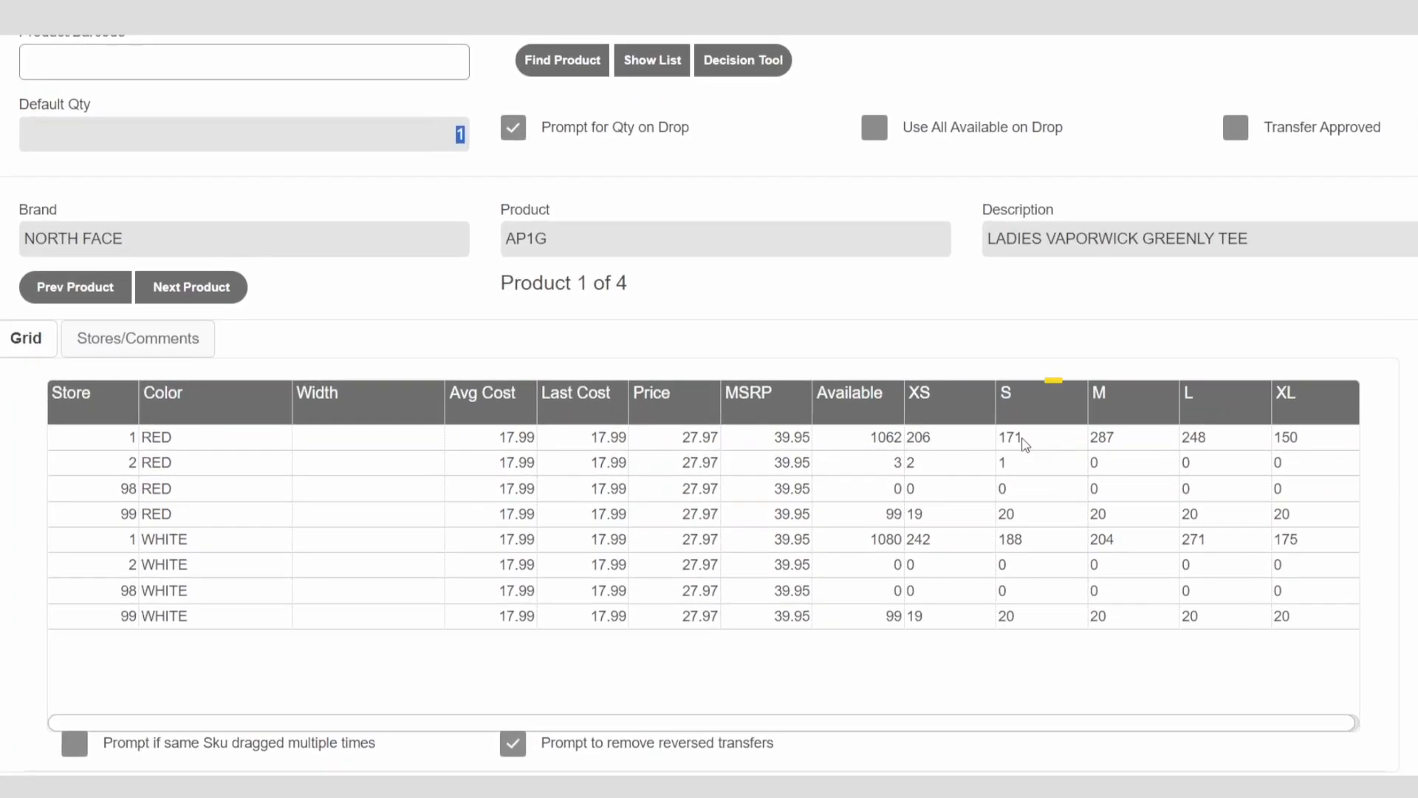
pyautogui.moveTo(1025, 444); pyautogui.dragTo(1011, 469)
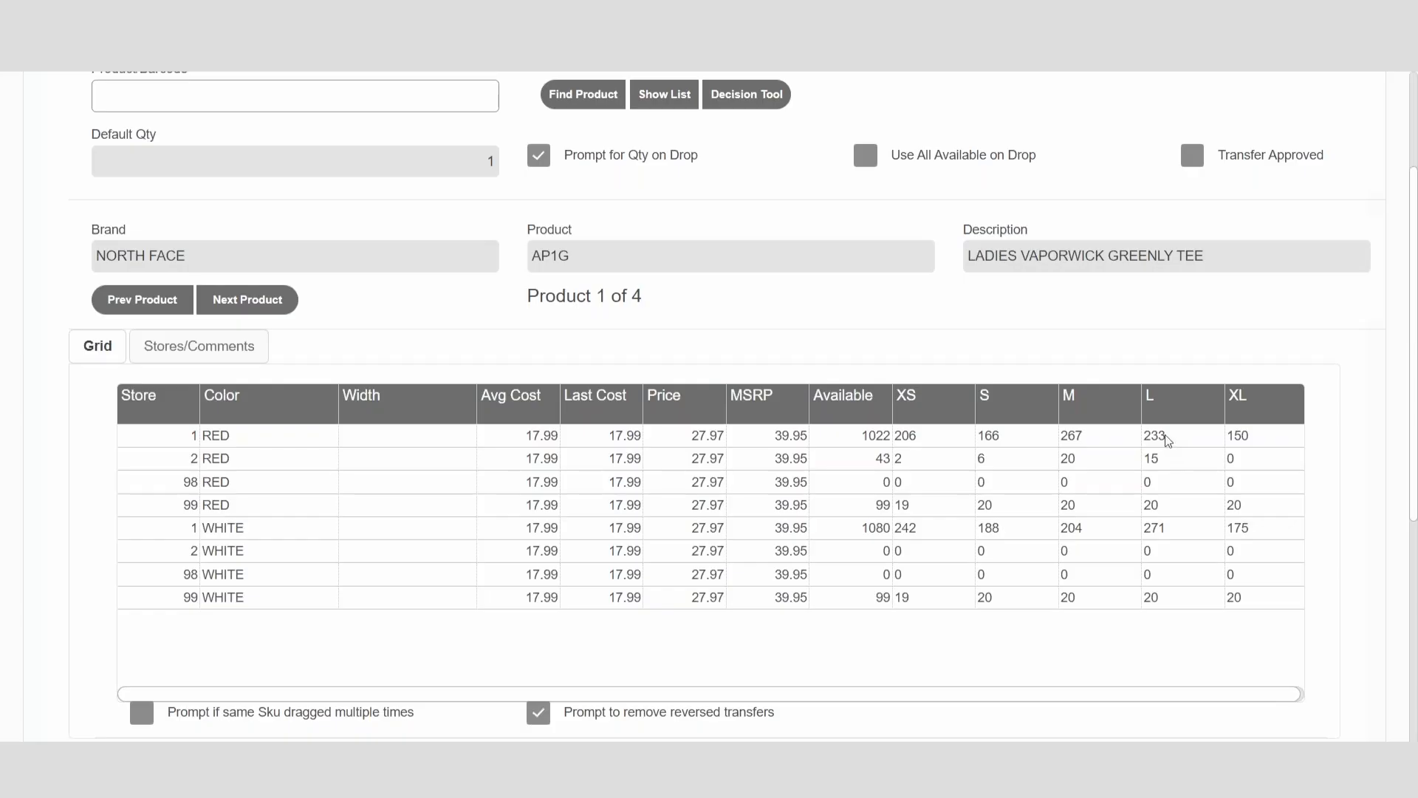
# Step: Try to transfer red size L stock from store 1 into size M at store 2
pyautogui.moveTo(1167, 441); pyautogui.dragTo(1067, 464)
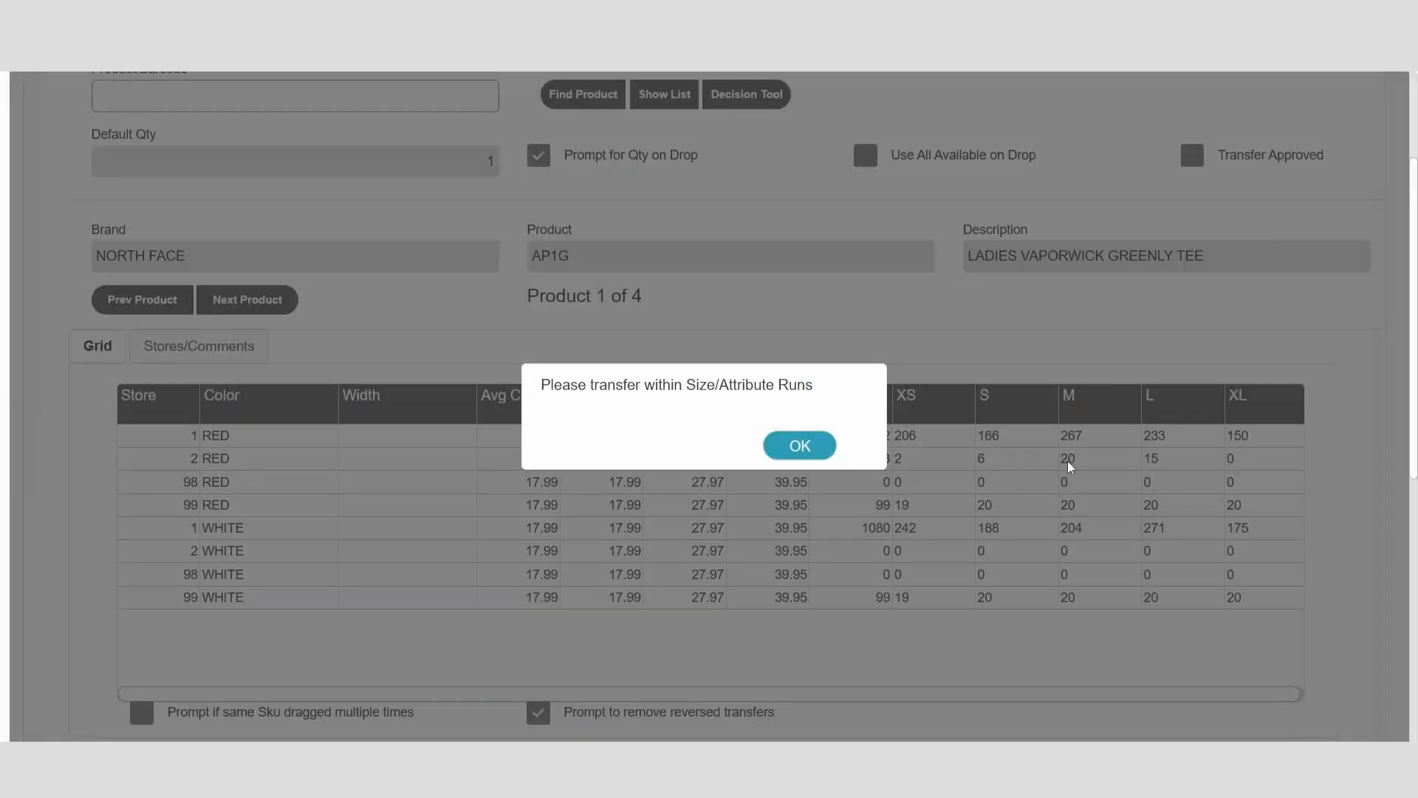
pyautogui.click(800, 446)
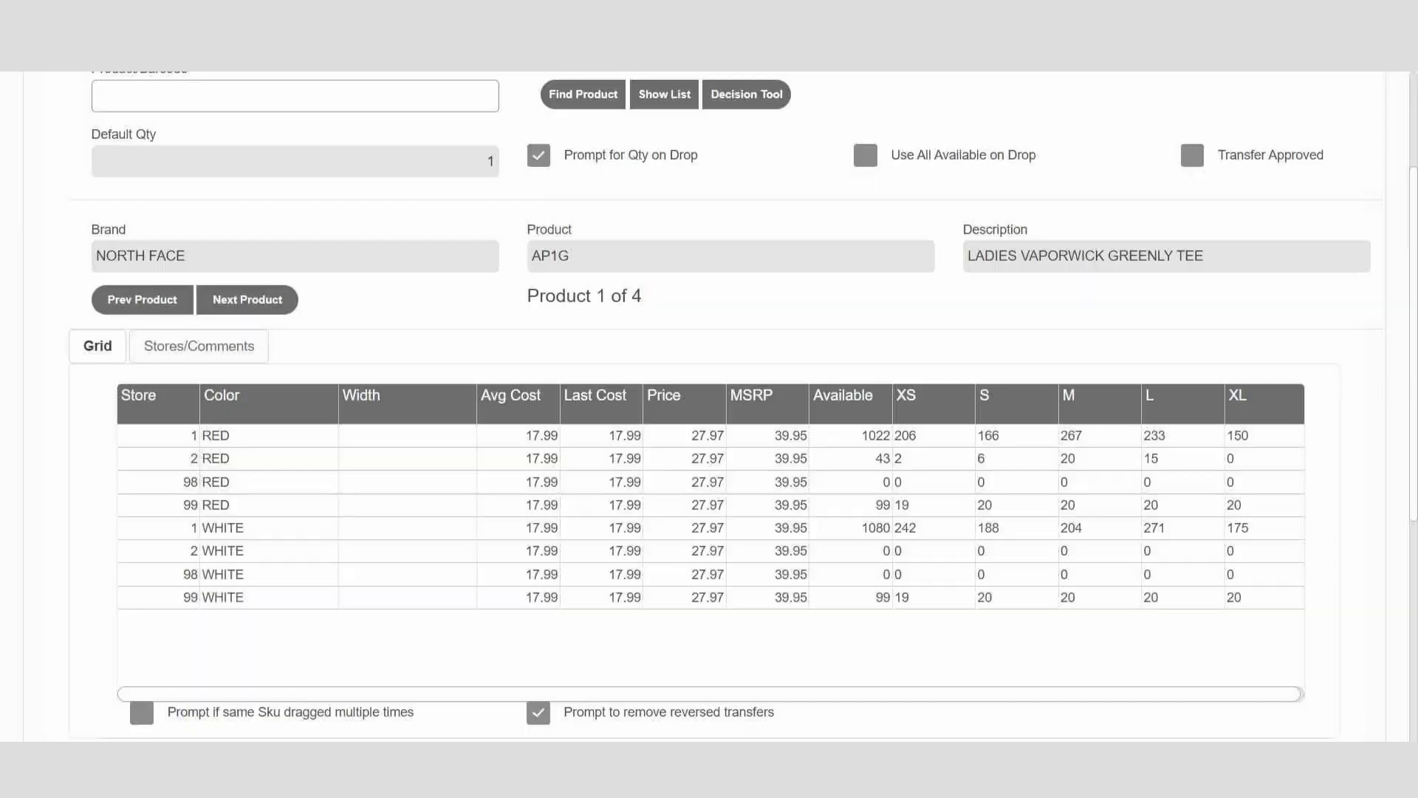
# Step: Move 15 red size L units back from store 2 to store 1 and delete the existing transfer line
pyautogui.moveTo(1158, 463); pyautogui.dragTo(1161, 439)
pyautogui.write('15')
pyautogui.press('Return')
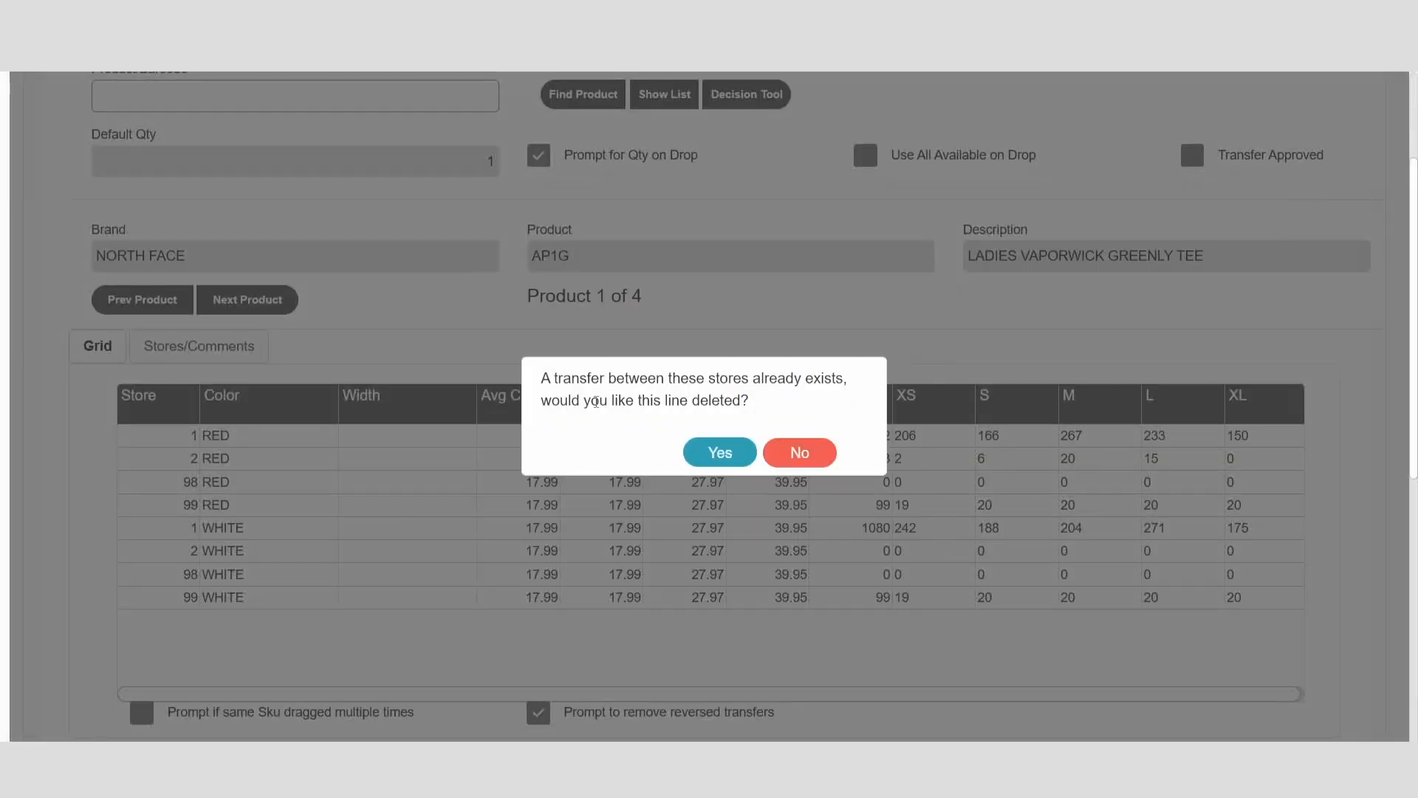
pyautogui.click(719, 451)
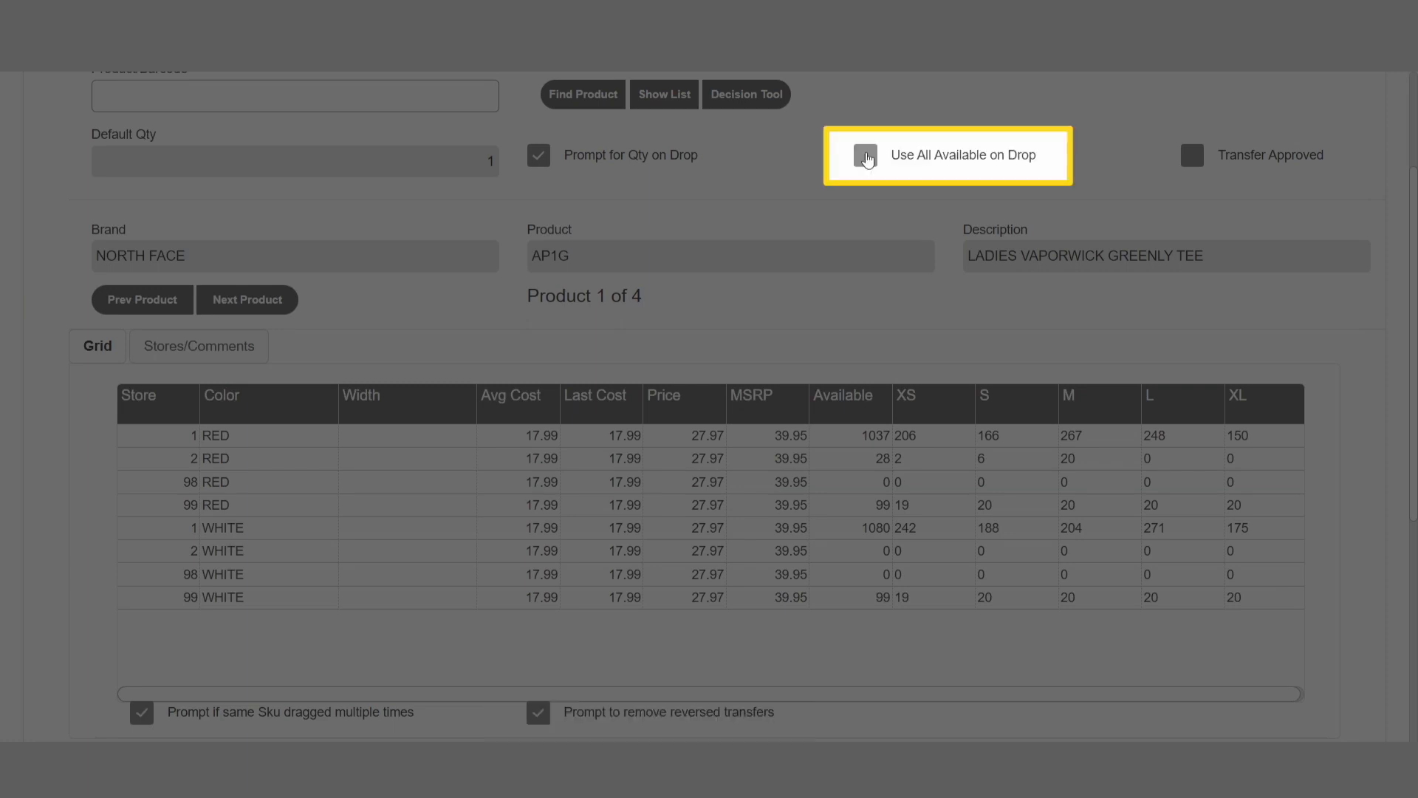
# Step: Turn on Use All Available on Drop and delete the red XS line from the AP1G transfer list
pyautogui.click(865, 156)
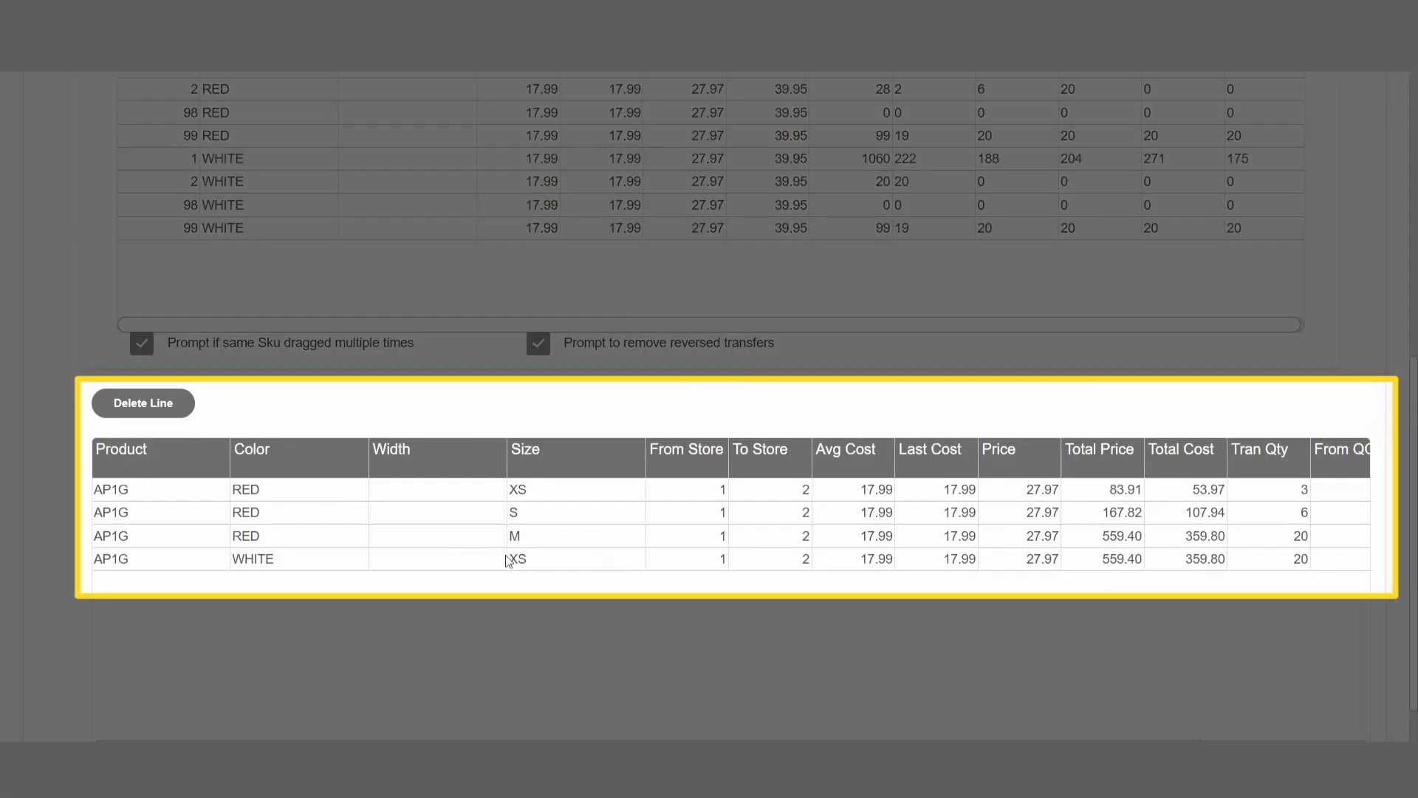
pyautogui.click(326, 490)
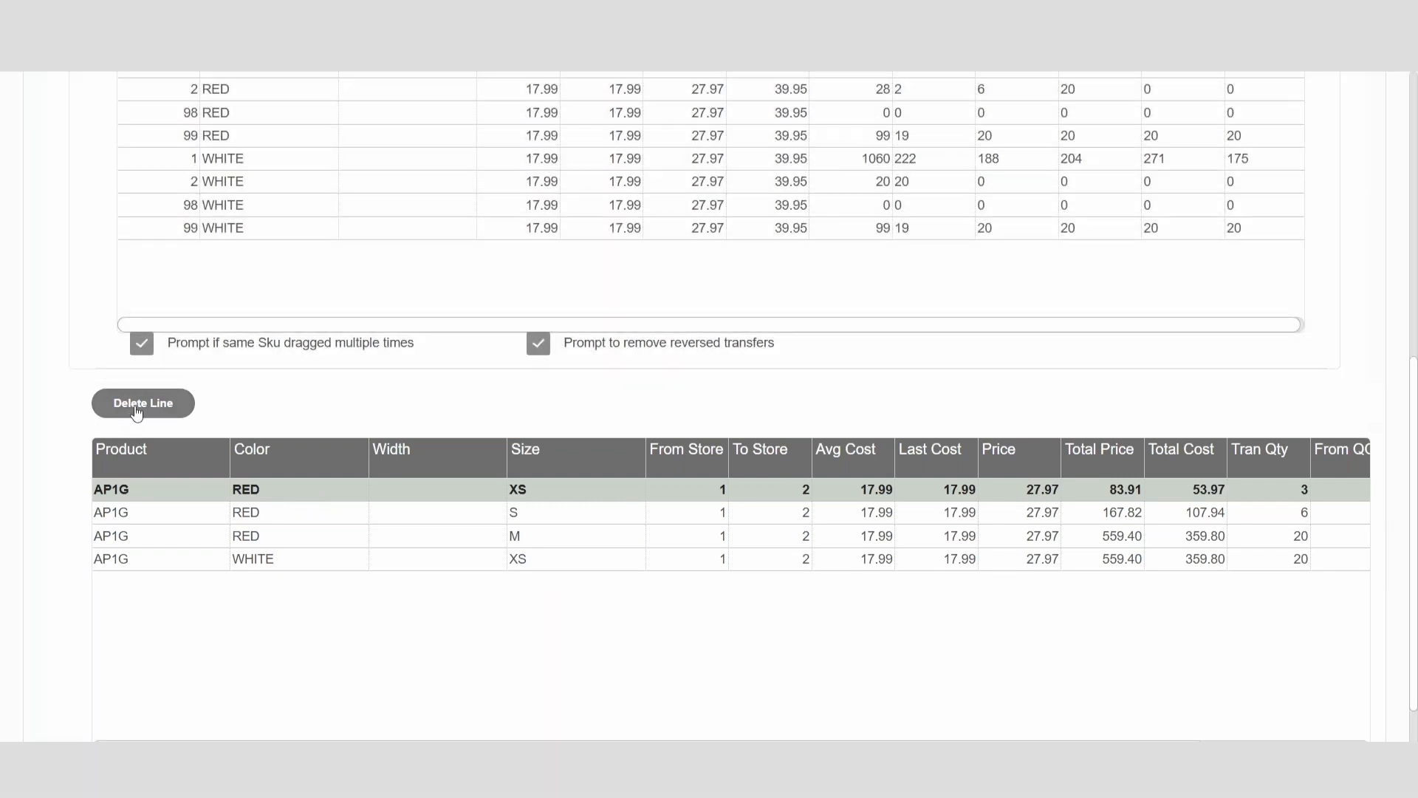
pyautogui.click(136, 405)
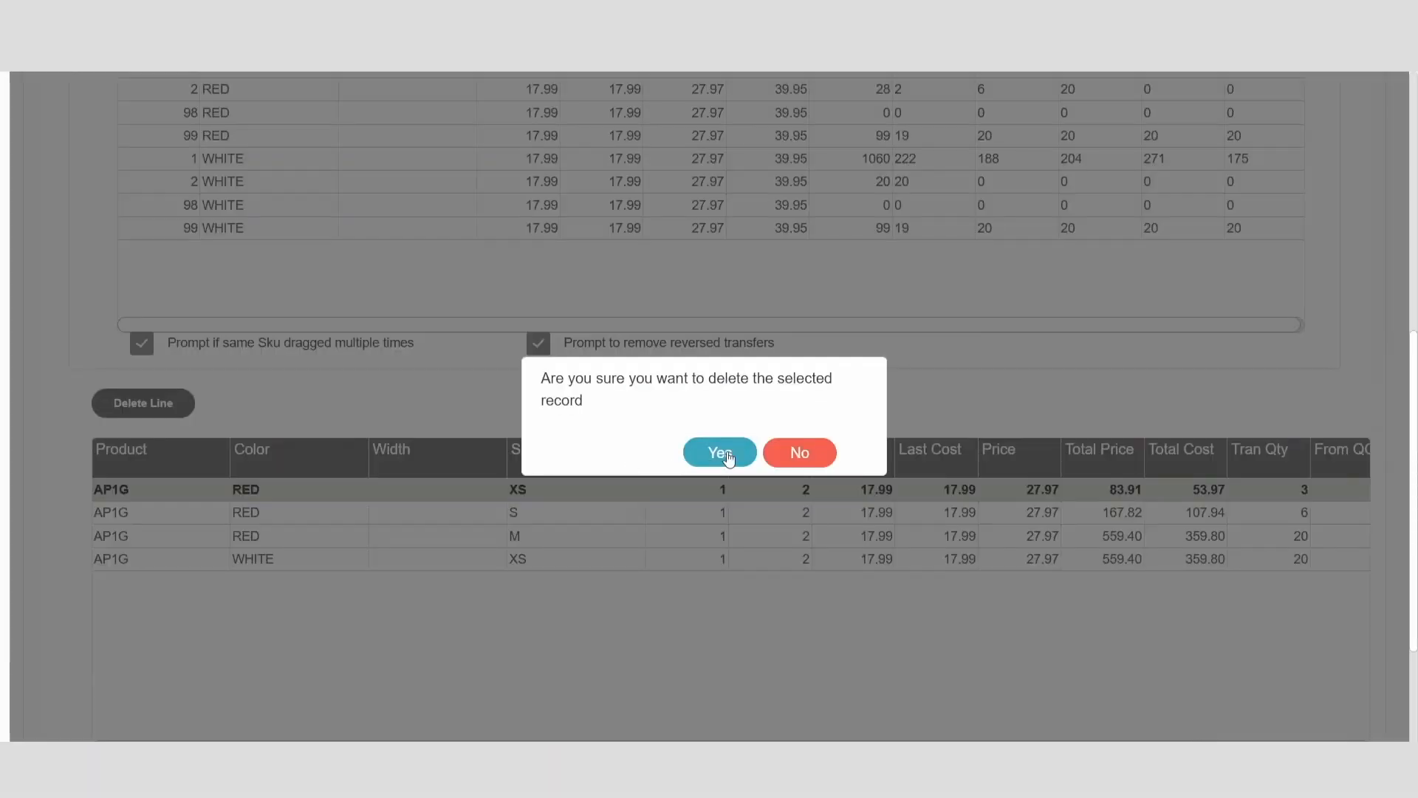
pyautogui.click(720, 453)
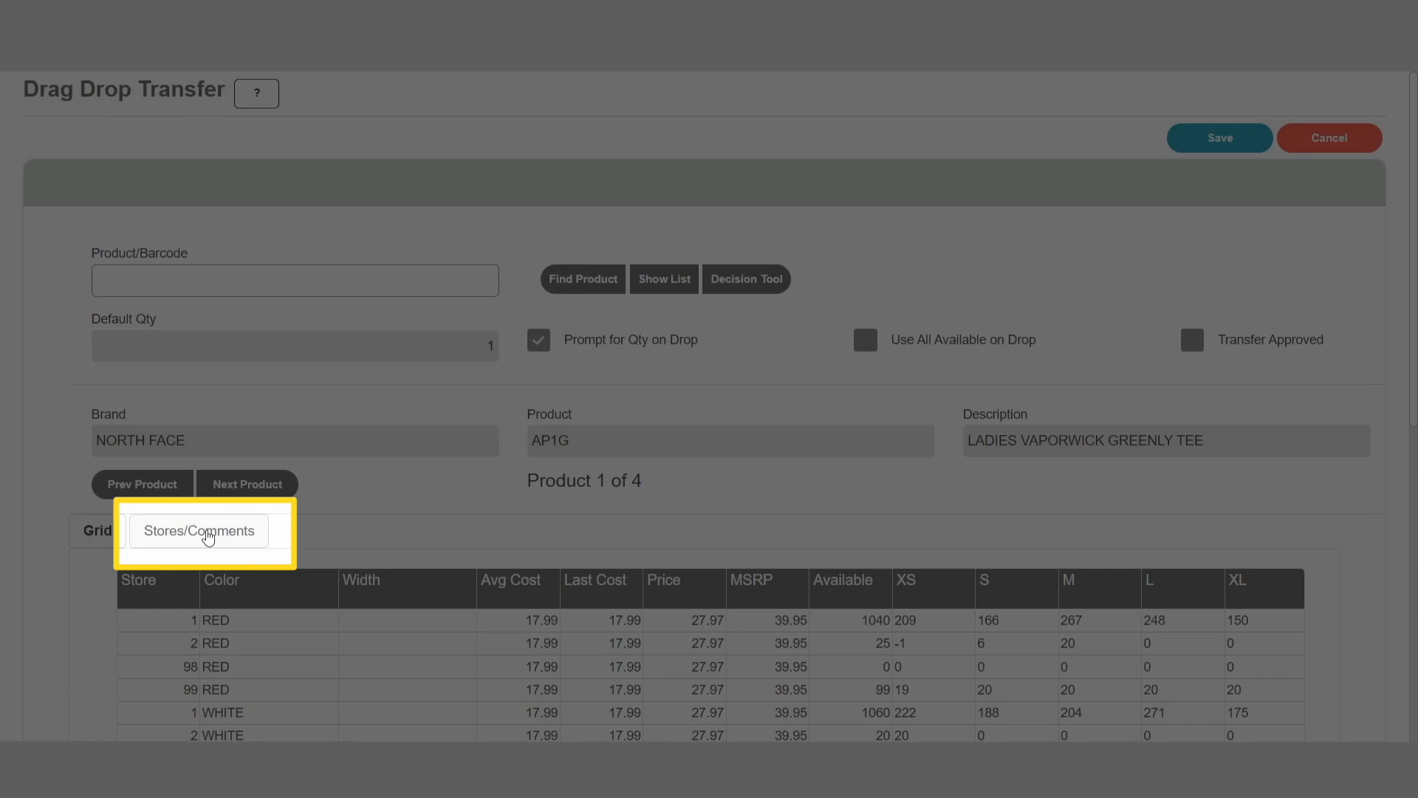
# Step: View the transfer's store and comment settings, and show the list of selected products
pyautogui.click(206, 535)
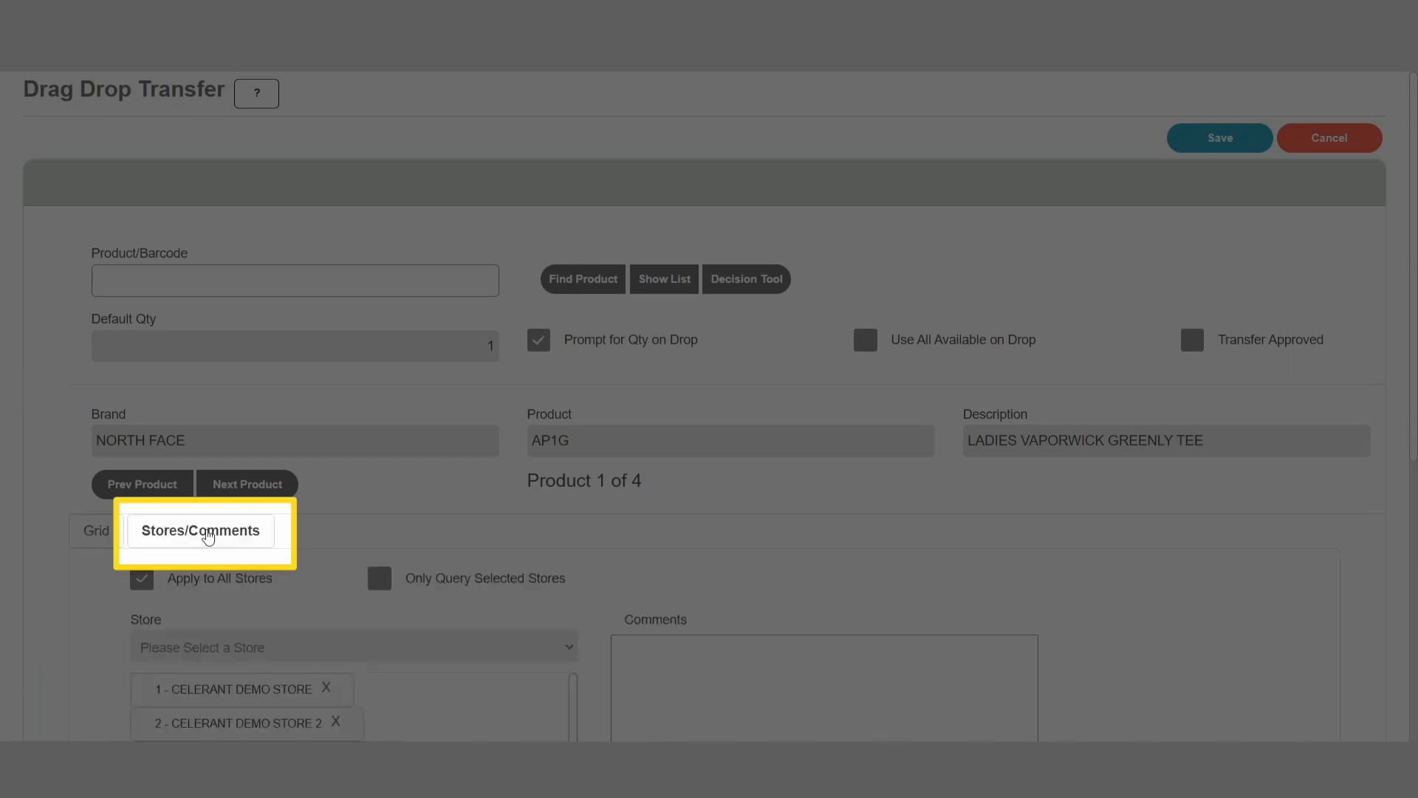
pyautogui.scroll(-3, 386, 529)
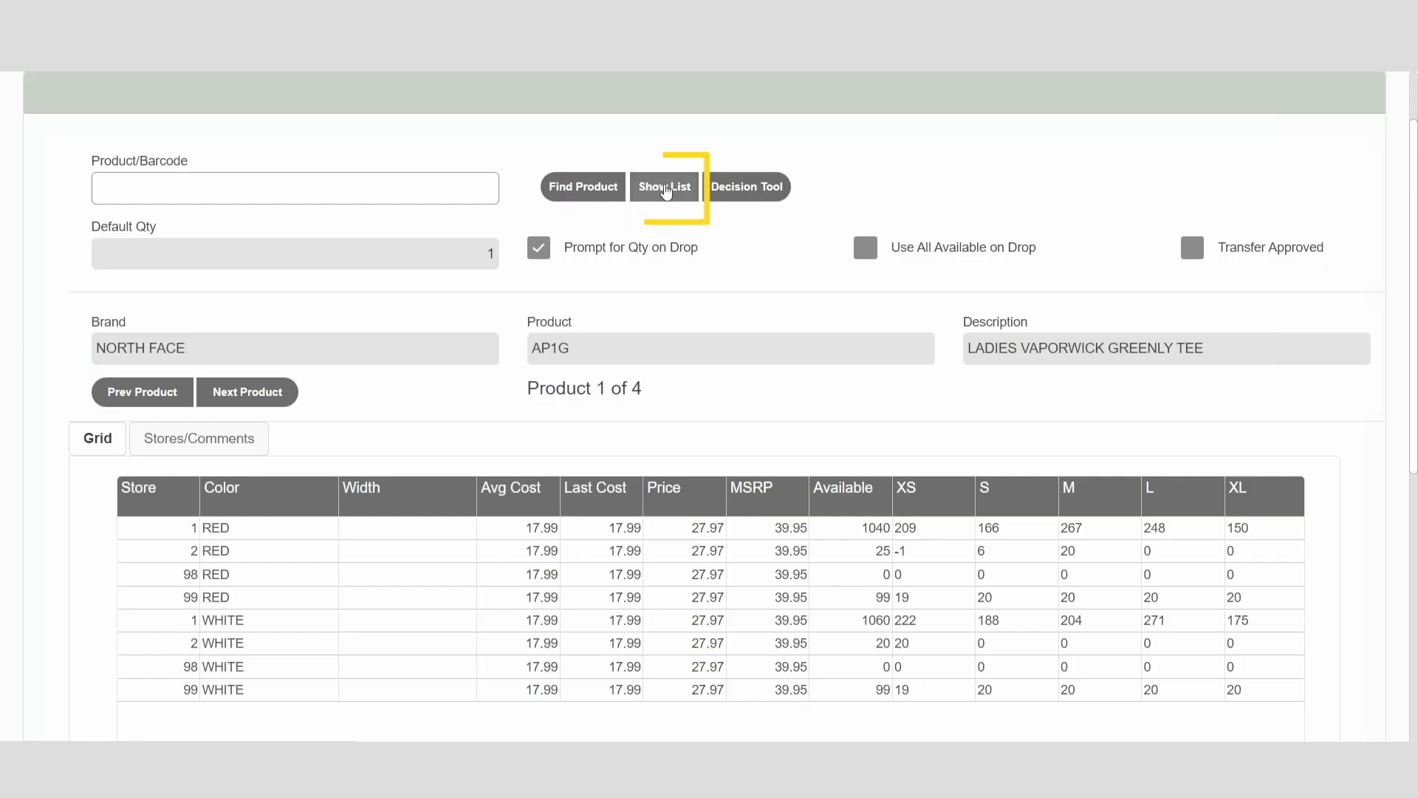
pyautogui.click(664, 187)
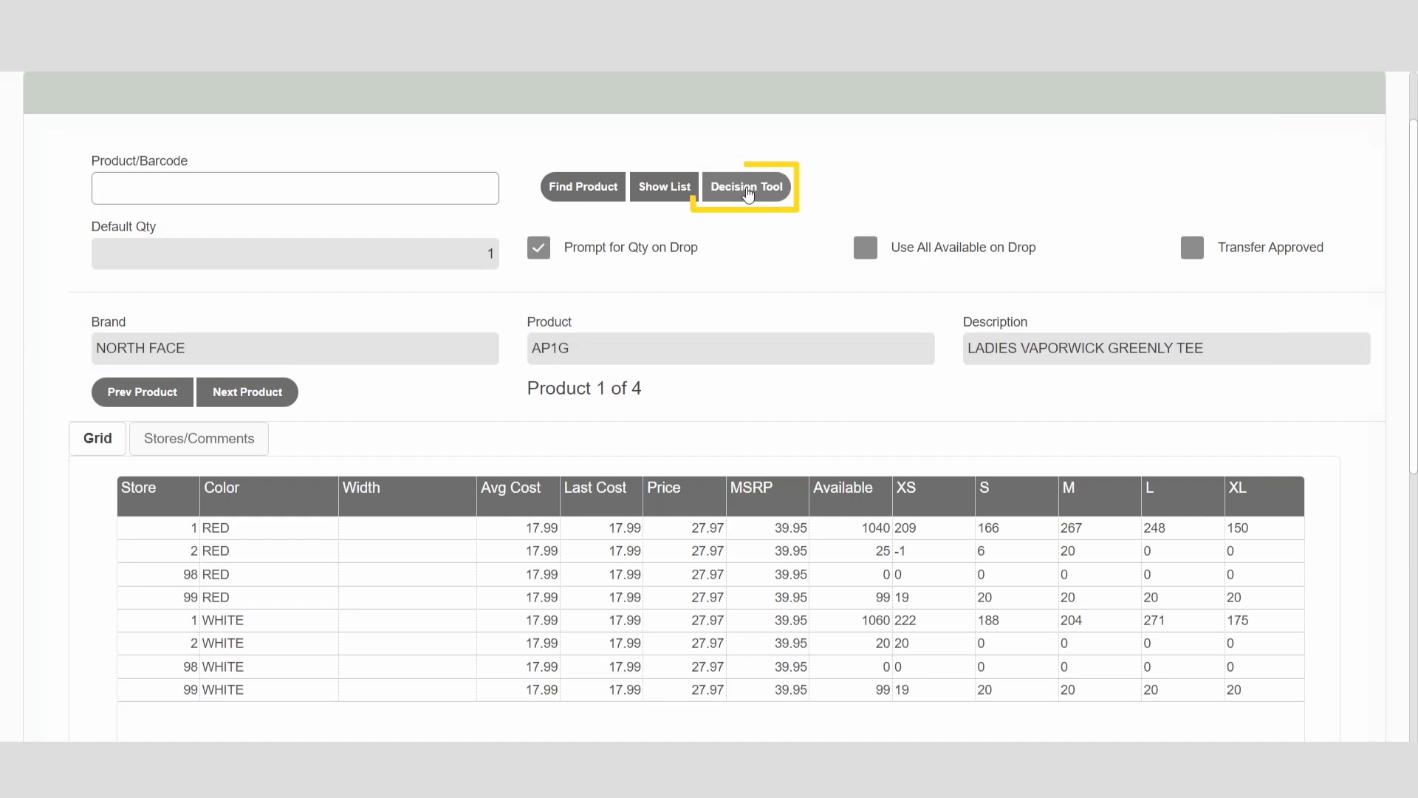
# Step: Open the Decision Tool and view the stock data for style AP1G
pyautogui.click(747, 189)
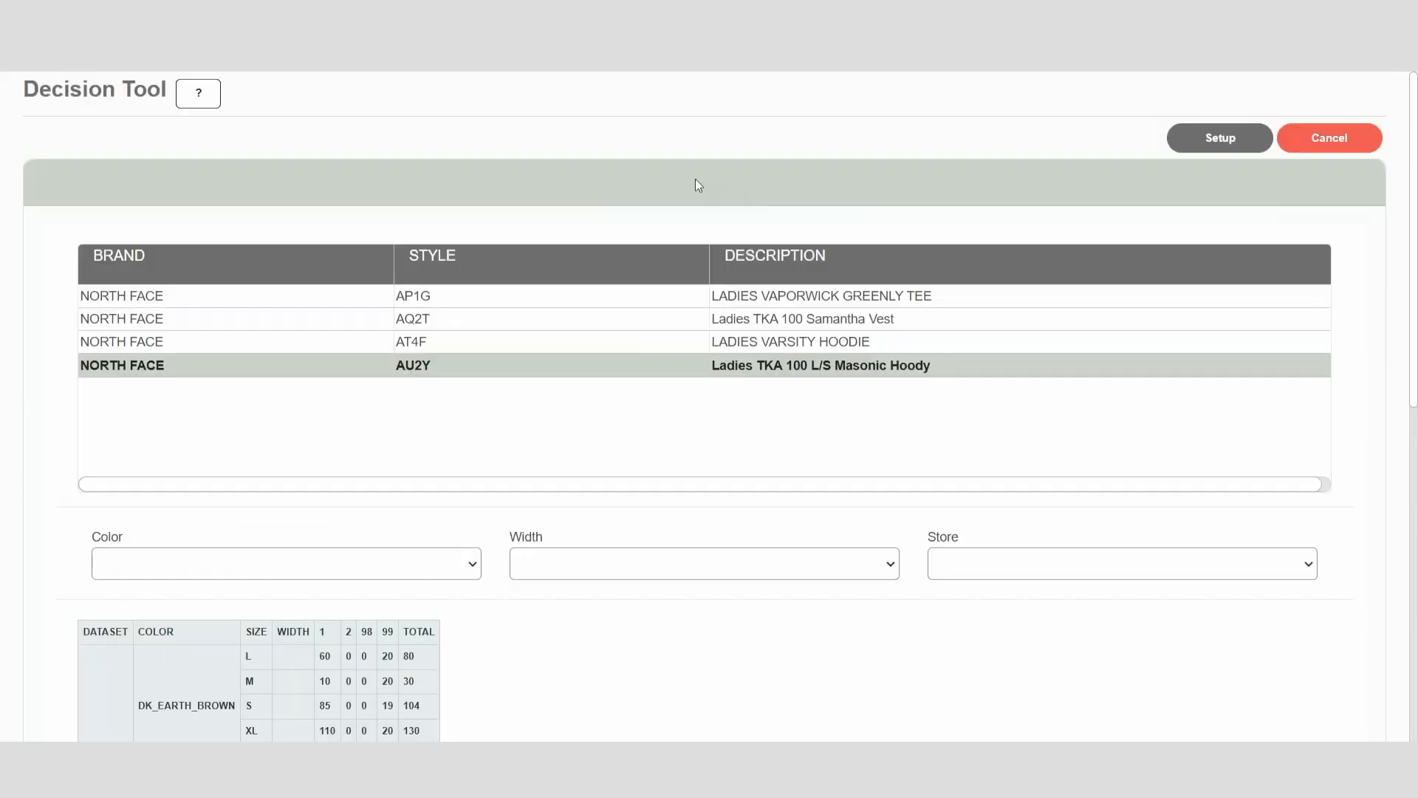
pyautogui.click(393, 294)
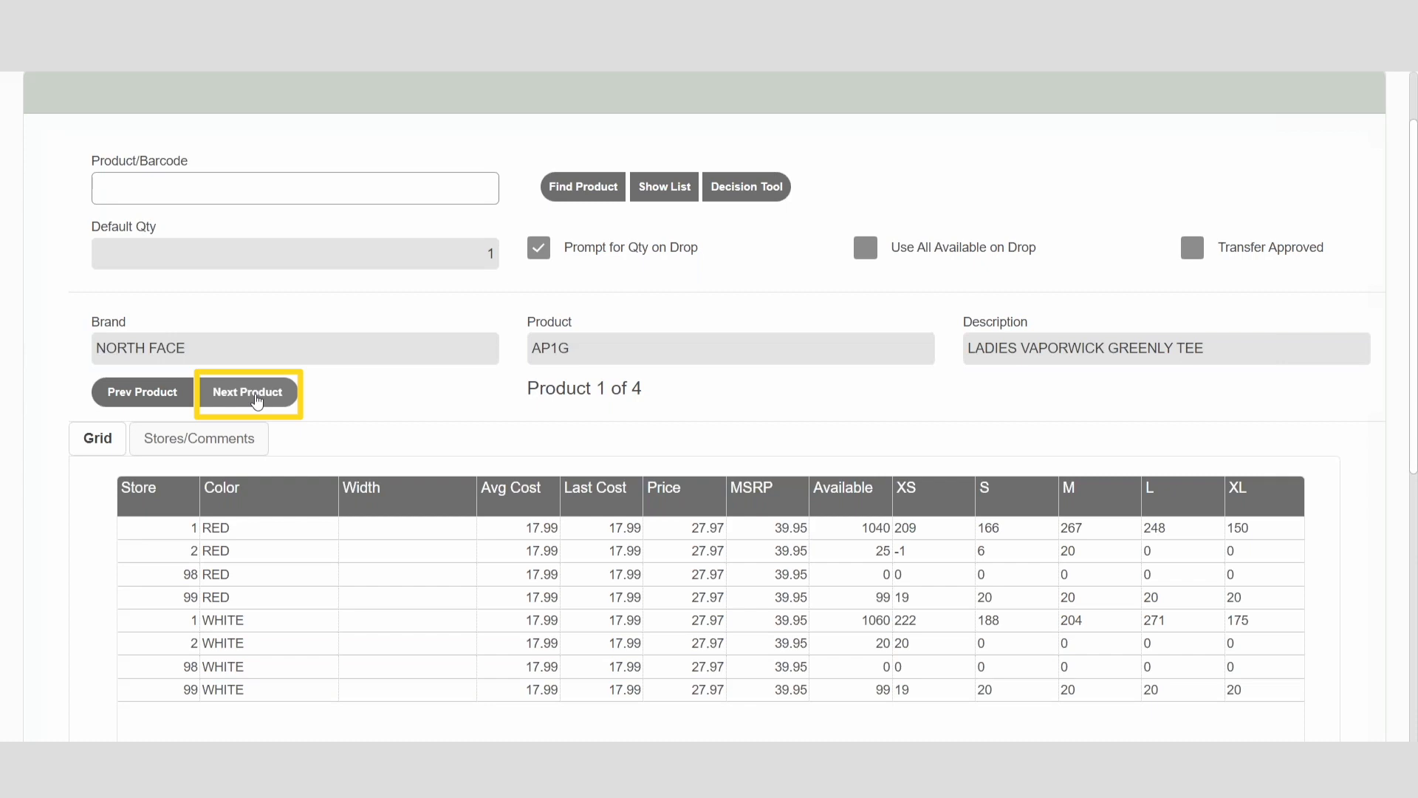
# Step: Step forward through the transfer's selected products, from AP1G to AQ2T and onward
pyautogui.click(251, 392)
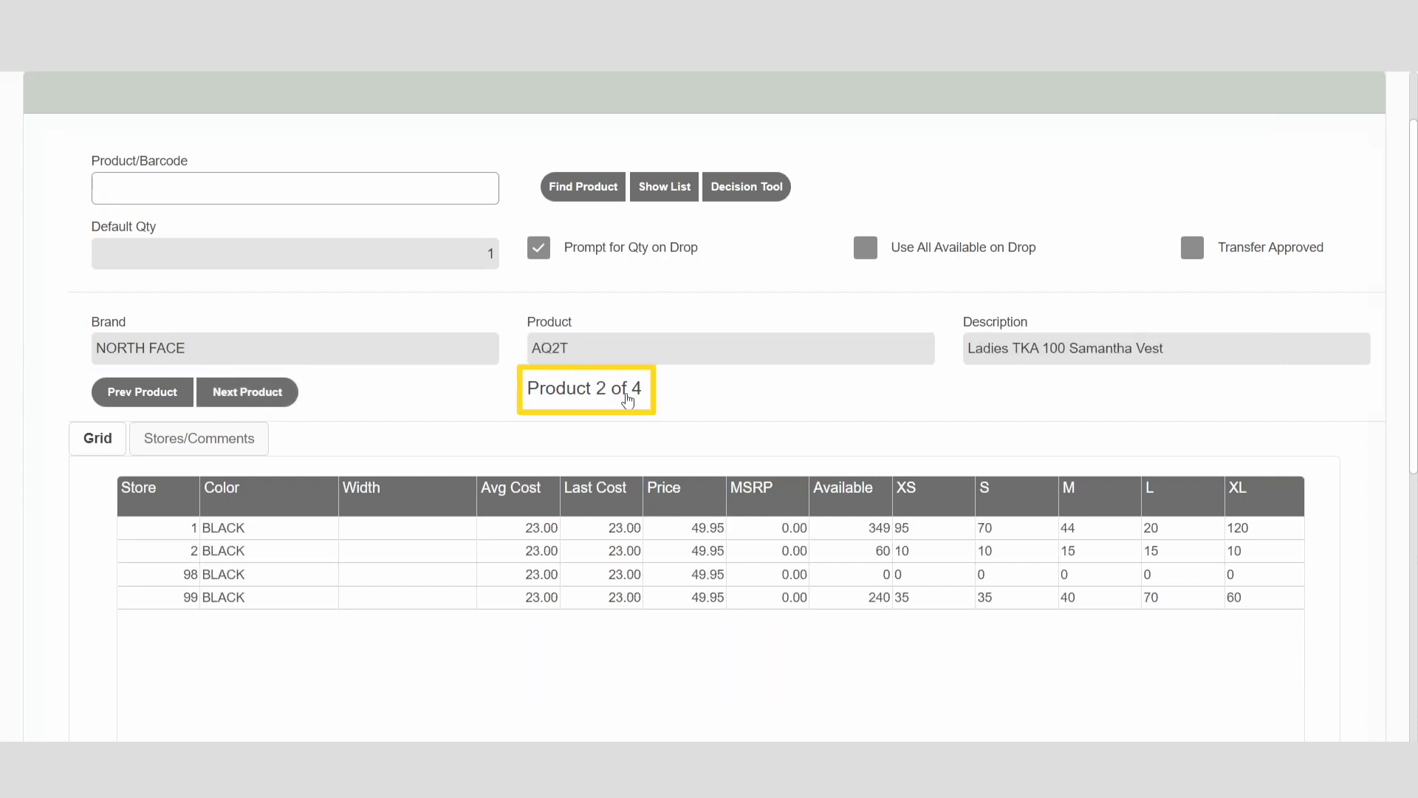
pyautogui.click(249, 392)
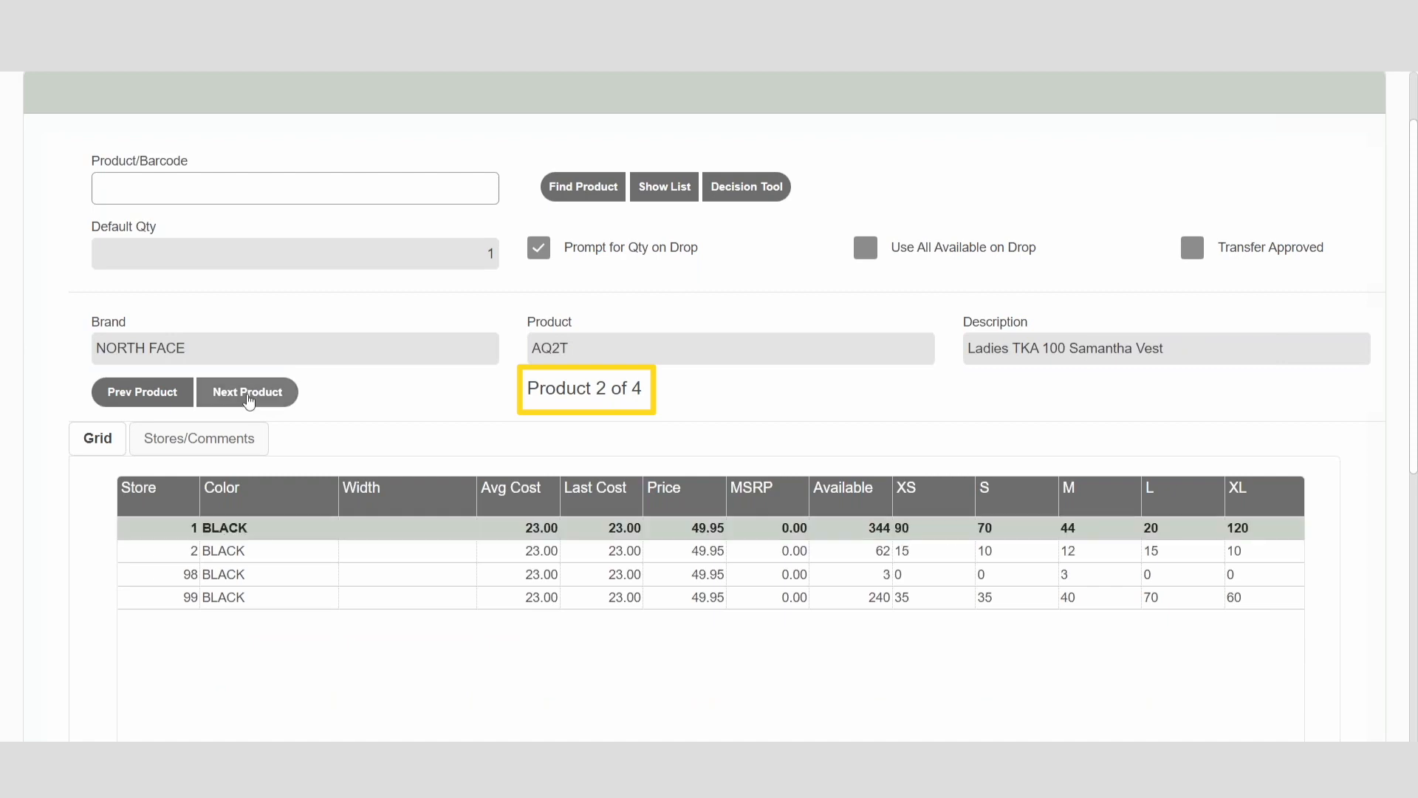
pyautogui.click(248, 397)
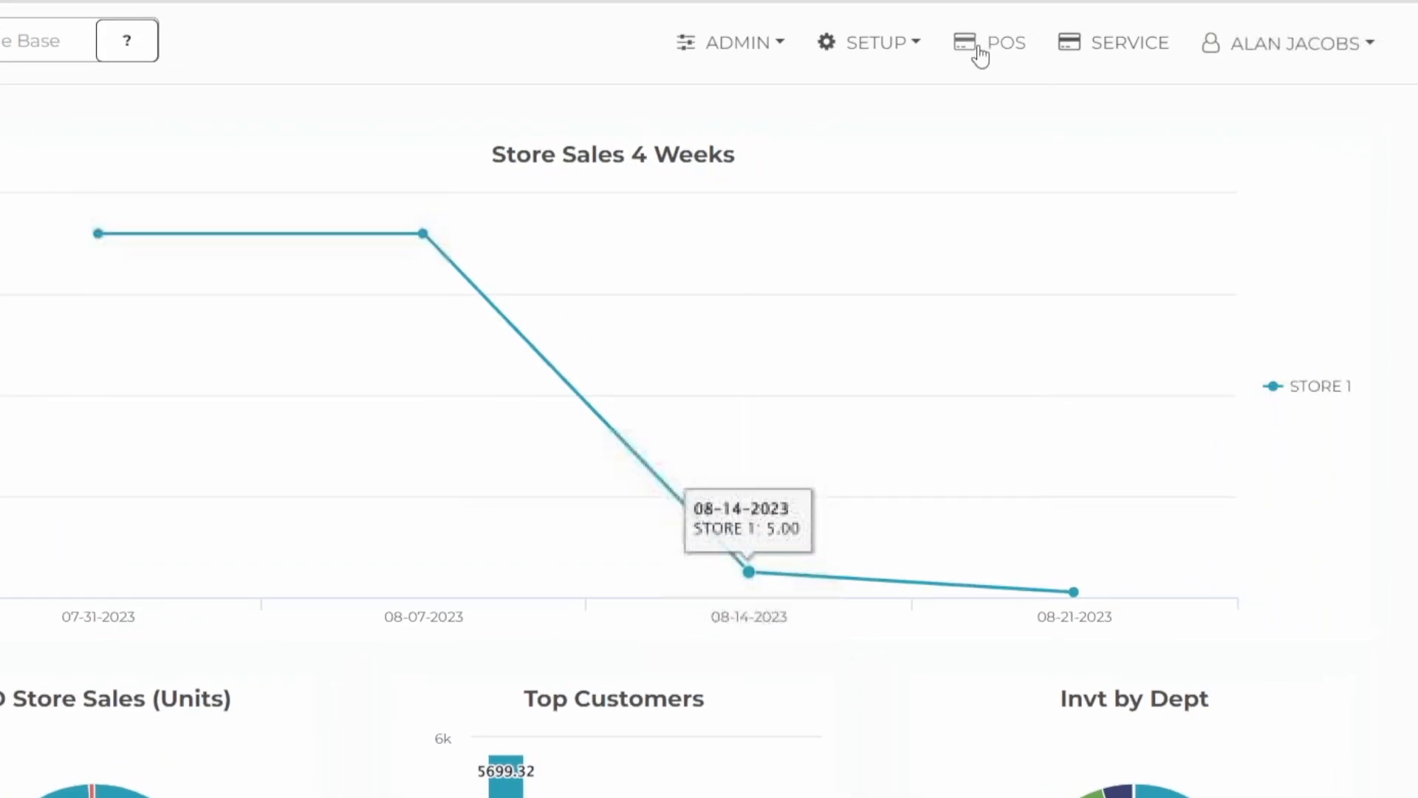
# Step: Set the quantity to make to 2 on the manufacture ticket for product RG202310_22 and save the ticket
pyautogui.click(883, 54)
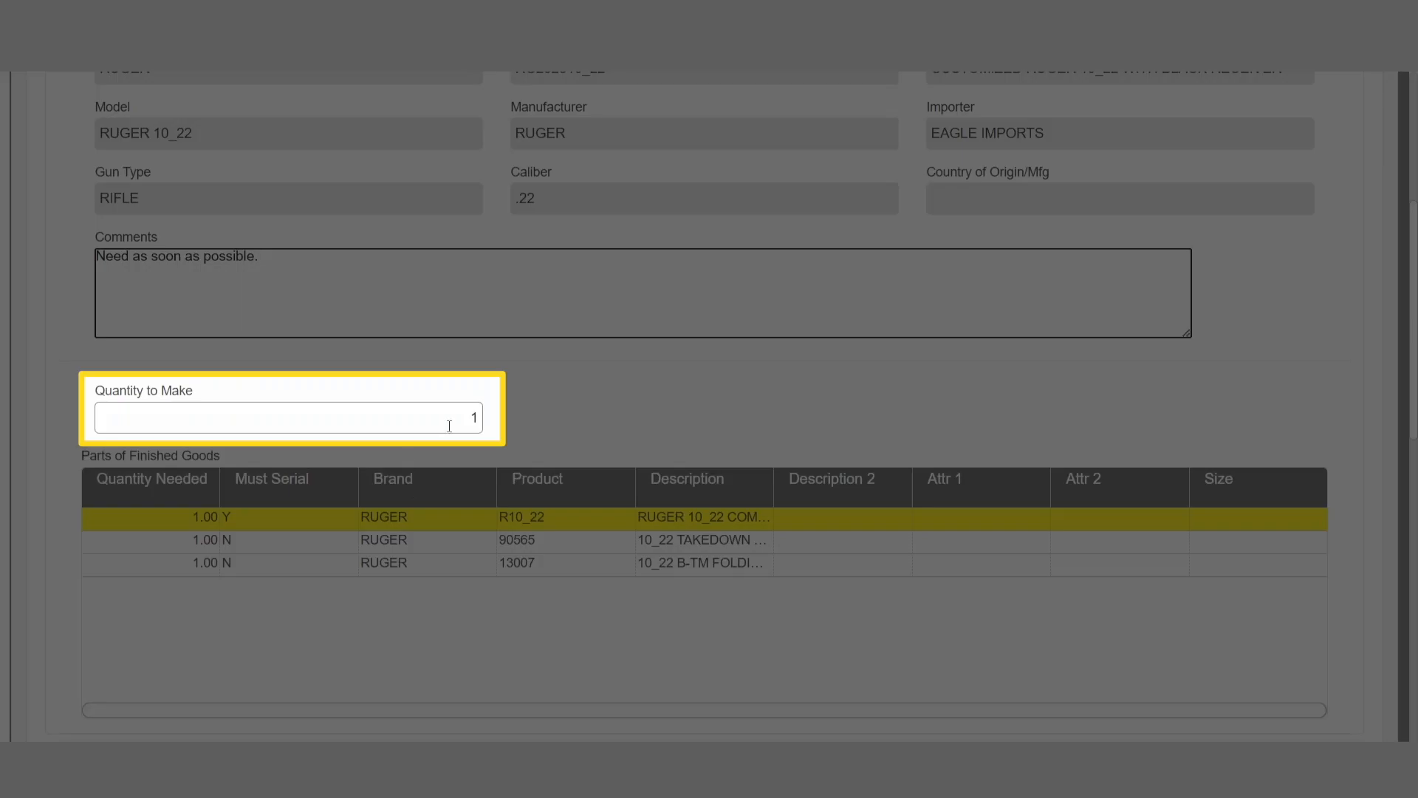
pyautogui.write('2')
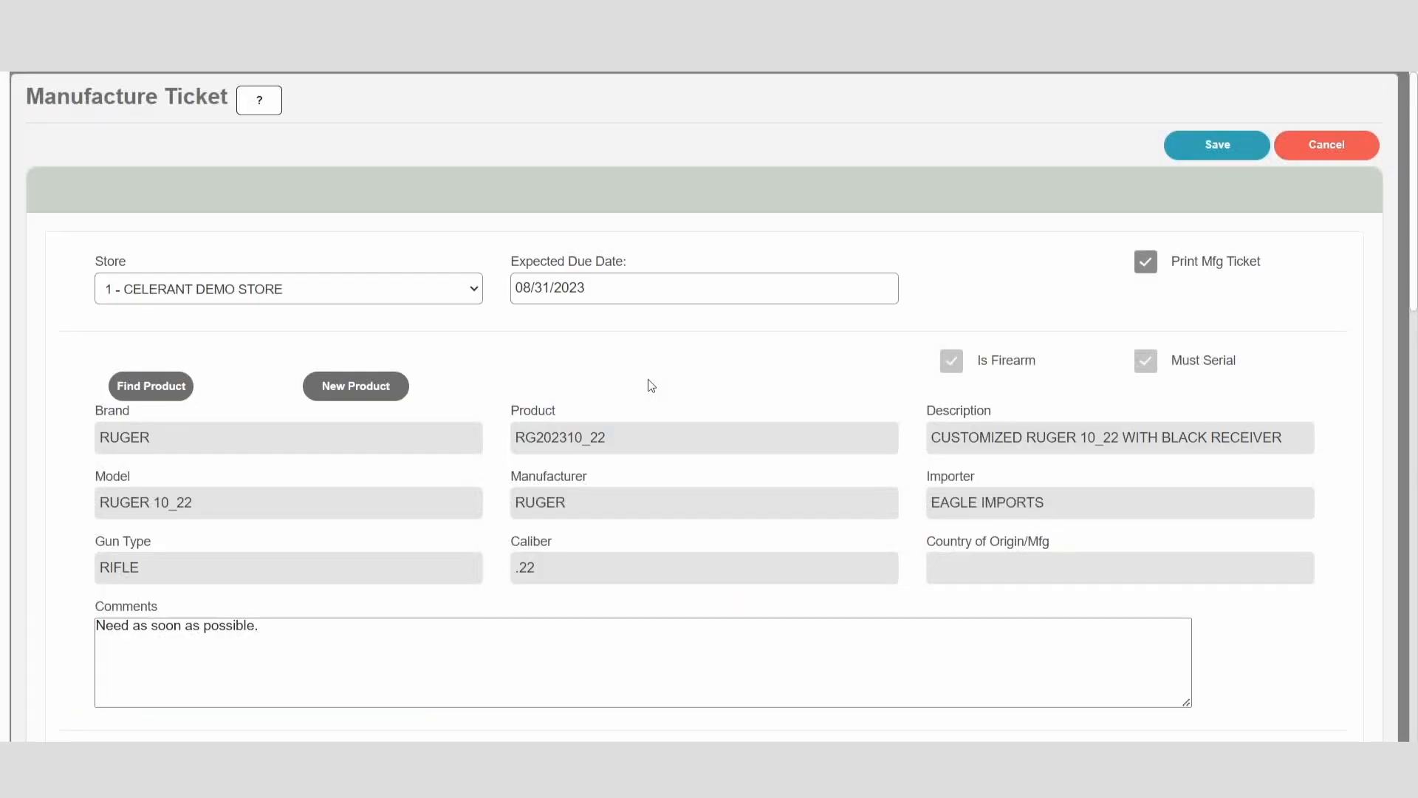
pyautogui.click(1219, 146)
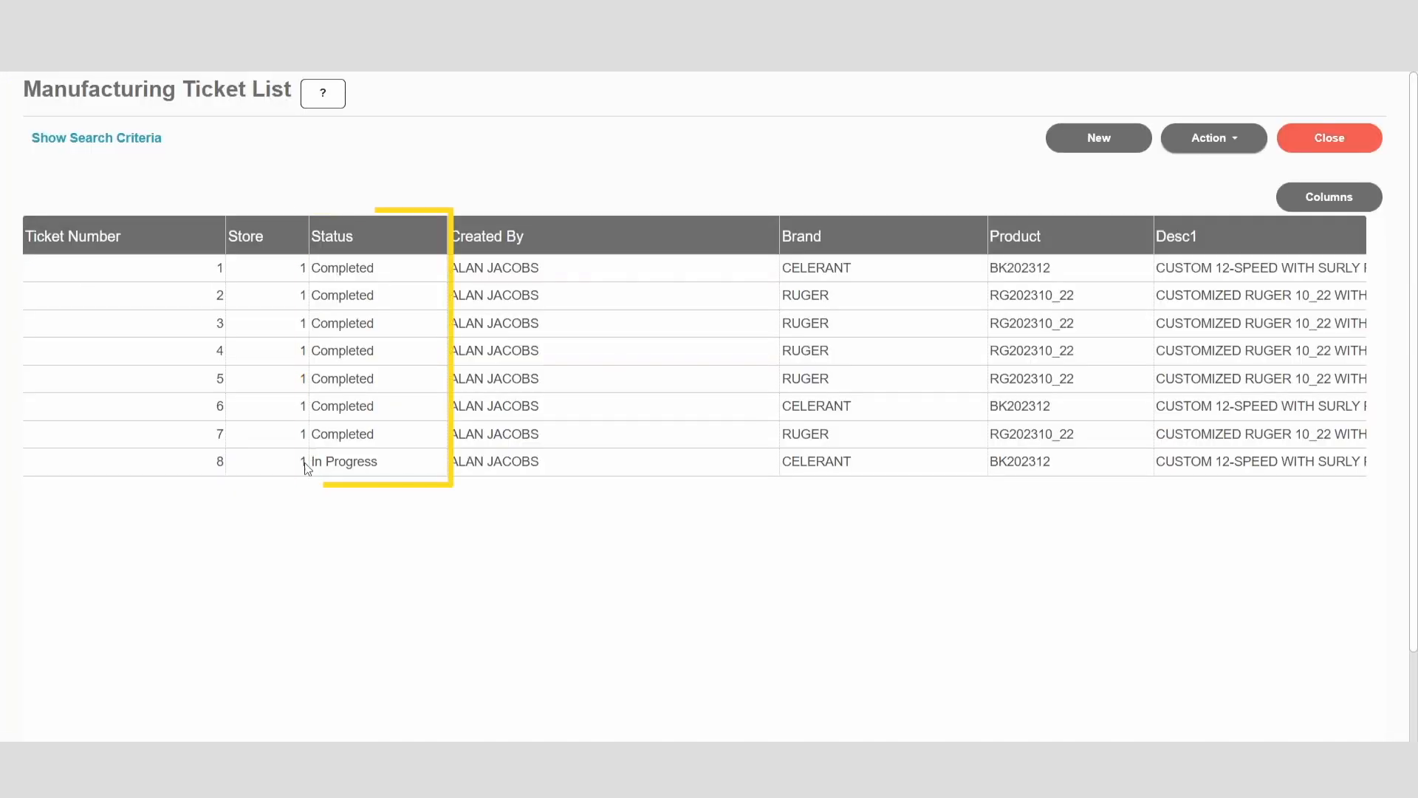
pyautogui.click(309, 464)
pyautogui.click(1214, 139)
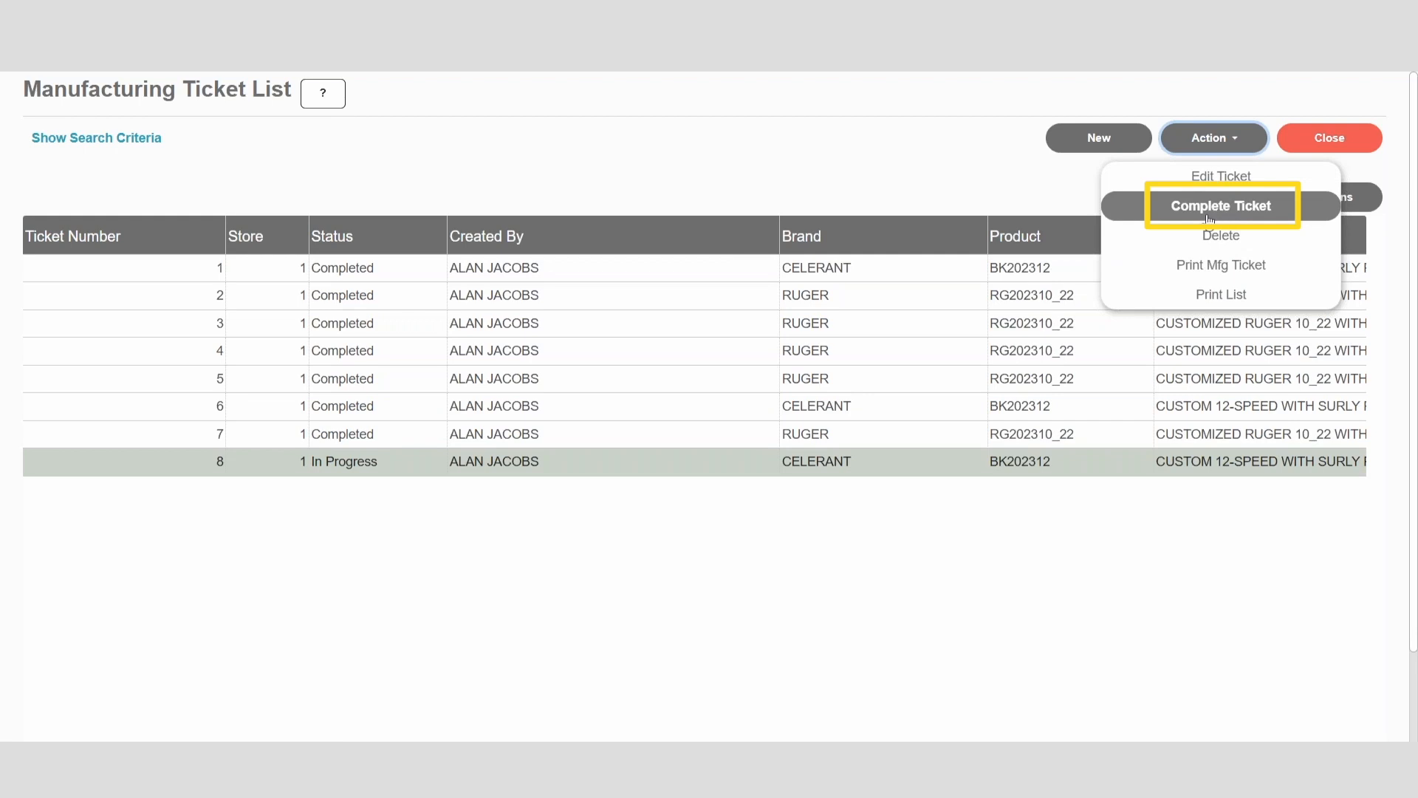
pyautogui.click(1236, 220)
pyautogui.click(163, 414)
pyautogui.write('0507202305')
pyautogui.press('Return')
pyautogui.scroll(-4, 585, 472)
pyautogui.click(141, 530)
pyautogui.write('0507202305')
pyautogui.press('Return')
pyautogui.scroll(5, 908, 541)
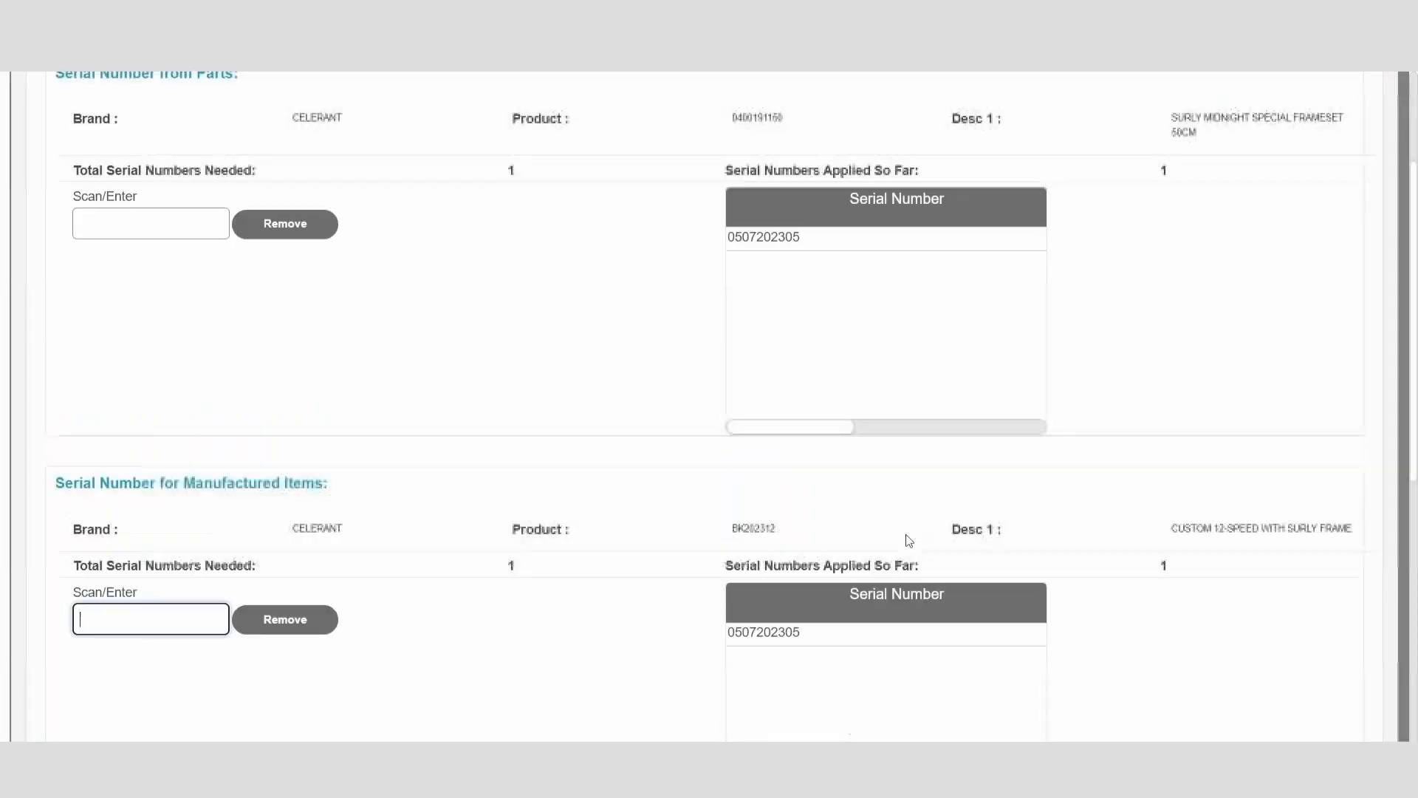
pyautogui.click(1217, 139)
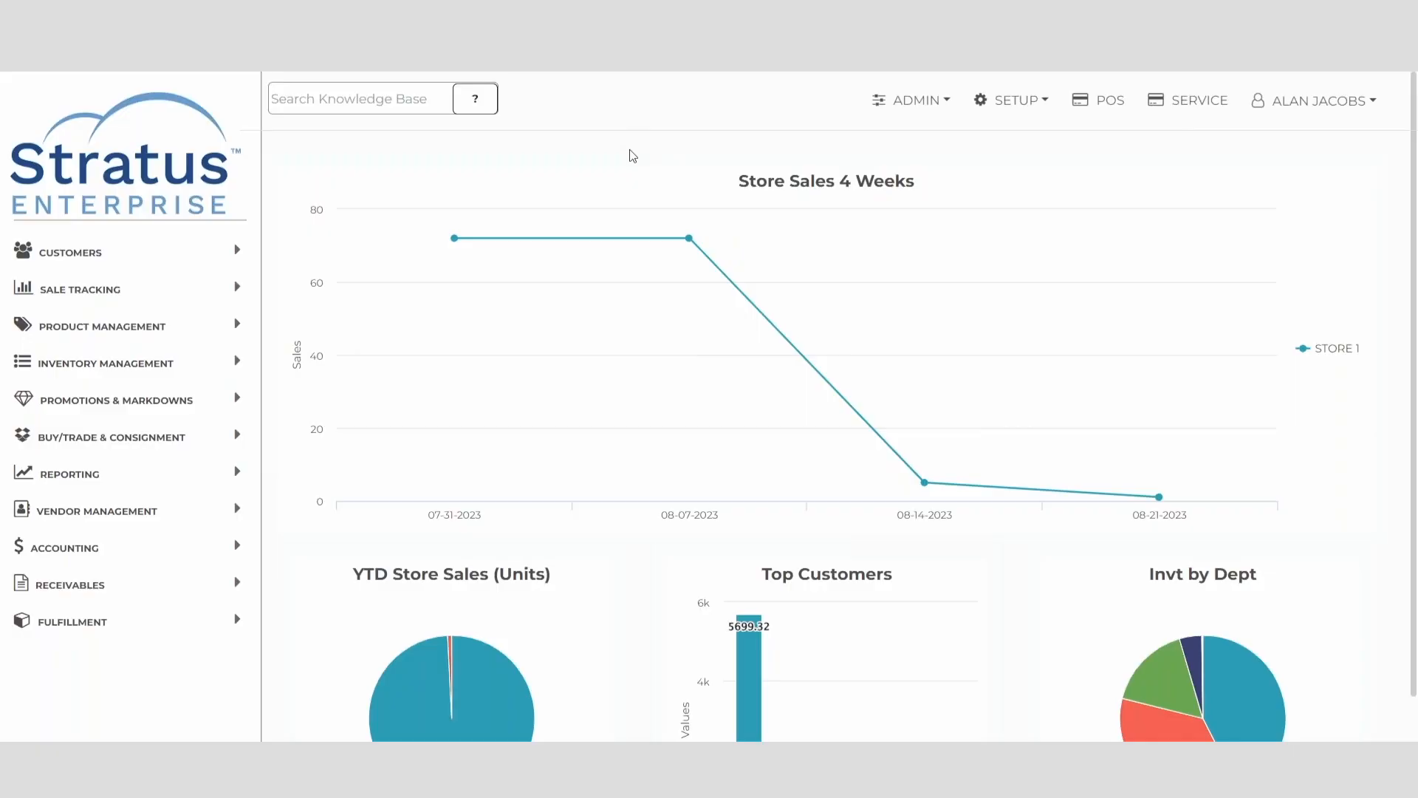
# Step: Open the store configuration of store 1 from the system configuration list and go to its range settings
pyautogui.click(914, 103)
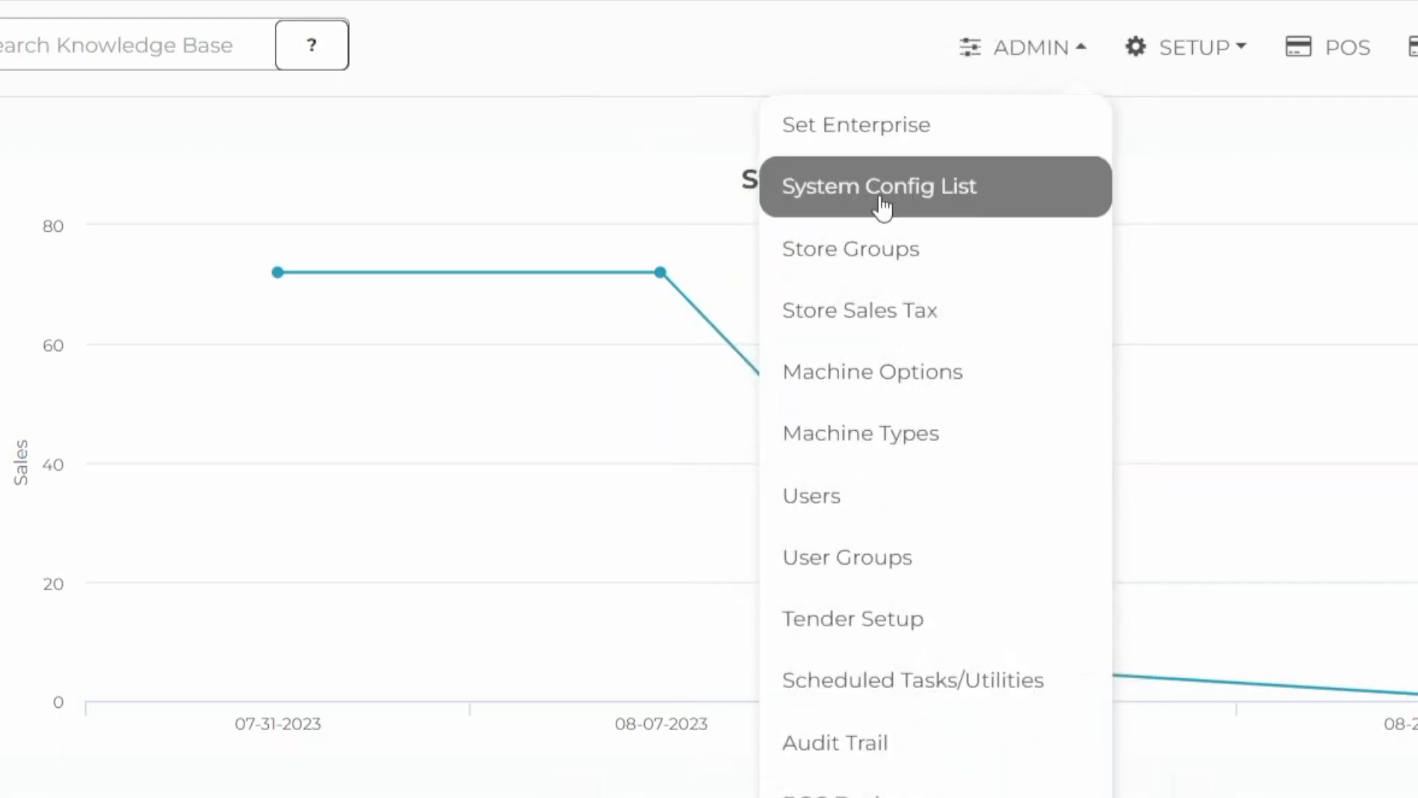
pyautogui.click(883, 209)
pyautogui.click(77, 279)
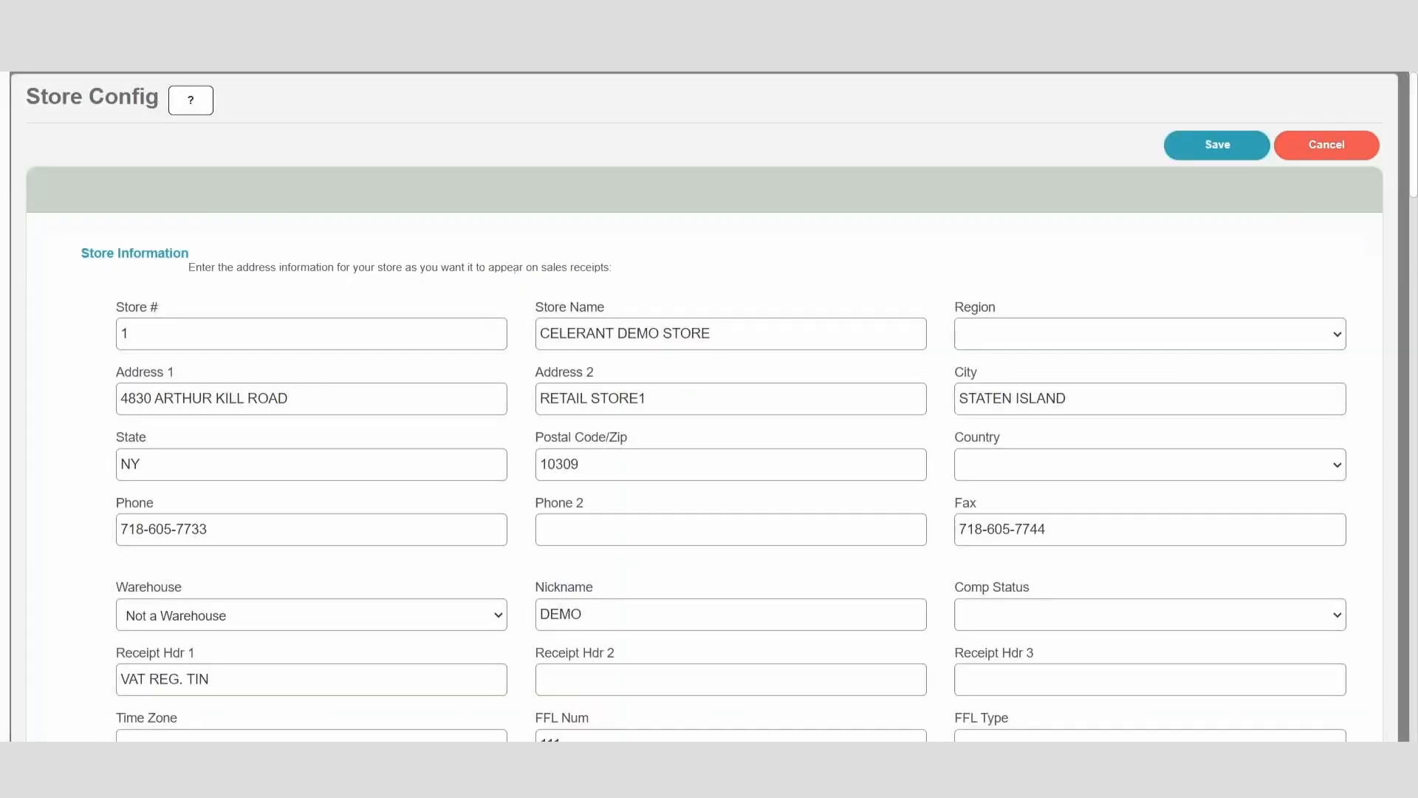
pyautogui.scroll(-10, 522, 376)
pyautogui.scroll(-8, 522, 376)
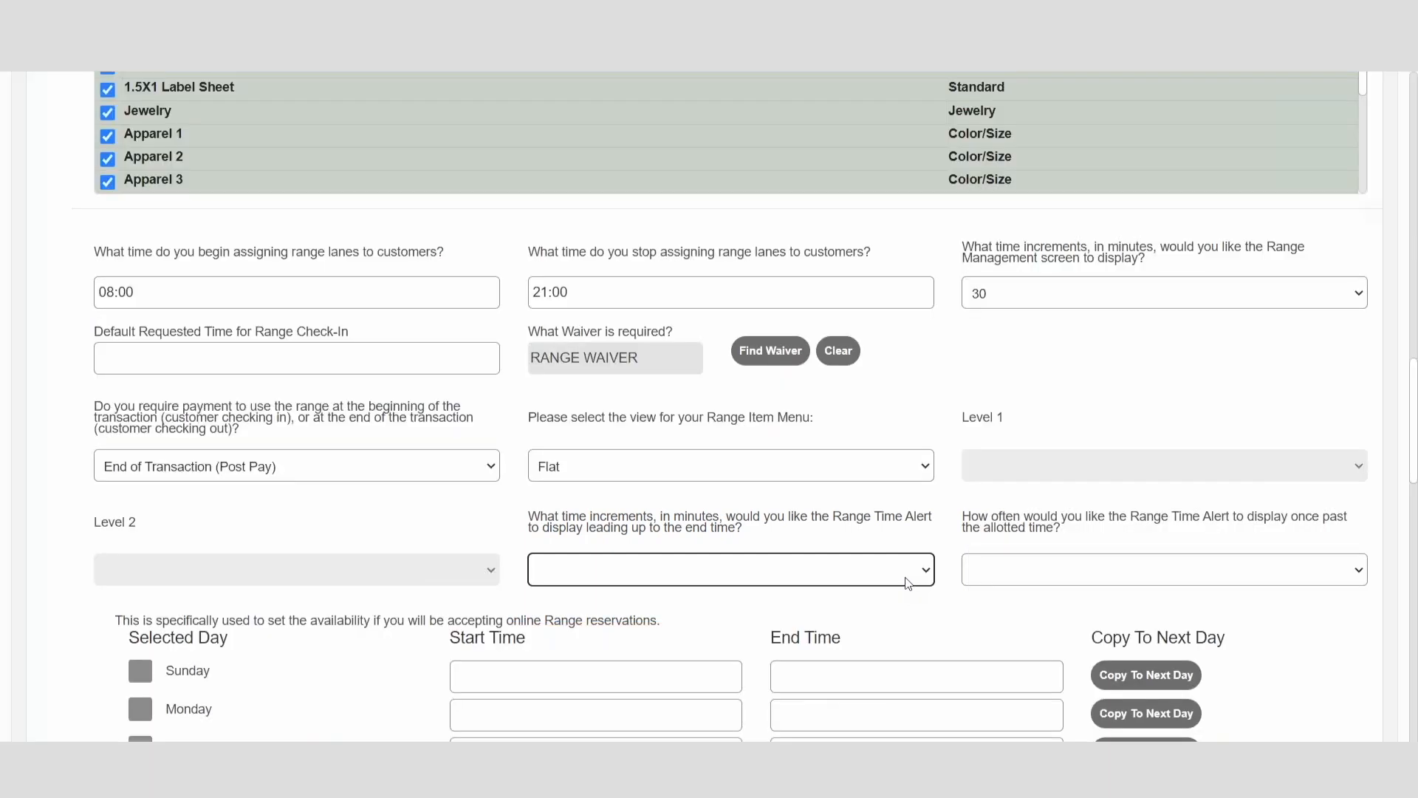
# Step: Set the Range Time Alert increment before the end time to 1 minute and choose its frequency once past the allotted time
pyautogui.click(907, 584)
pyautogui.click(779, 310)
pyautogui.click(1094, 570)
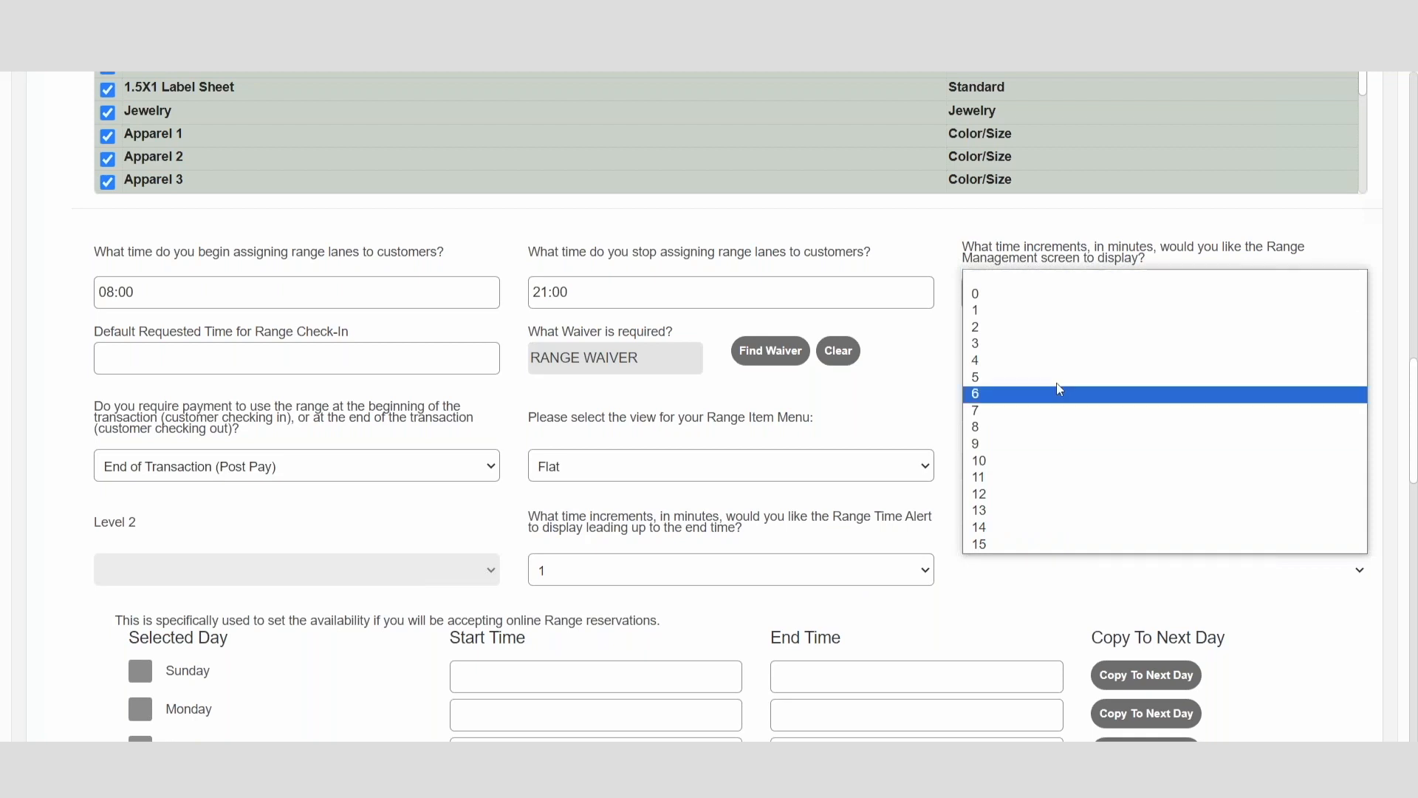
pyautogui.click(981, 303)
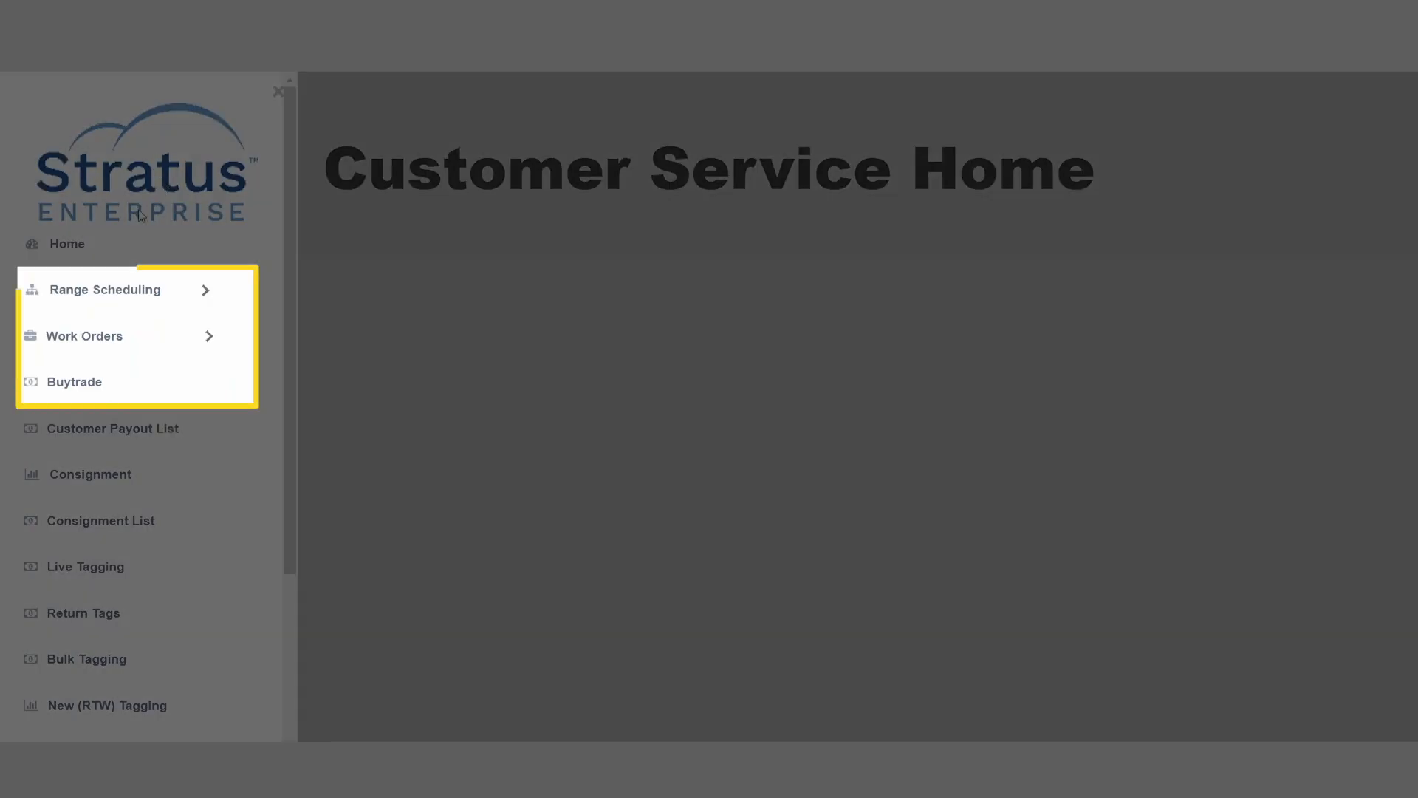
# Step: Open Range Management from the customer service home and start a range check-in
pyautogui.click(108, 299)
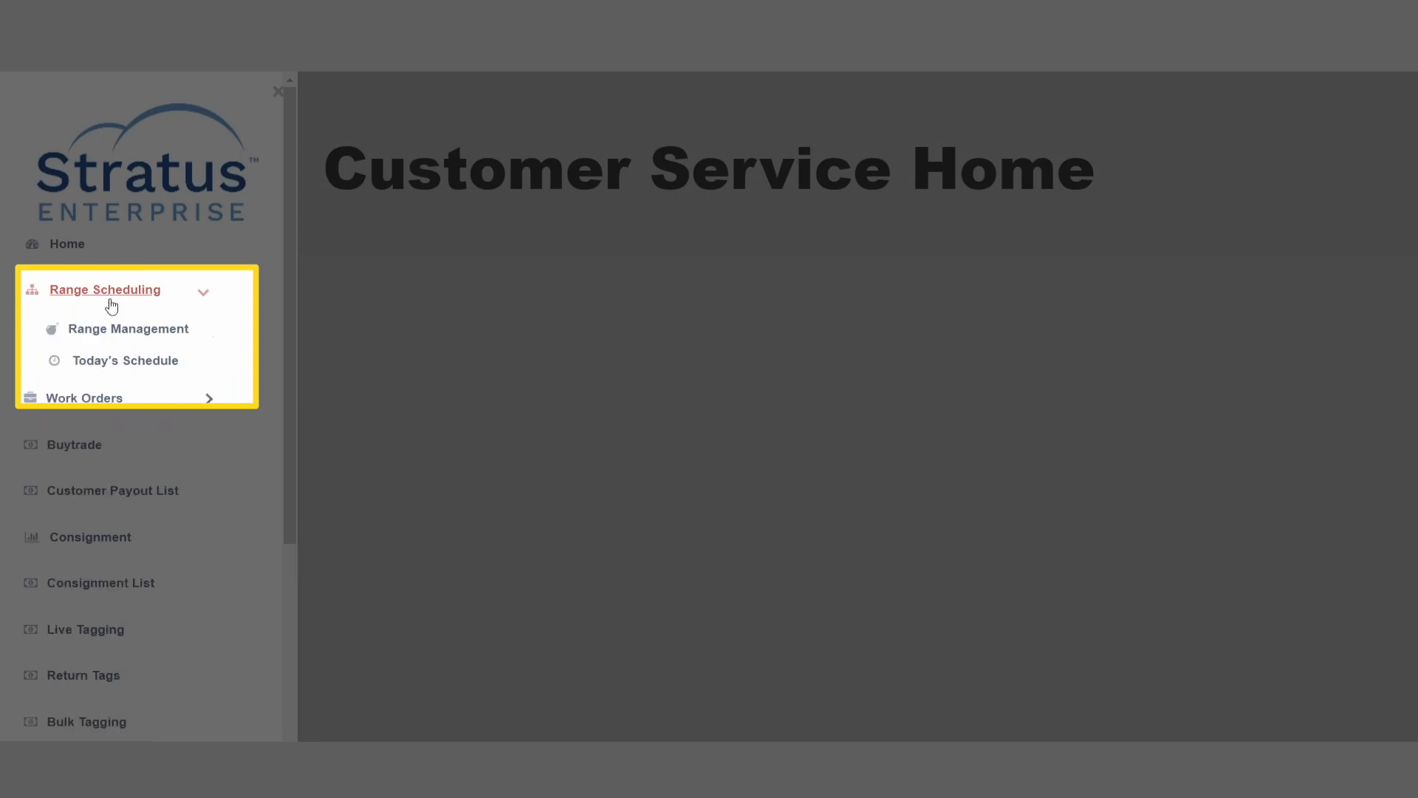
pyautogui.click(131, 333)
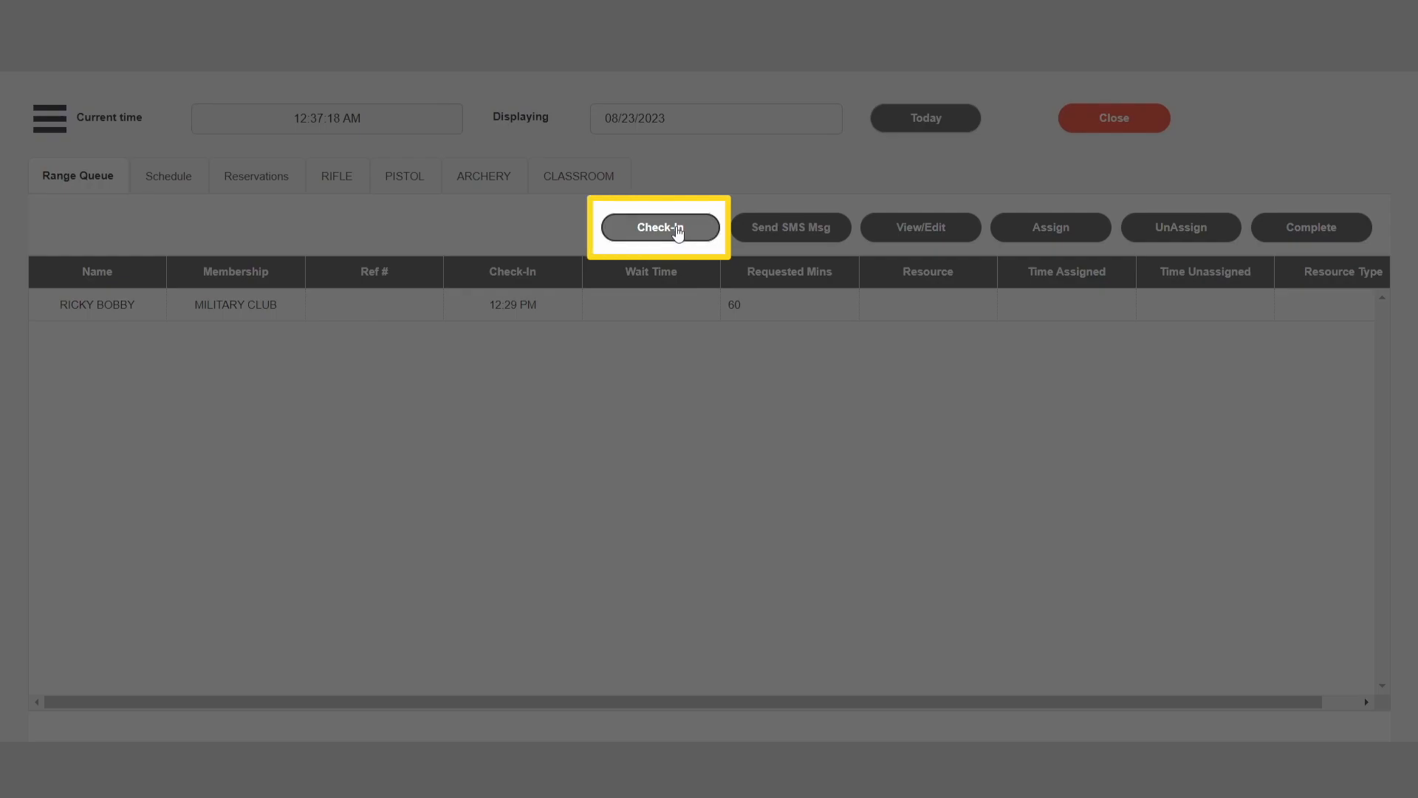
pyautogui.click(678, 229)
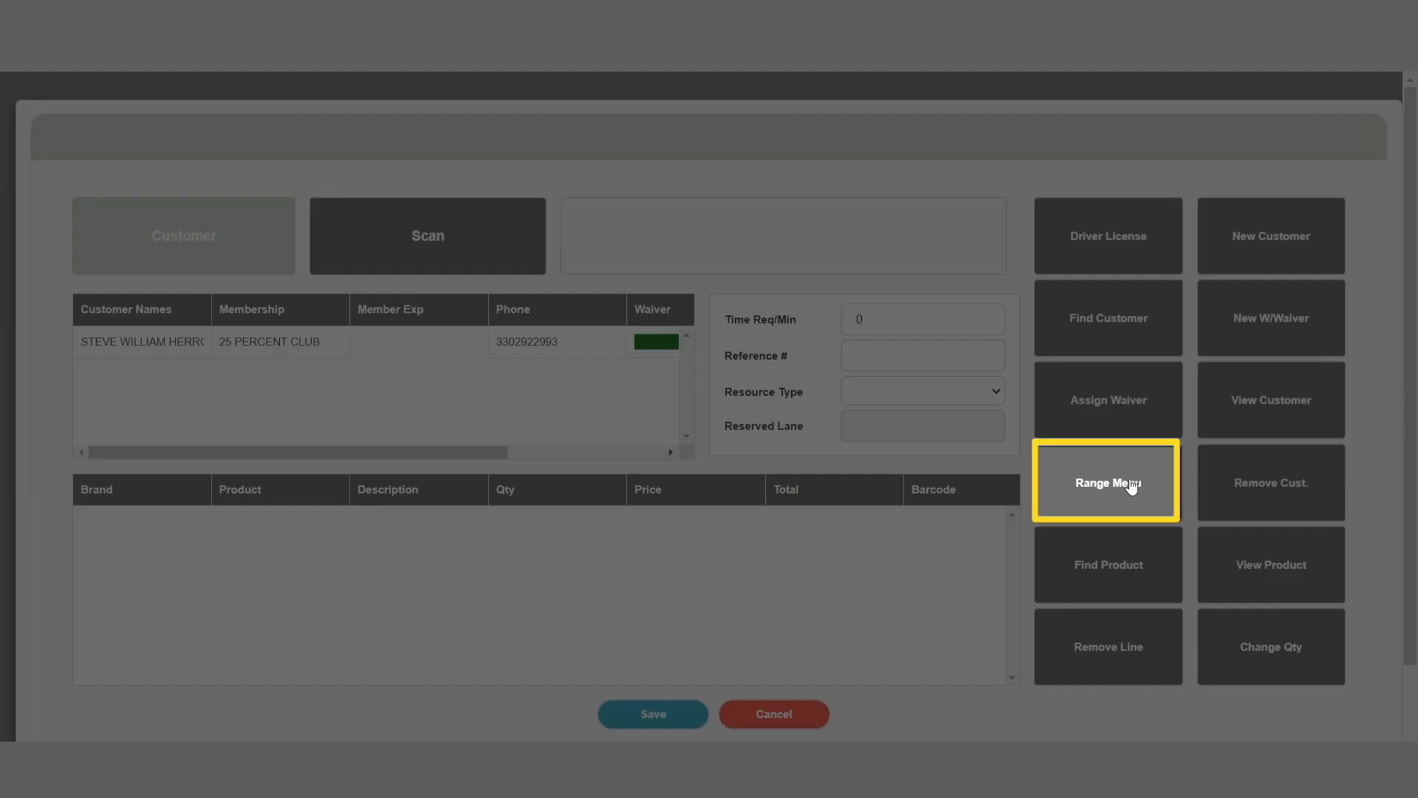
# Step: Choose the 25 YRD RANGE FEE and B/C TARGET SPOTS 90-2 from the range menu, increasing the target spots' quantity
pyautogui.click(1138, 501)
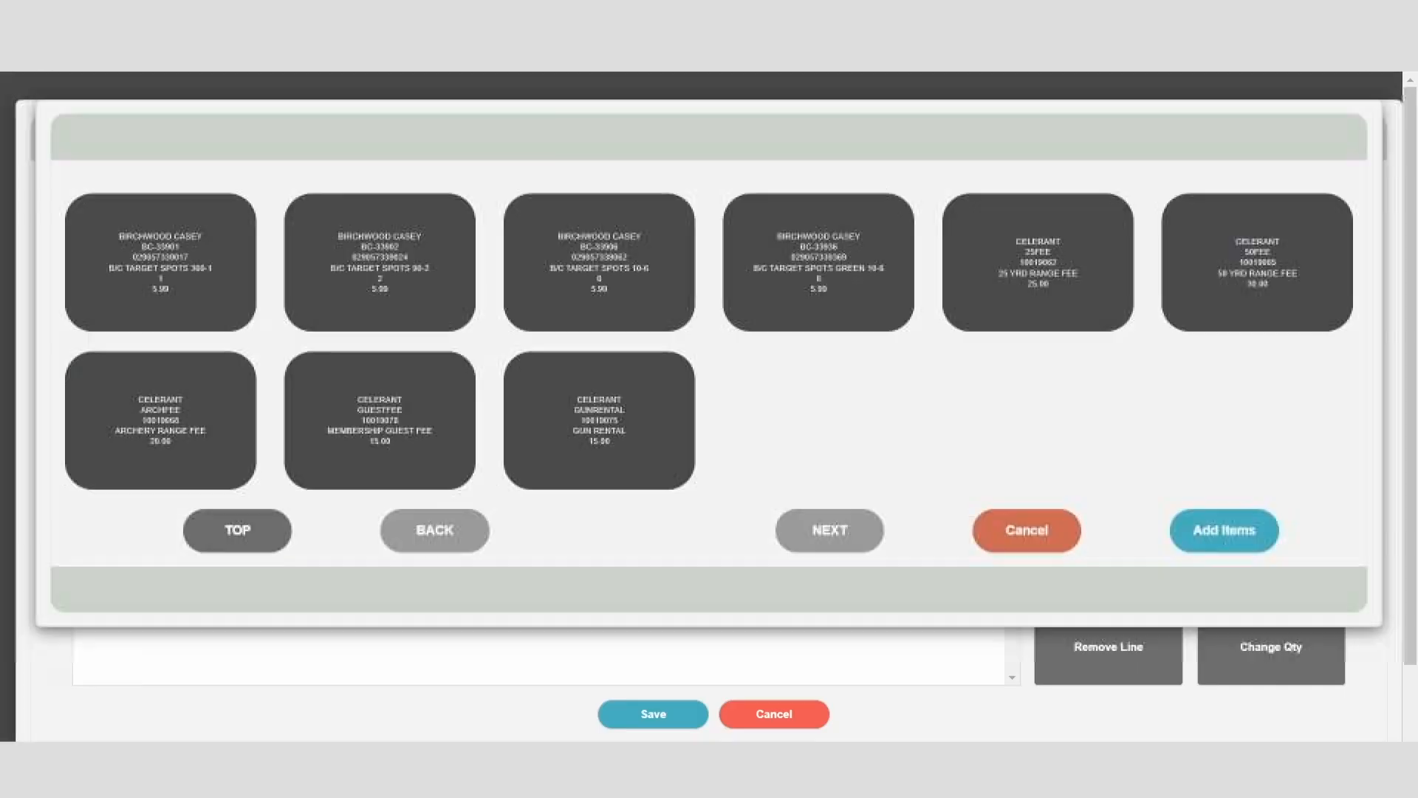
pyautogui.click(1082, 259)
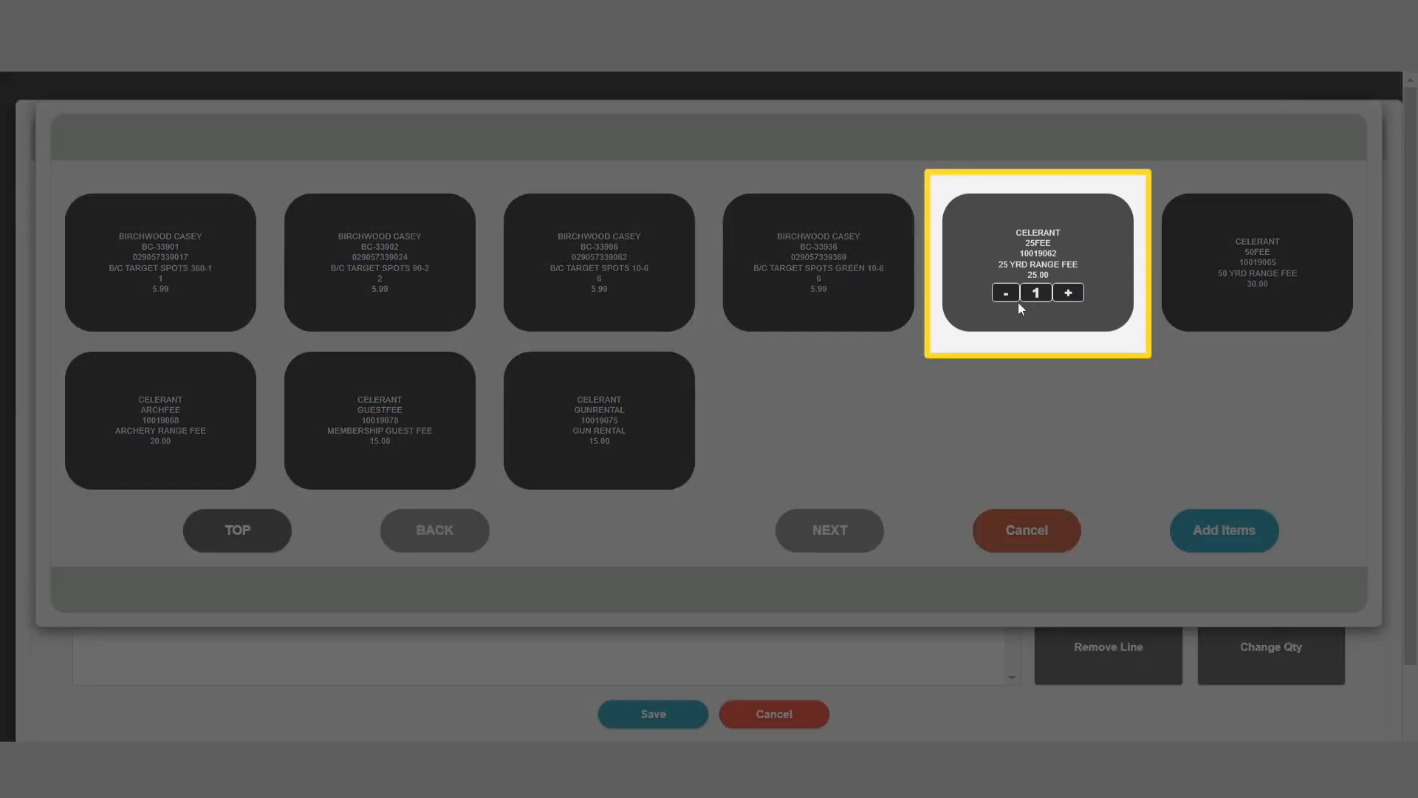
pyautogui.click(410, 298)
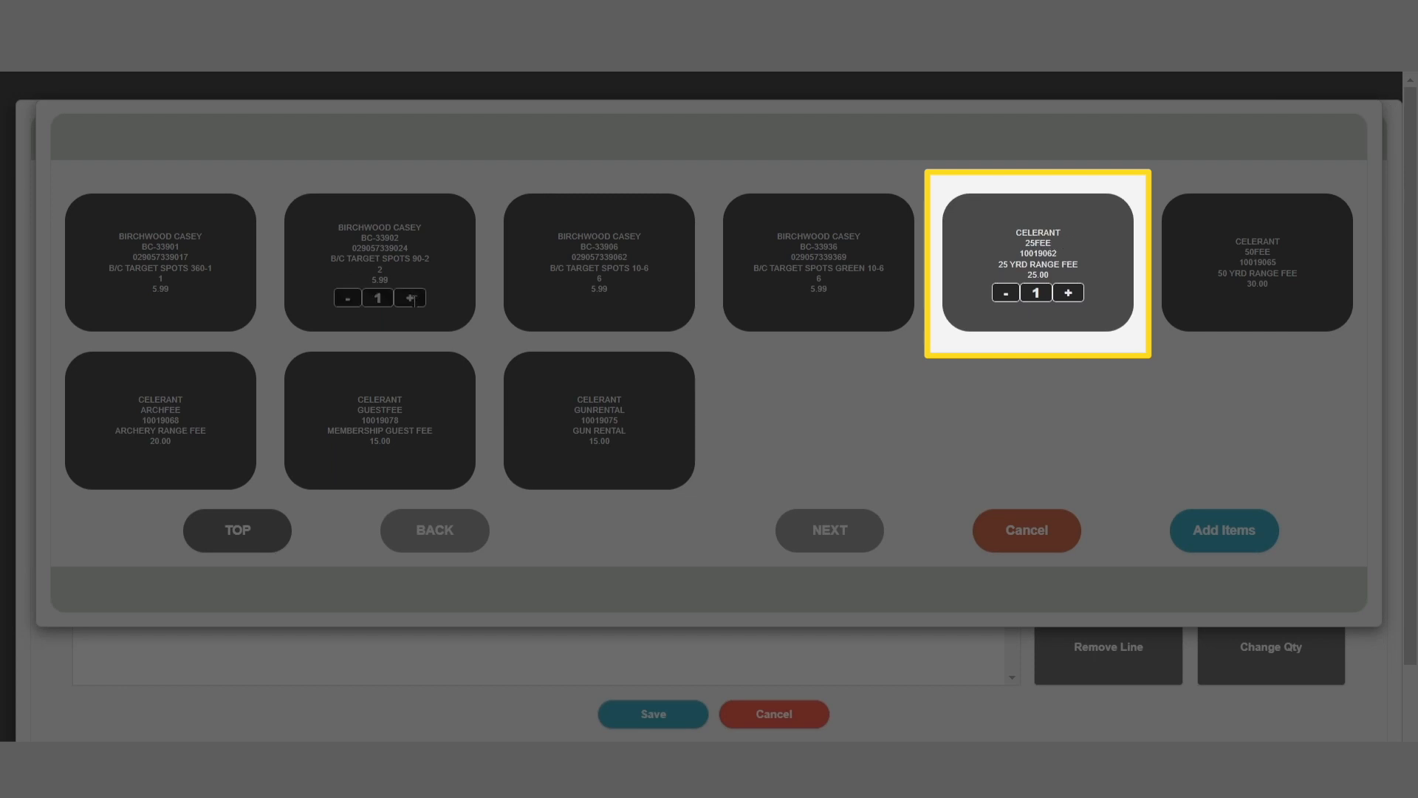
pyautogui.click(410, 299)
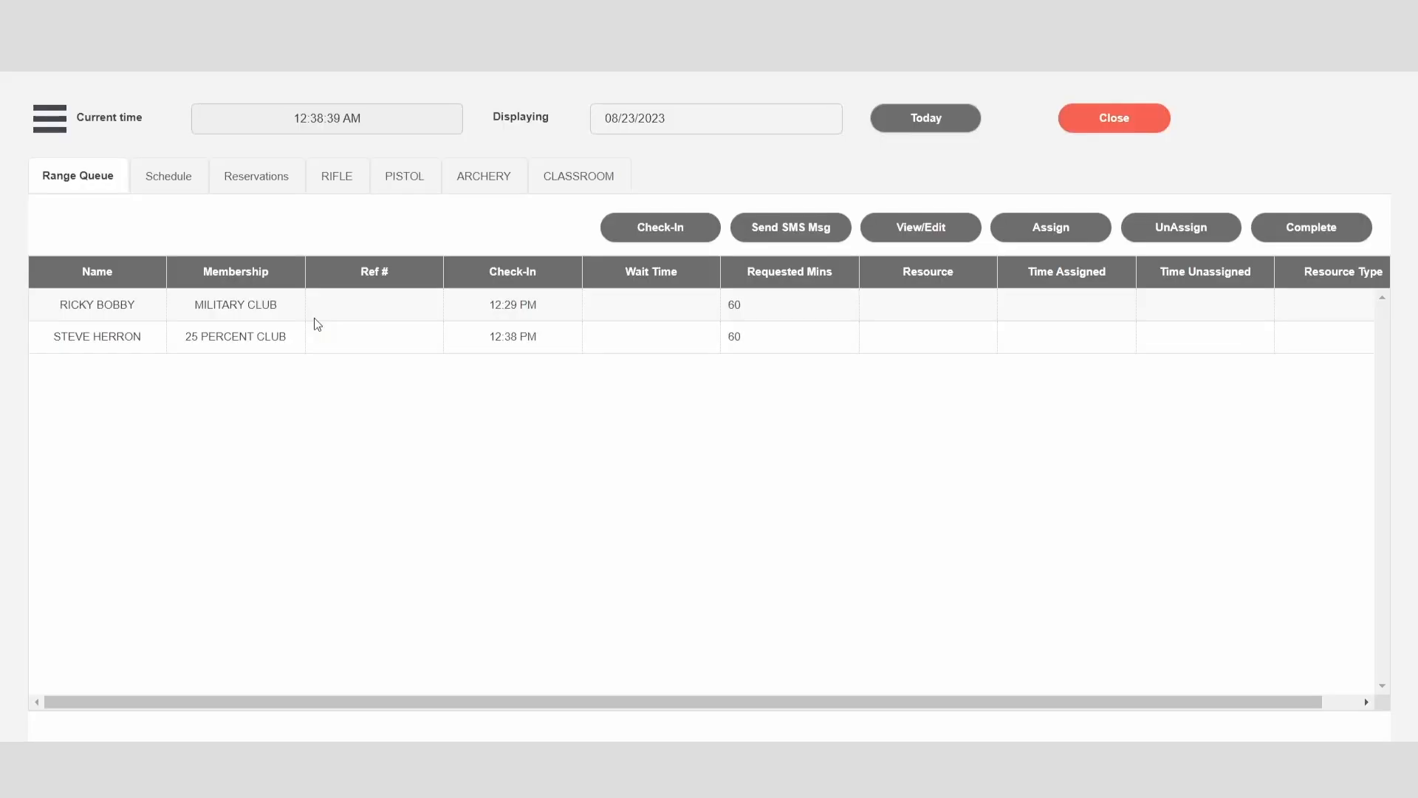
# Step: Show the range schedule and select the first waiting customer in its range queue
pyautogui.click(171, 181)
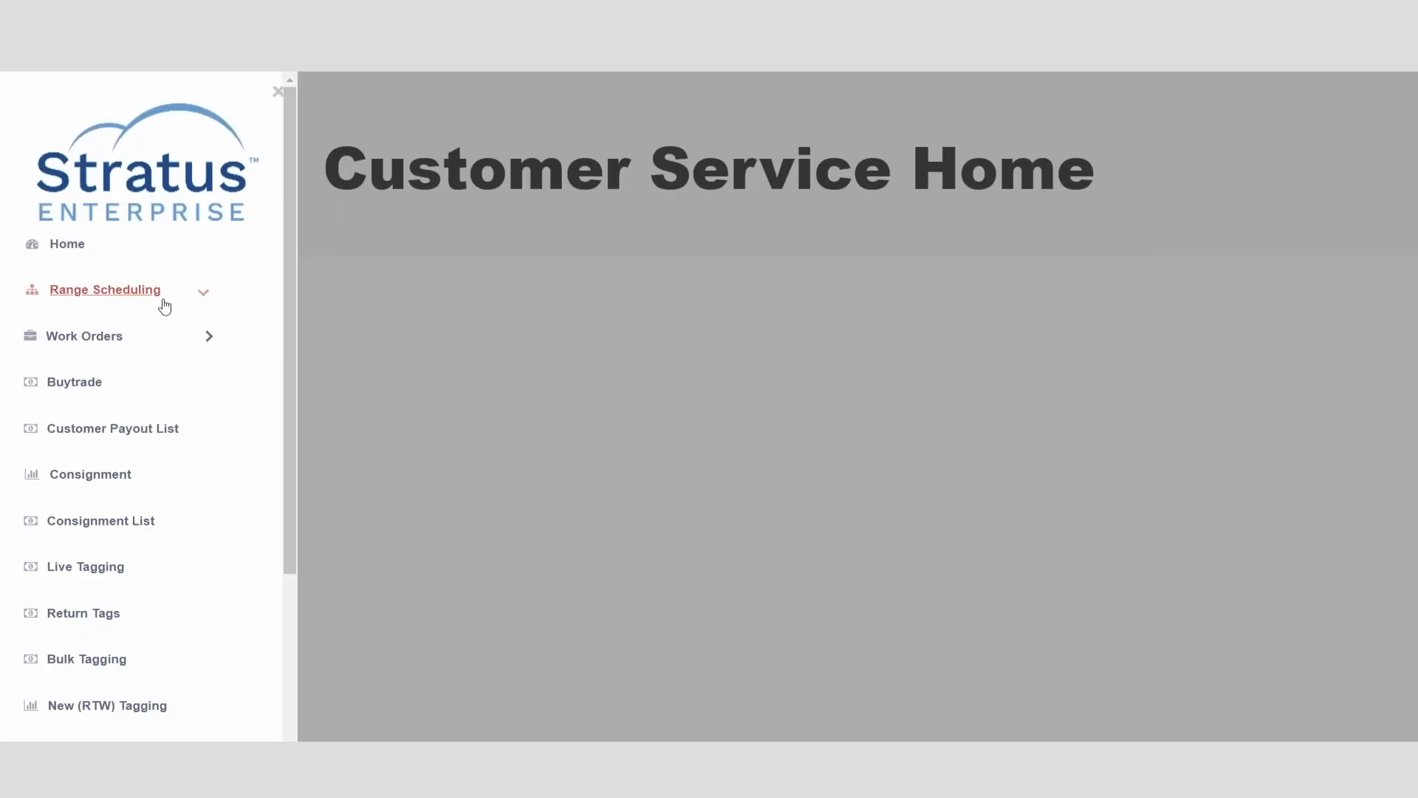
pyautogui.click(148, 291)
pyautogui.click(148, 362)
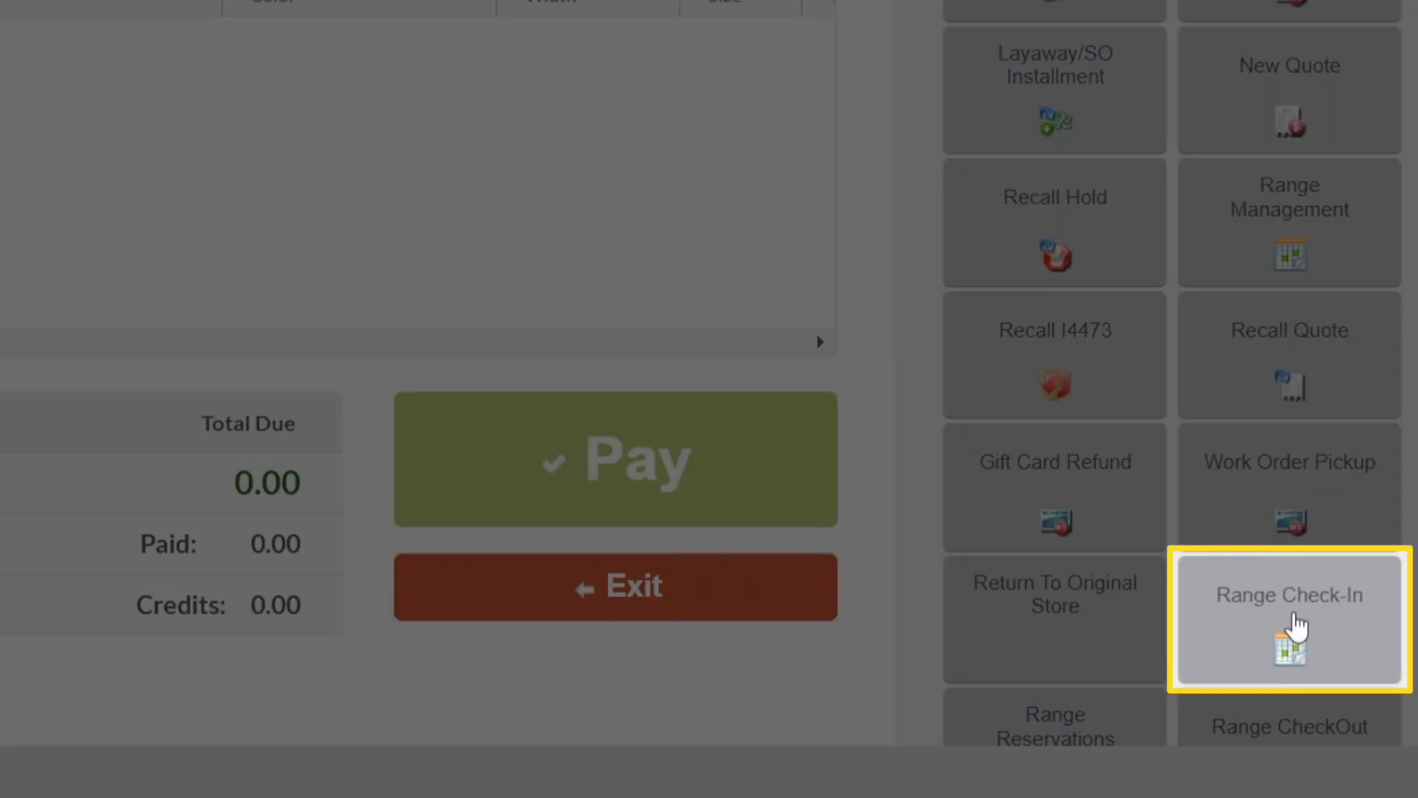
# Step: Open Range Check-In at the point of sale and assign a waiver to the listed customer who lacks one
pyautogui.click(1298, 626)
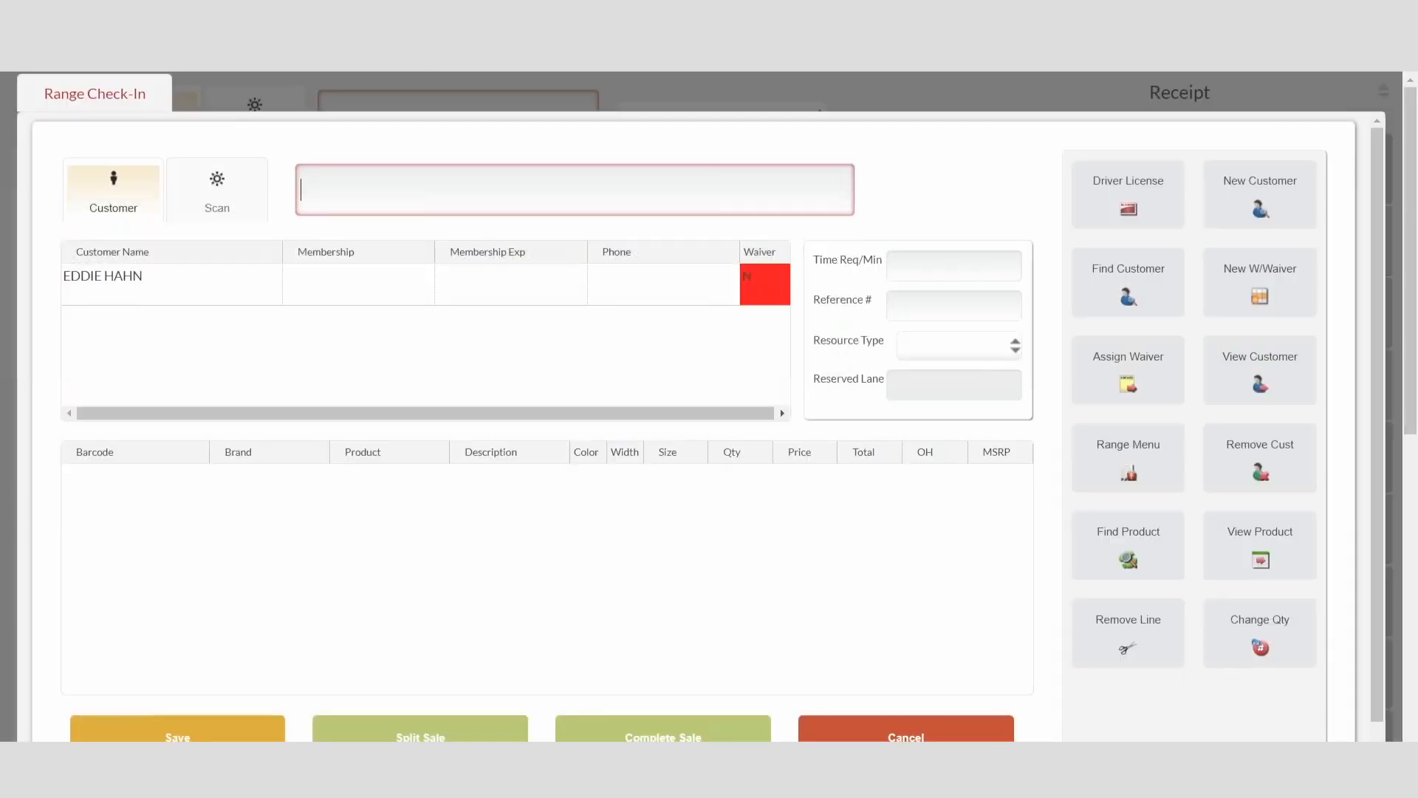
pyautogui.click(755, 281)
pyautogui.click(1128, 376)
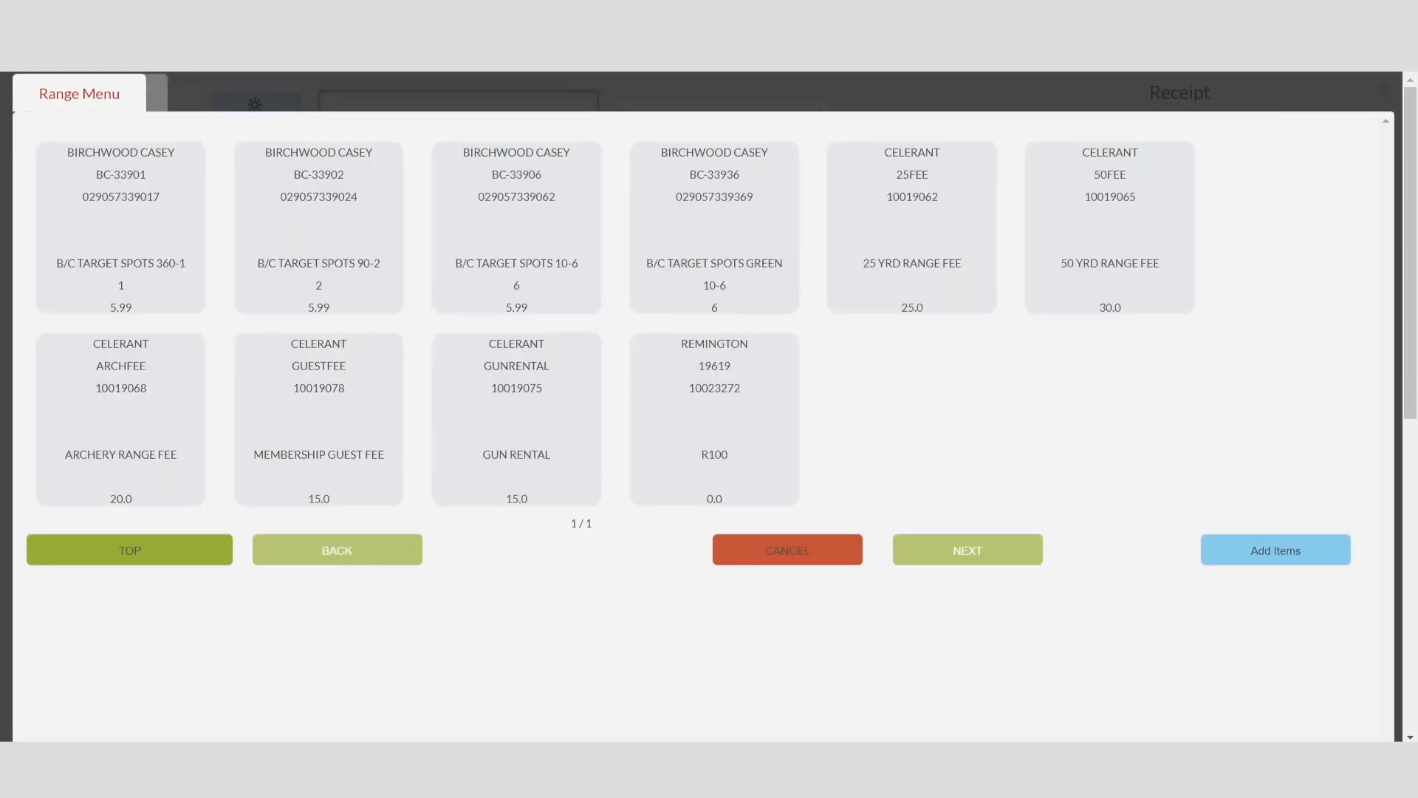
# Step: Add the 25 YRD RANGE FEE to the check-in, with 60 requested minutes and resource type PISTOL
pyautogui.click(909, 247)
pyautogui.click(1259, 550)
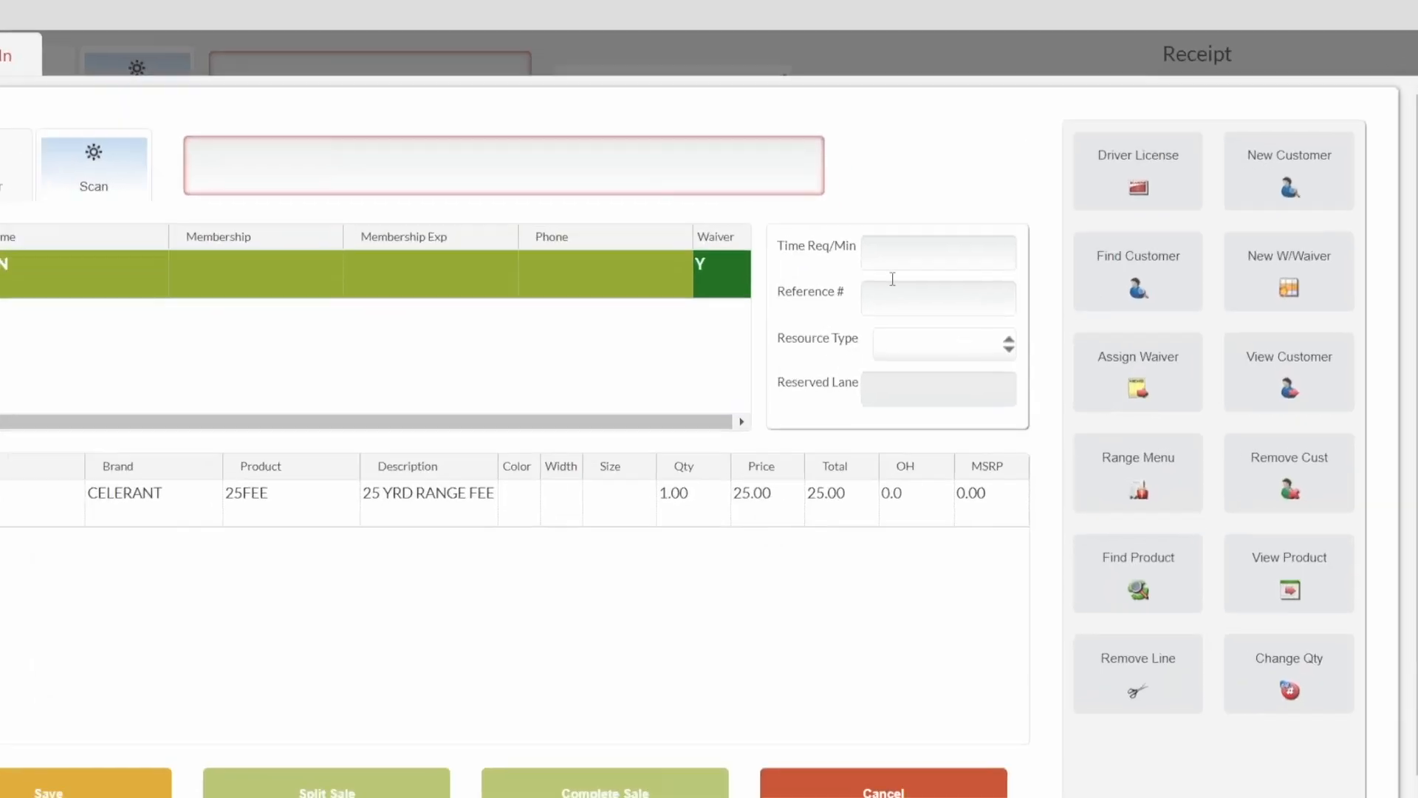
pyautogui.click(940, 263)
pyautogui.write('60')
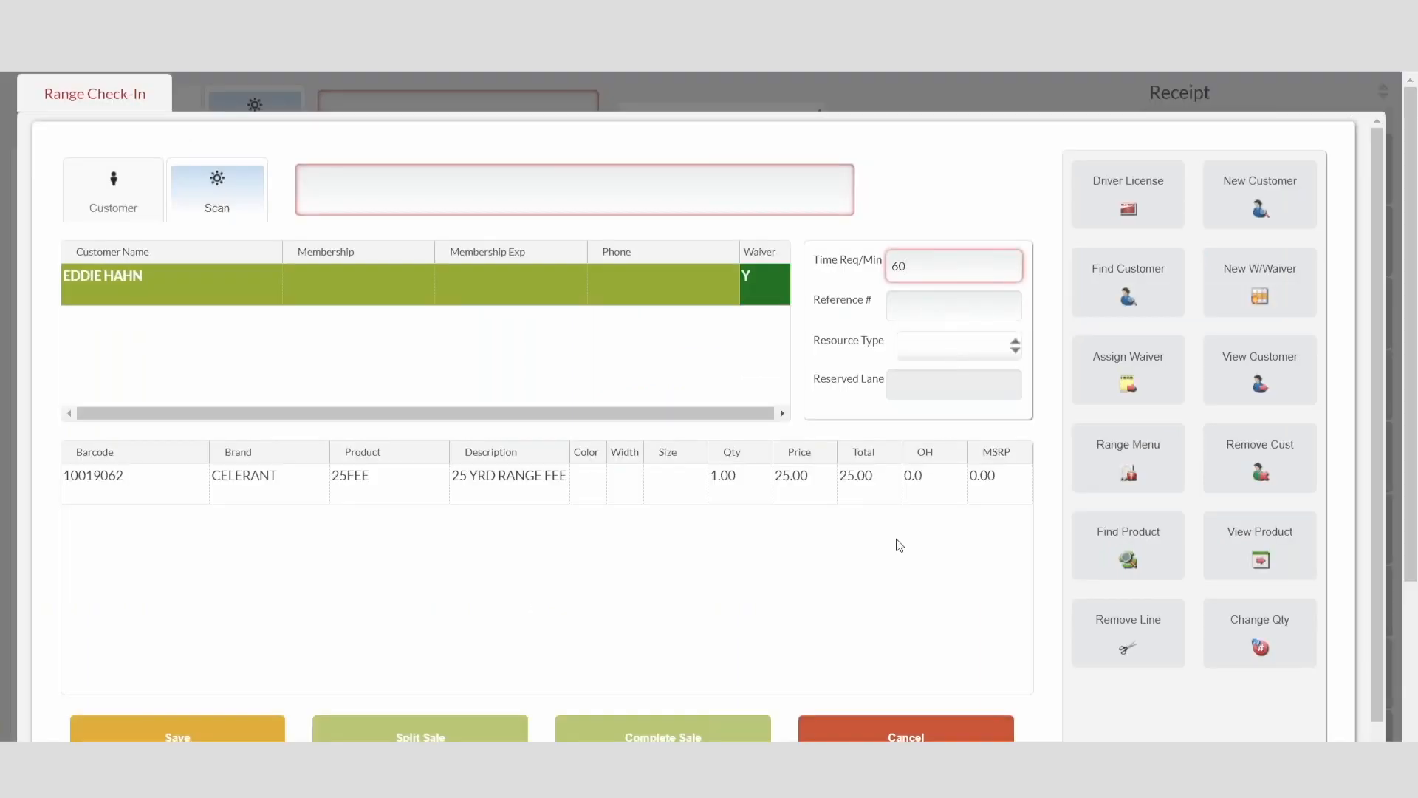
pyautogui.click(864, 337)
pyautogui.click(803, 419)
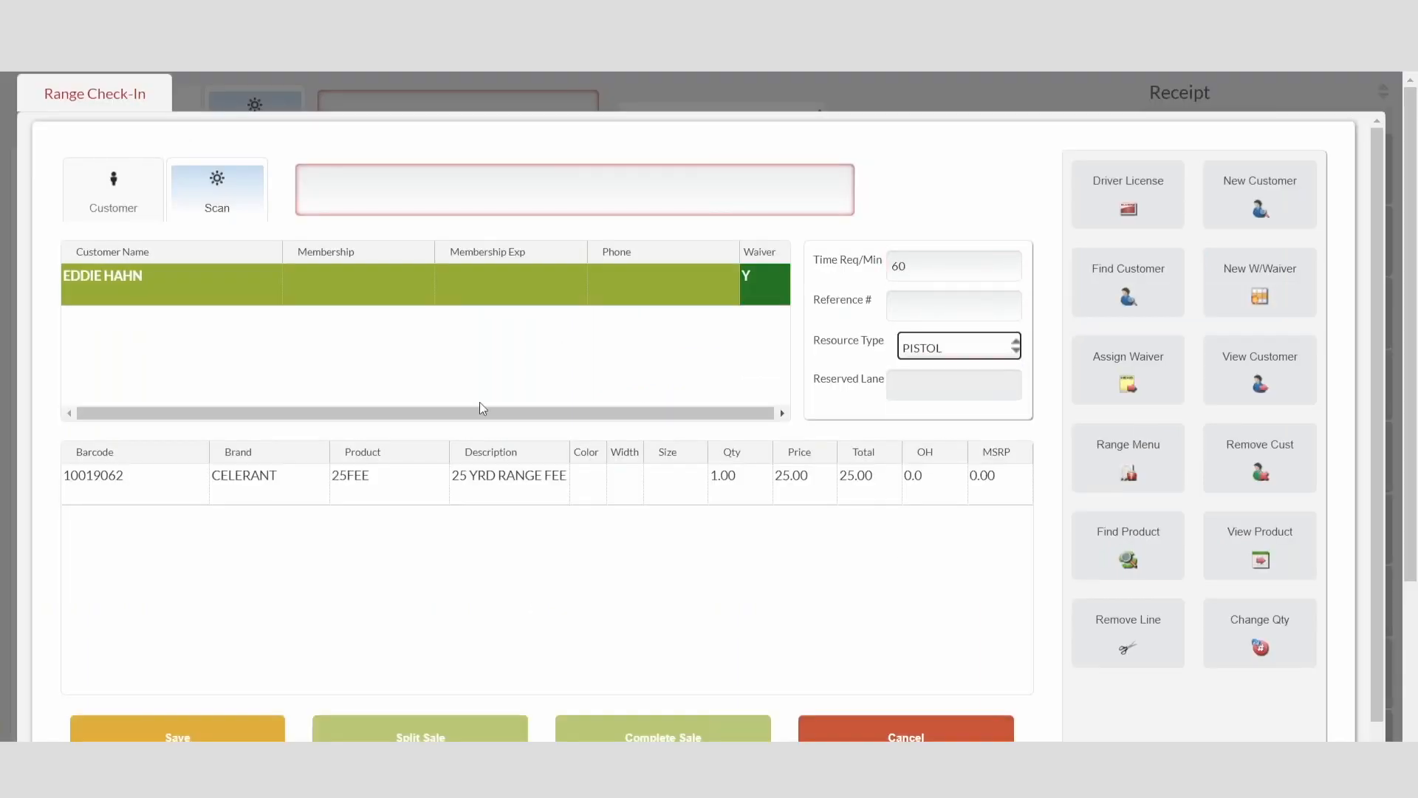
# Step: Save the range check-in and assign the customer to resource 25YRD-1
pyautogui.click(177, 731)
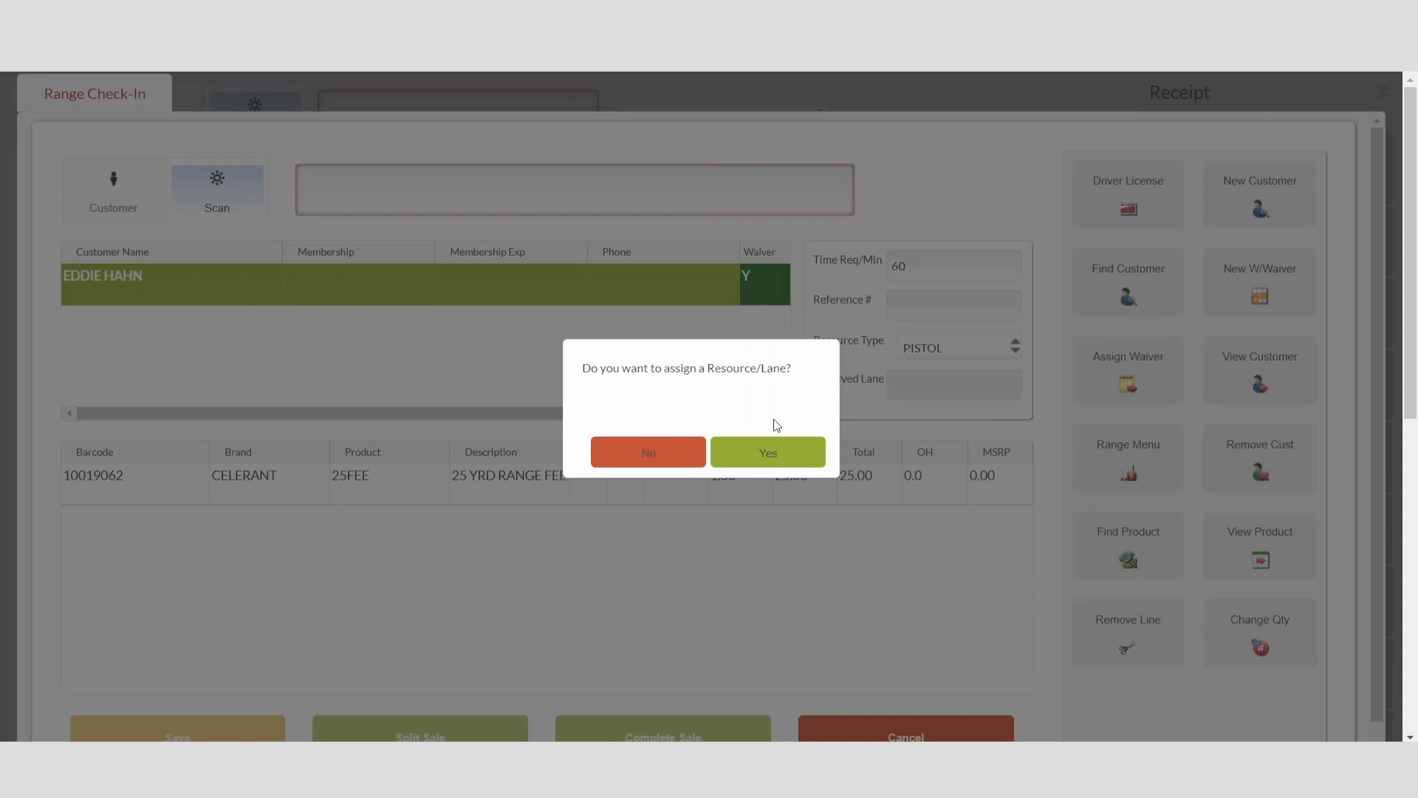
pyautogui.click(784, 452)
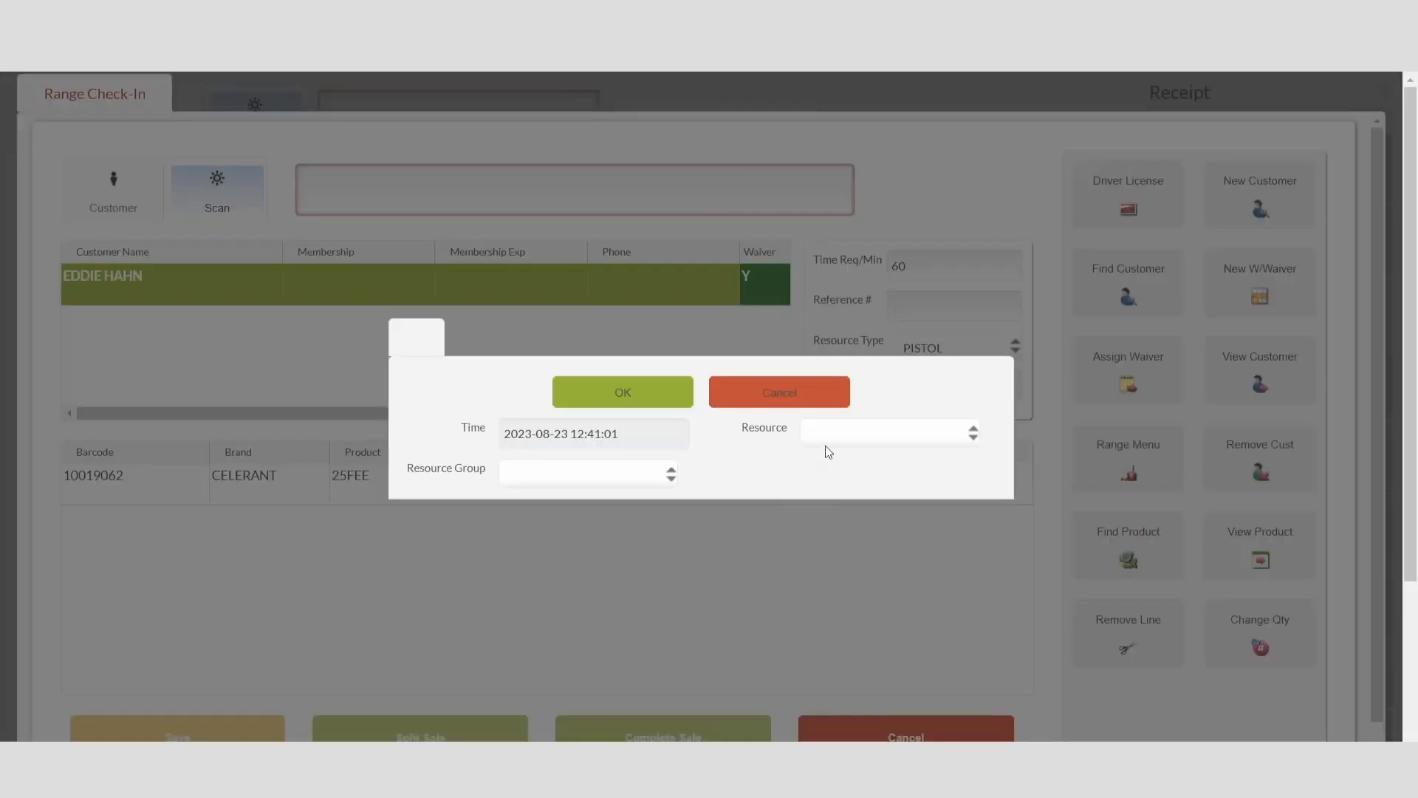
pyautogui.click(948, 437)
pyautogui.click(923, 469)
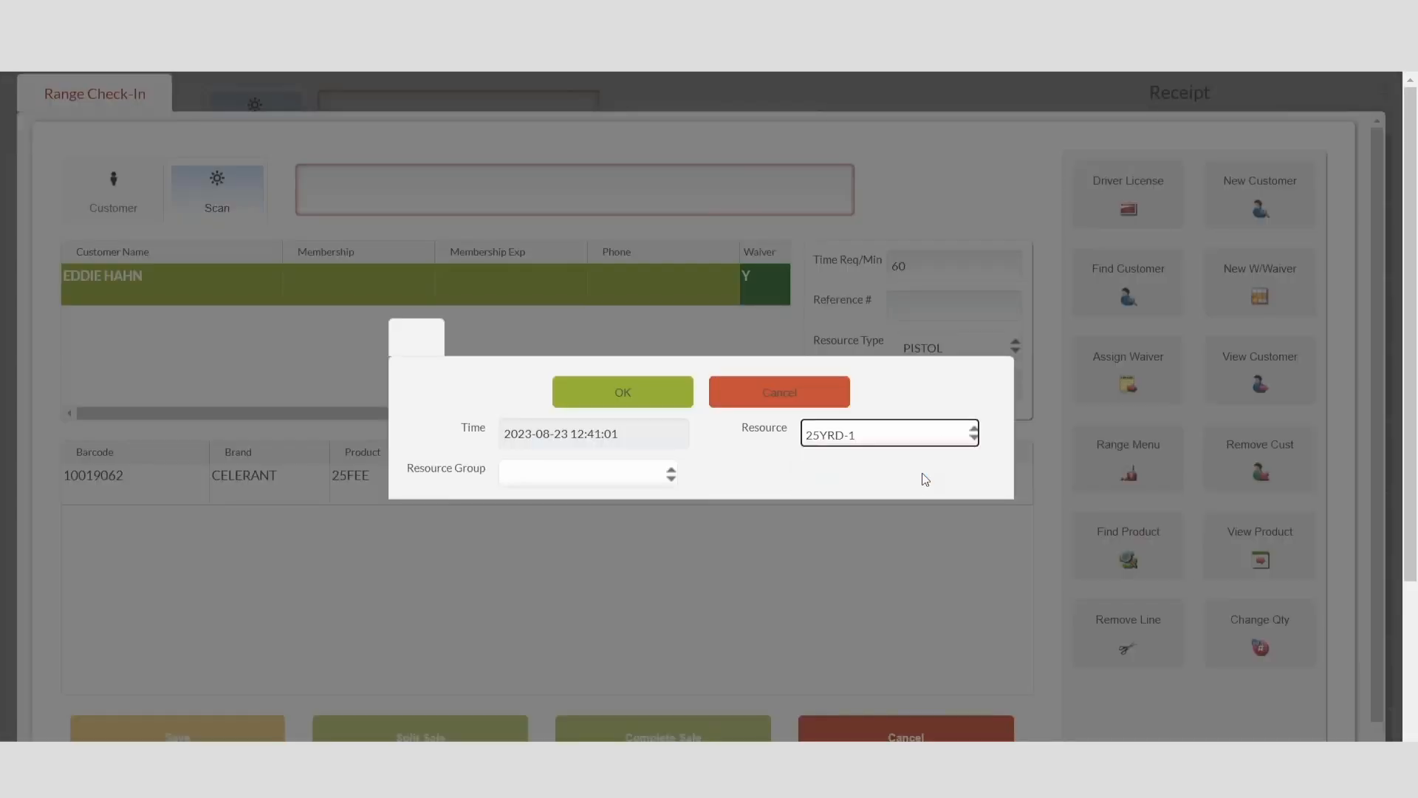
pyautogui.click(612, 405)
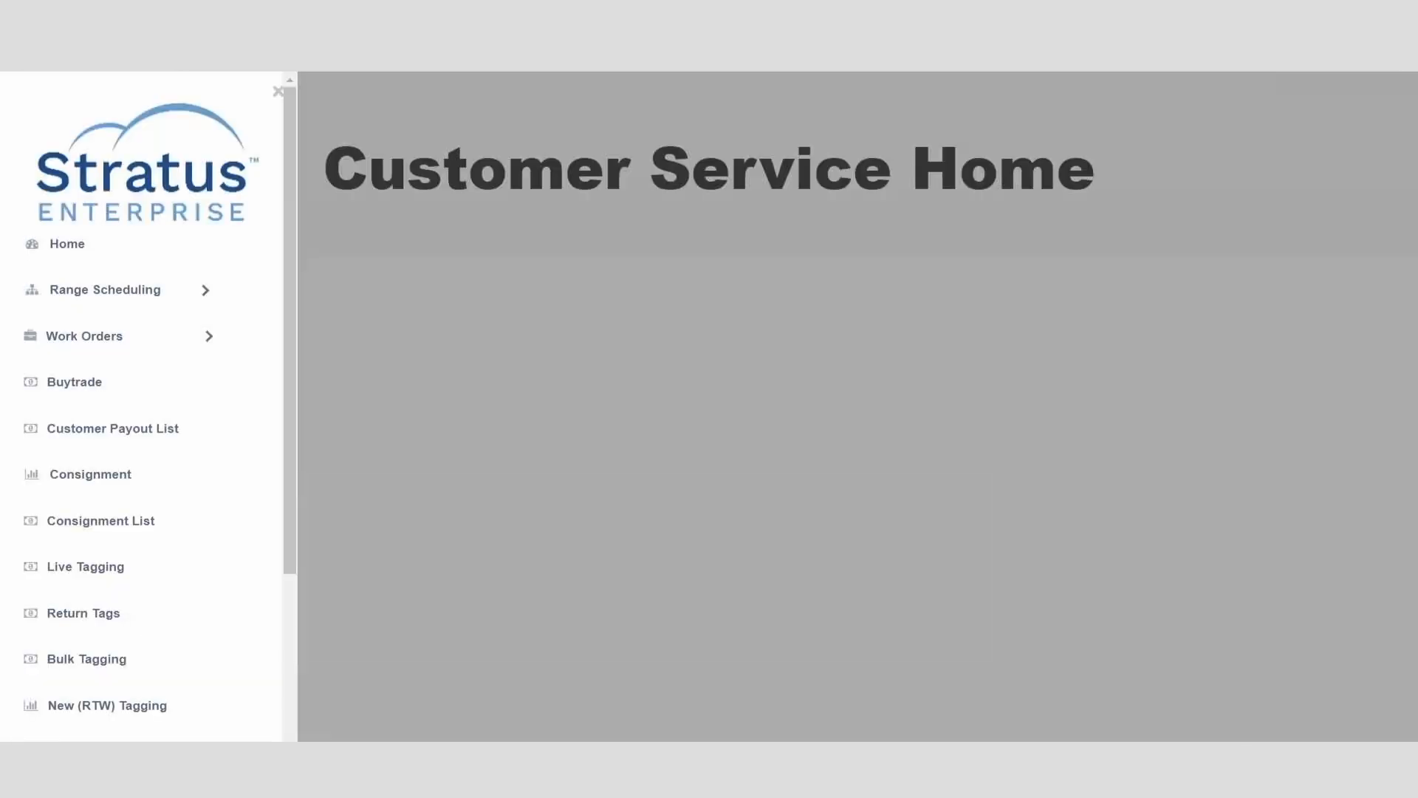
# Step: Return to Range Management in customer service and view the lane schedule
pyautogui.click(127, 288)
pyautogui.click(137, 327)
pyautogui.click(170, 176)
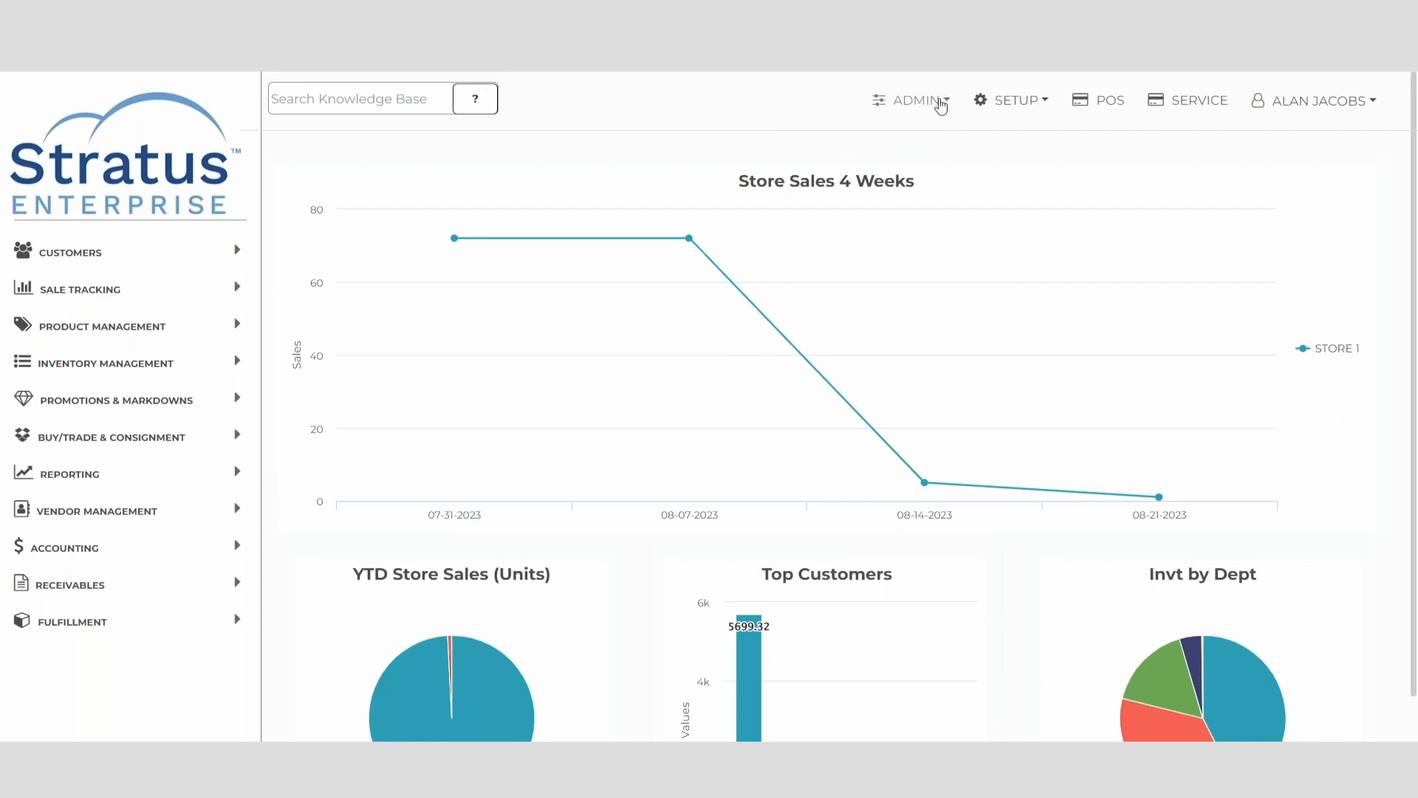
# Step: List the Data Exchange scheduled tasks and open the Send Inventory Quantities to Gun Stores task for editing
pyautogui.click(941, 103)
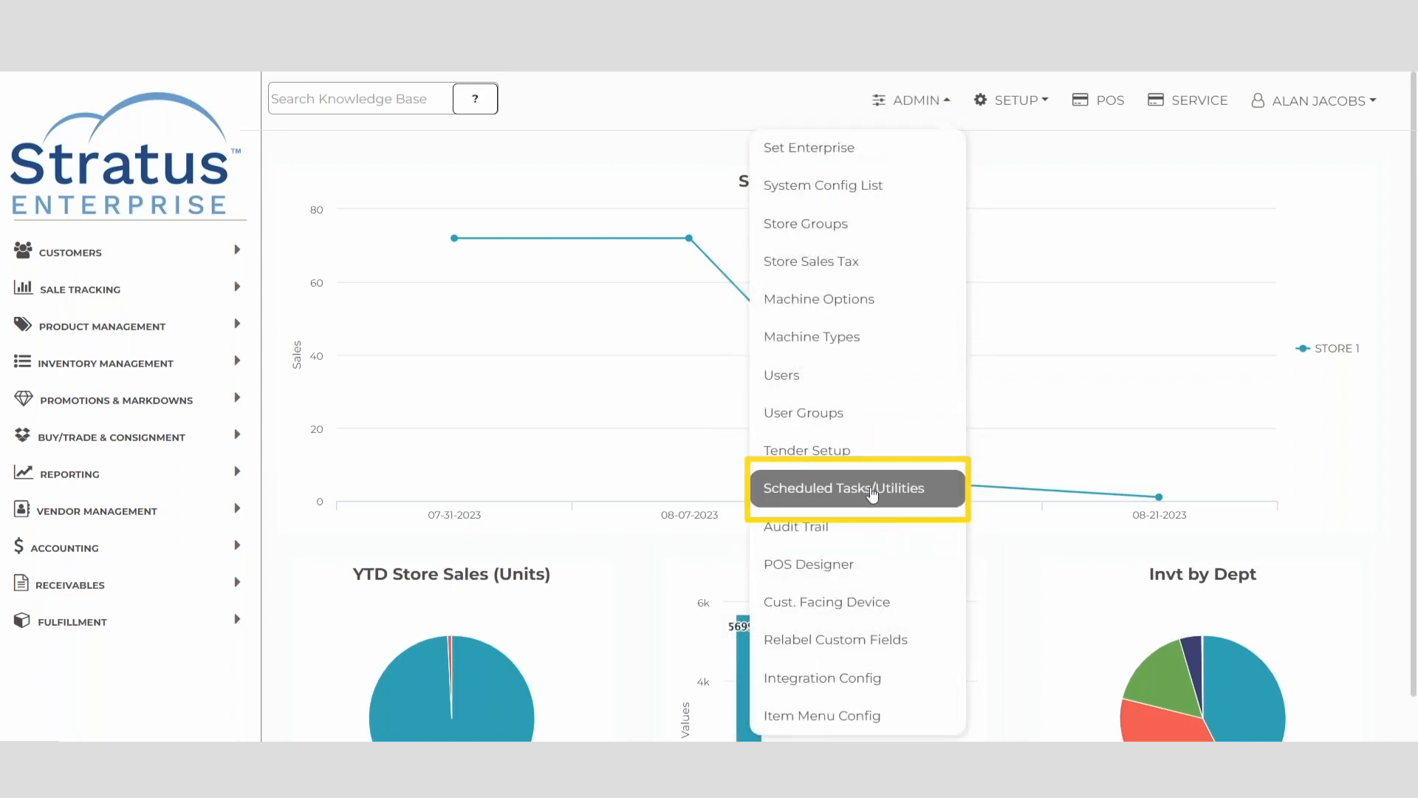
pyautogui.click(873, 493)
pyautogui.click(769, 299)
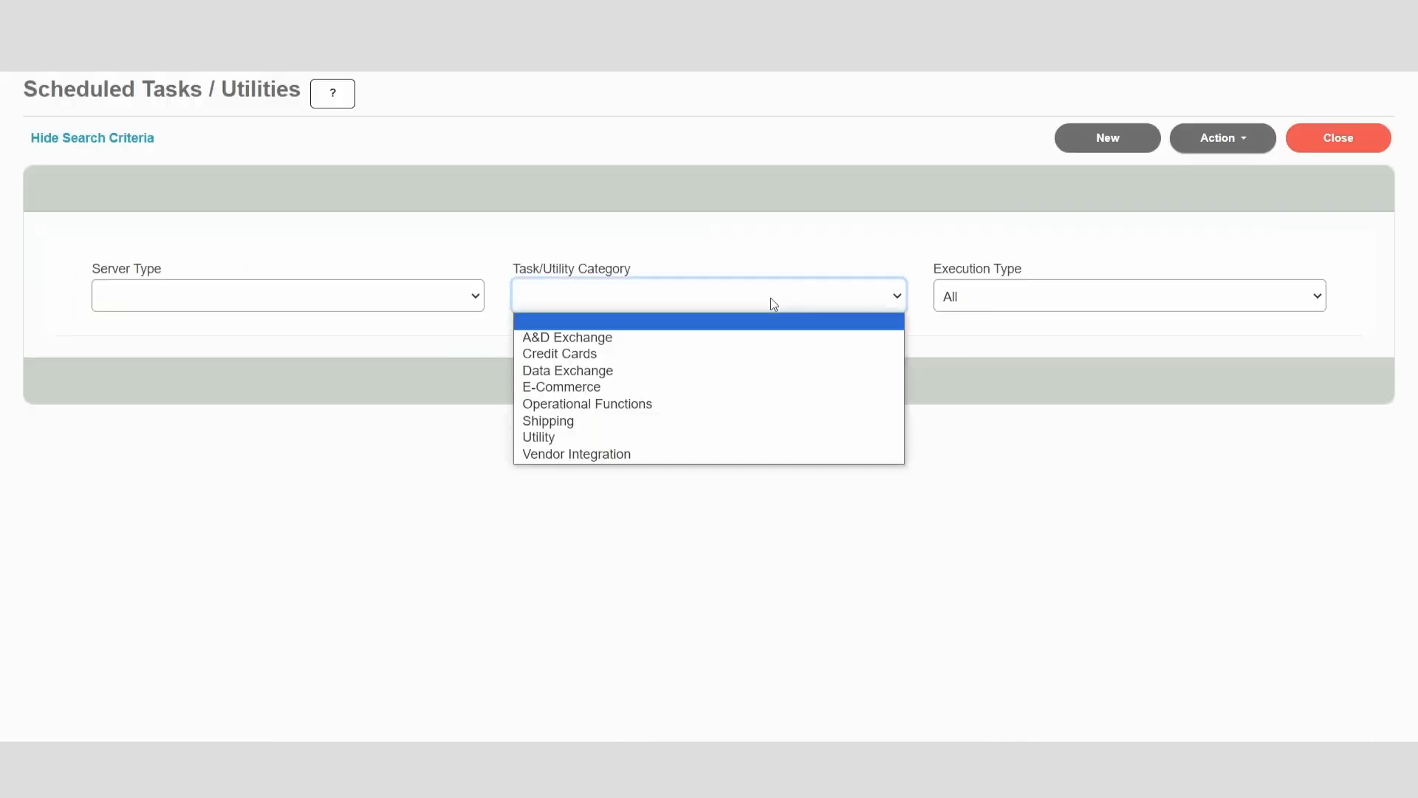
pyautogui.click(767, 370)
pyautogui.click(657, 384)
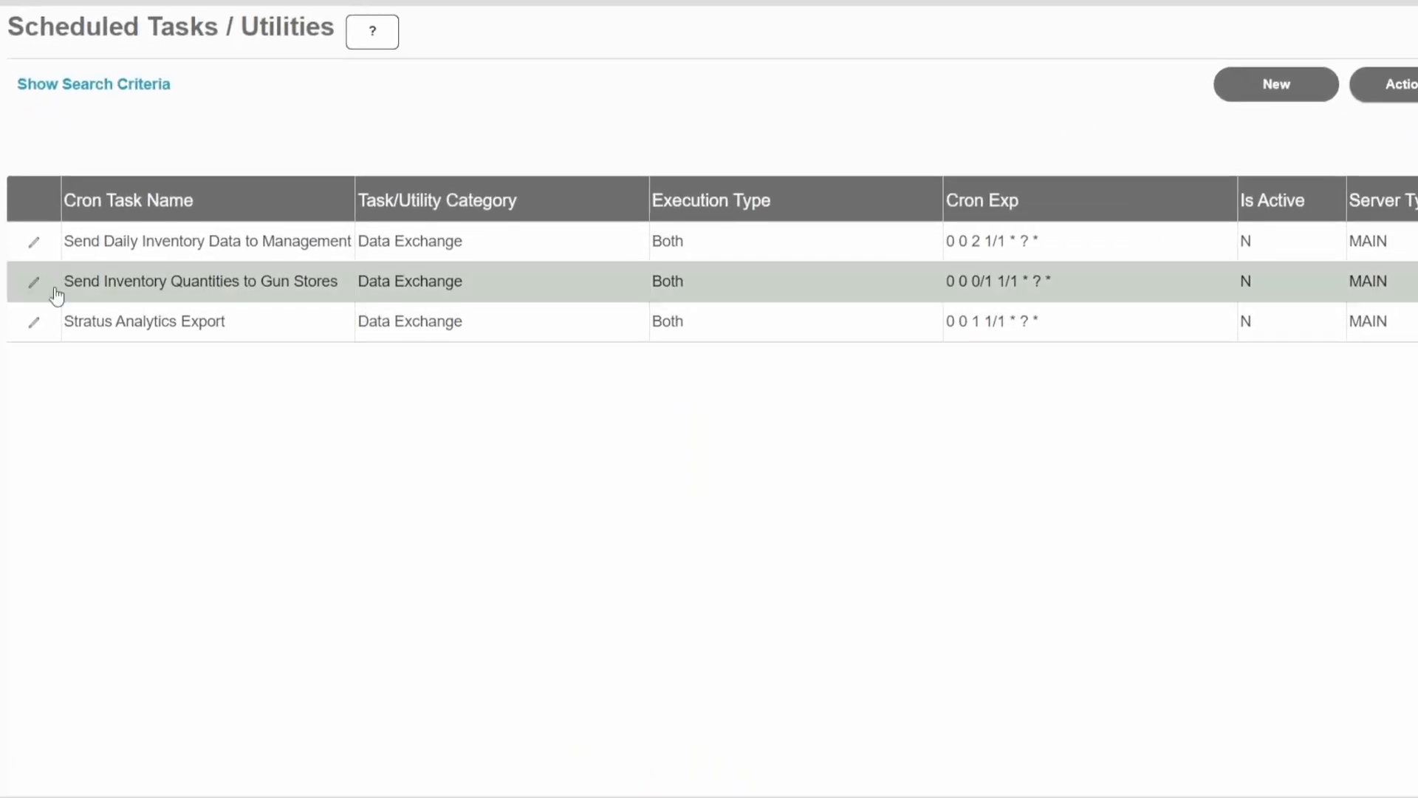
pyautogui.click(36, 294)
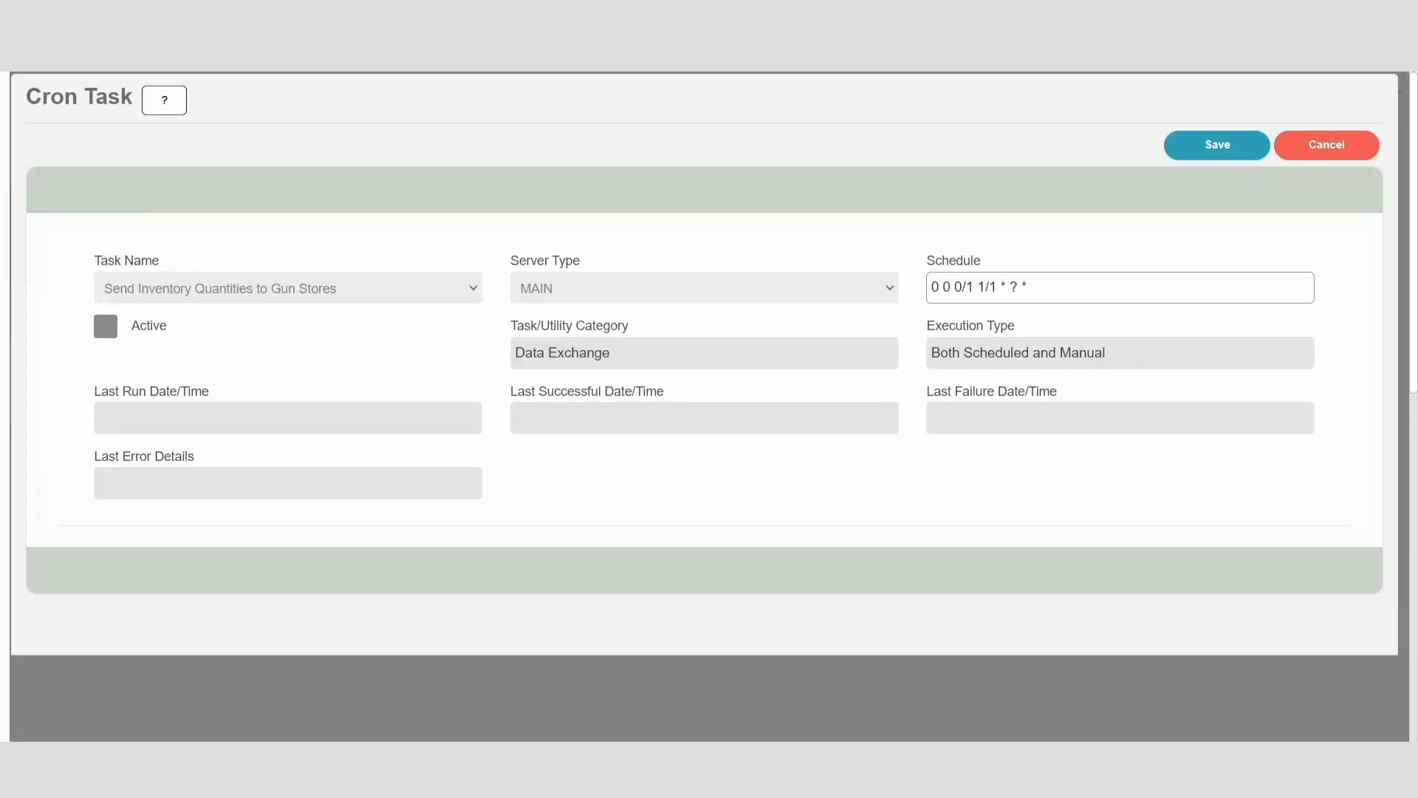